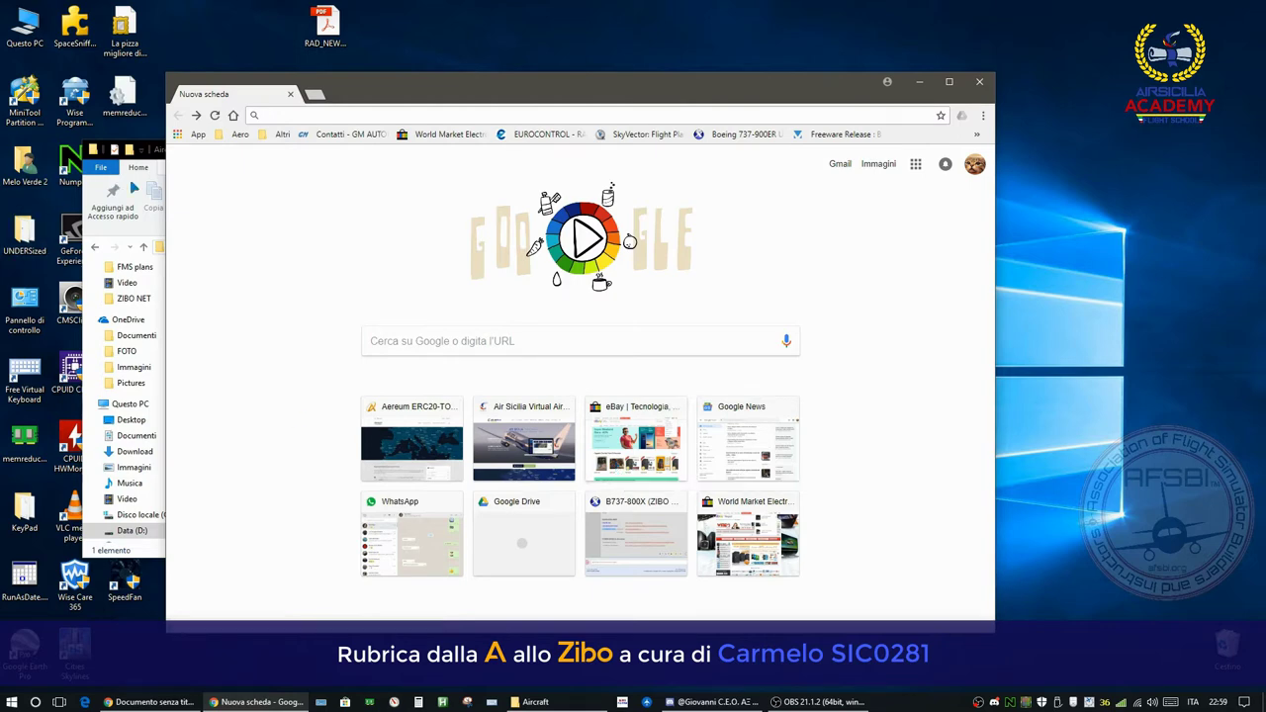
# - Move the browser window aside and close the file window showing the Aircraft folder
pyautogui.moveTo(540, 101); pyautogui.dragTo(690, 93)
pyautogui.click(271, 151)
pyautogui.moveTo(265, 155); pyautogui.dragTo(317, 178)
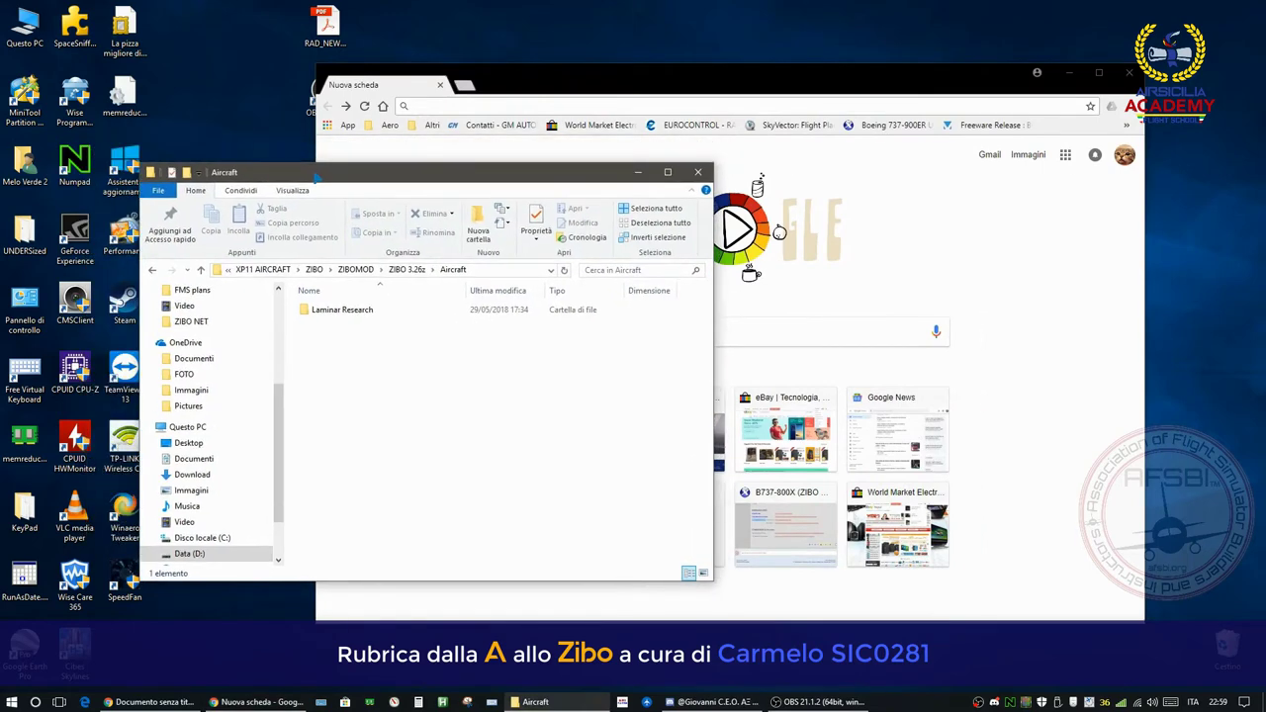
pyautogui.click(697, 172)
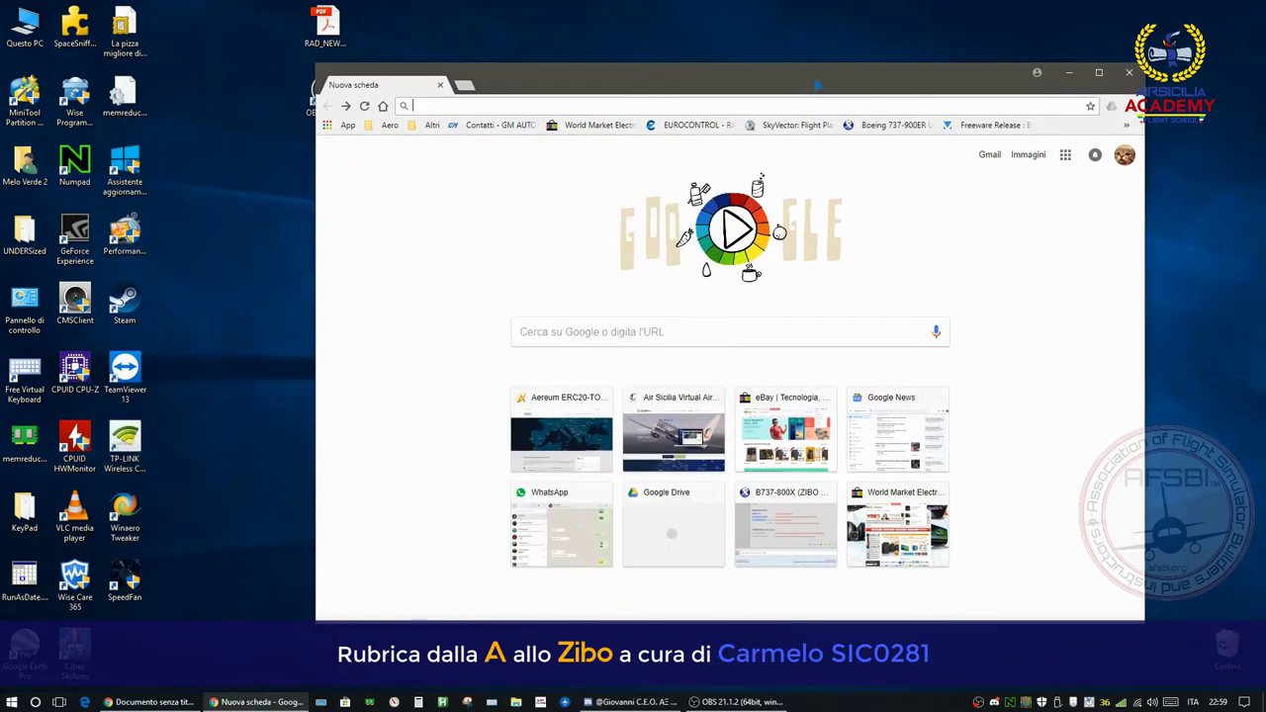
# - Open the X-Plane 11 folder on drive Data (D:) from Questo PC to view its contents
pyautogui.moveTo(692, 75); pyautogui.dragTo(559, 80)
pyautogui.doubleClick(25, 30)
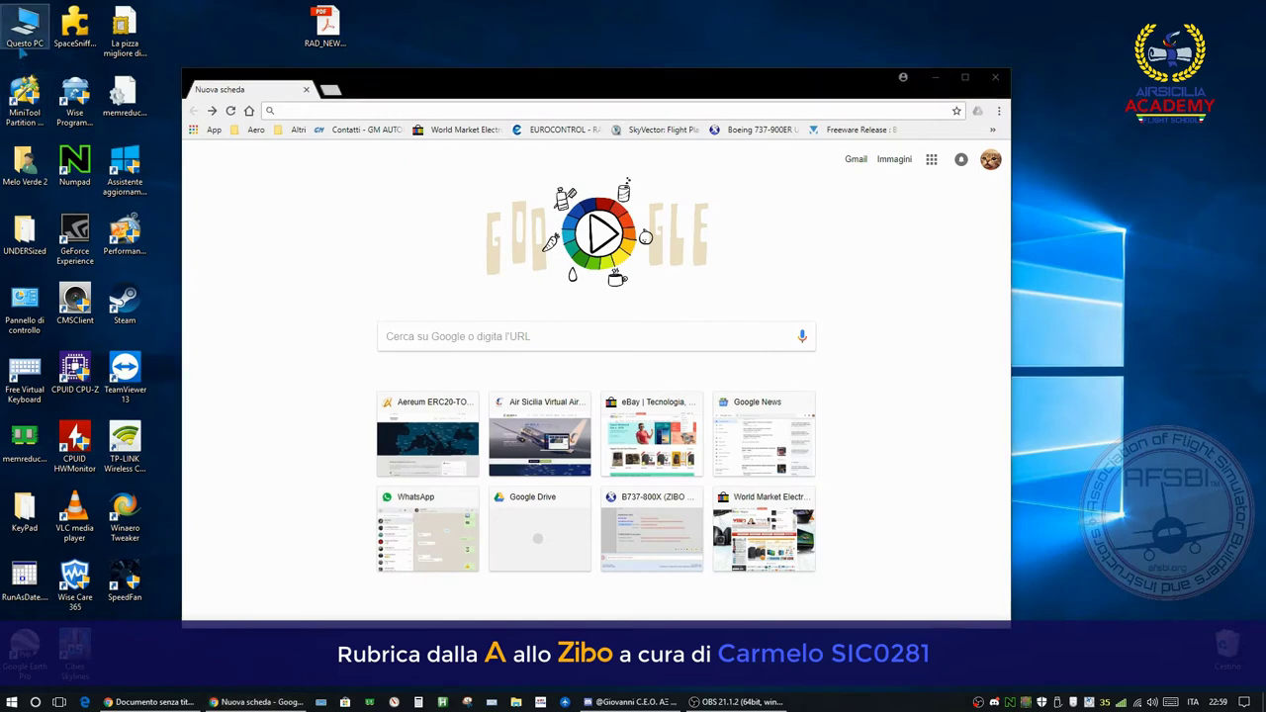
pyautogui.doubleClick(550, 453)
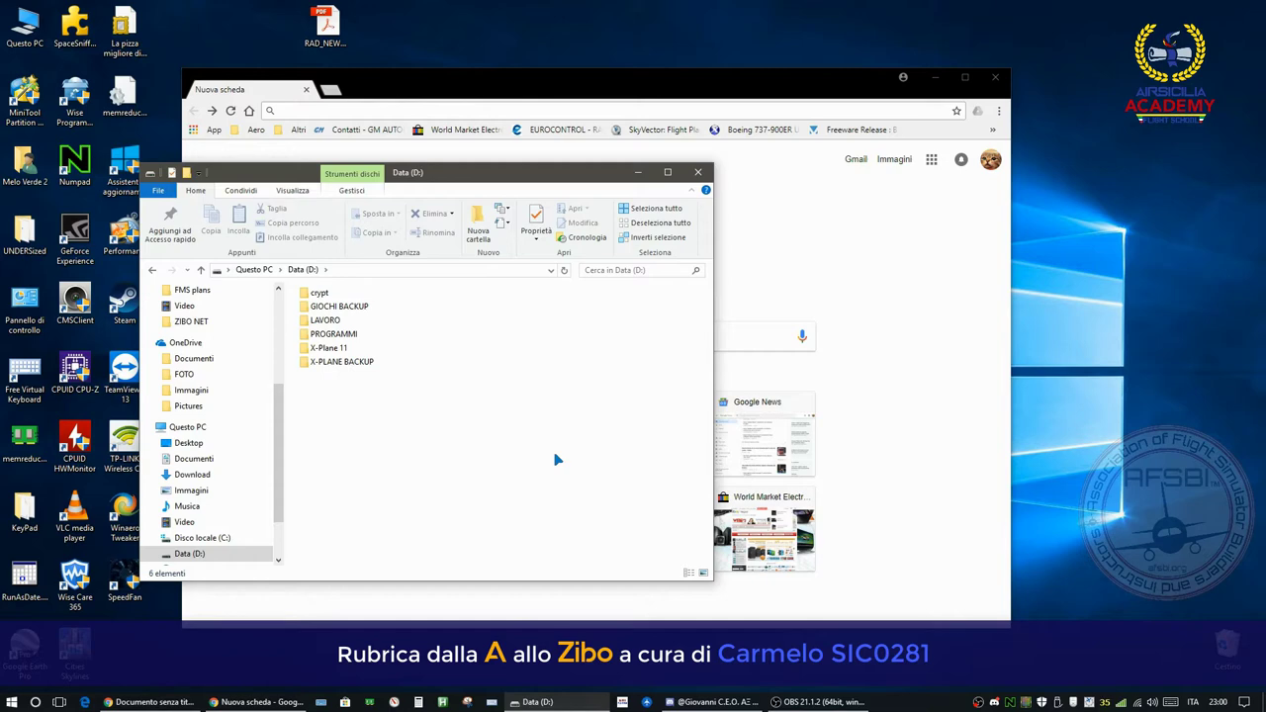
pyautogui.doubleClick(331, 350)
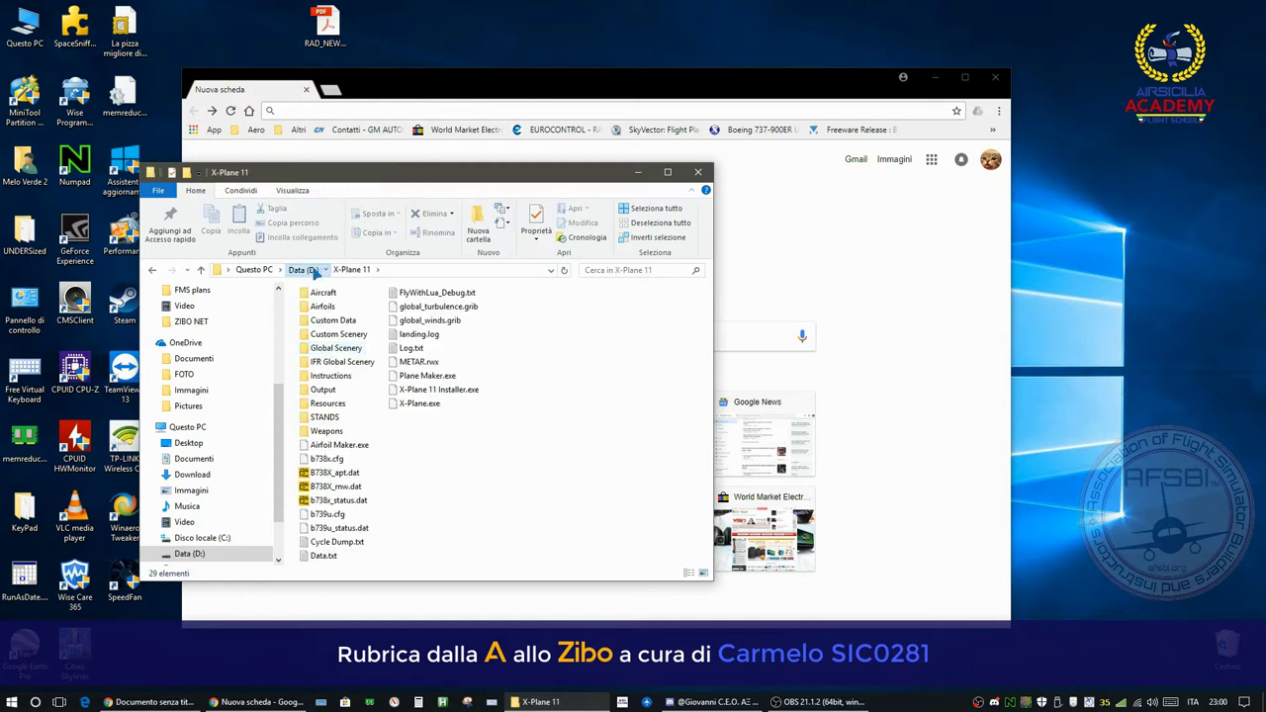
# - Open the ZIBO 3.26z folder on Data (D:) under X-PLANE BACKUP, XP11 AIRCRAFT, ZIBO, ZIBOMOD to view the mod's files
pyautogui.click(301, 269)
pyautogui.doubleClick(339, 362)
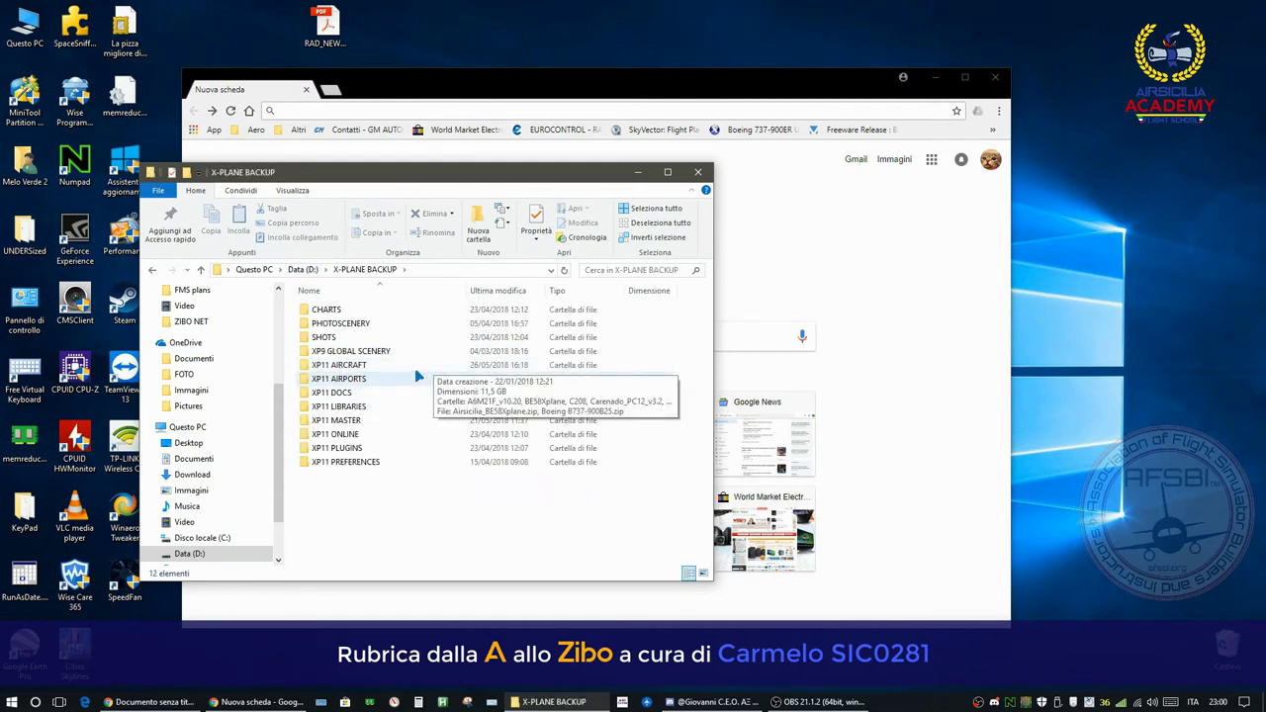
pyautogui.click(351, 366)
pyautogui.doubleClick(351, 366)
pyautogui.doubleClick(327, 446)
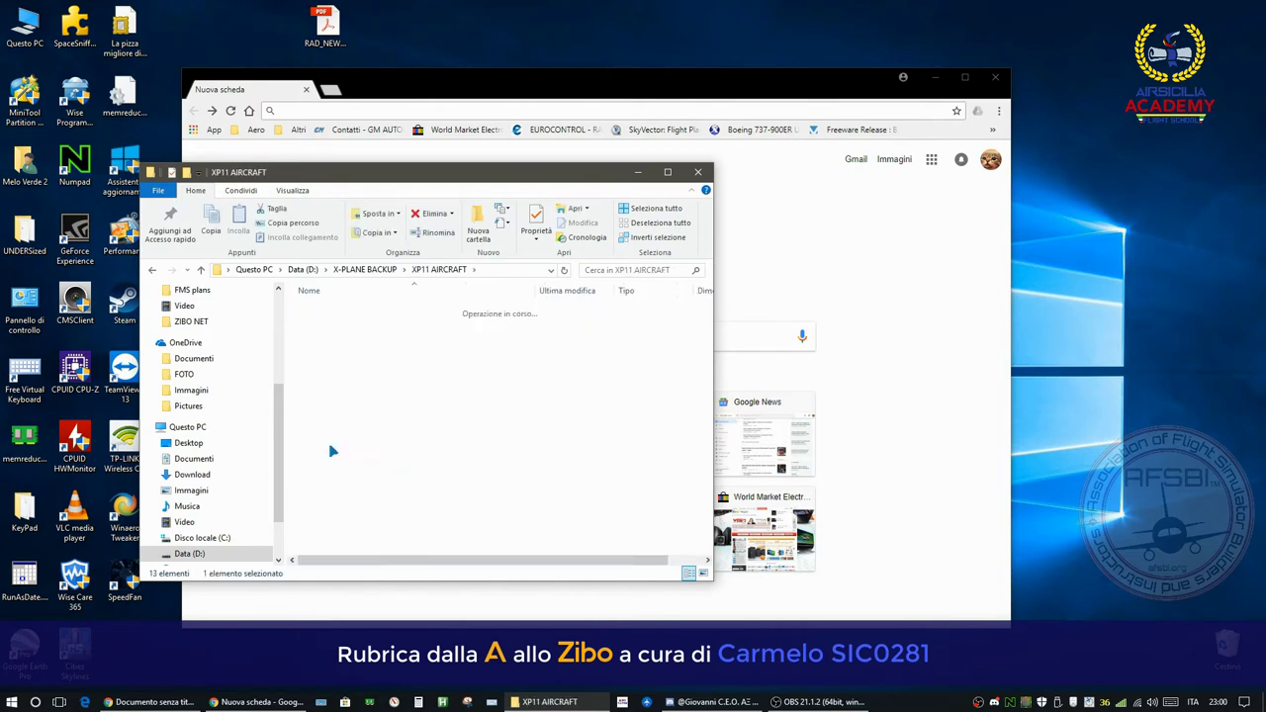
pyautogui.doubleClick(331, 324)
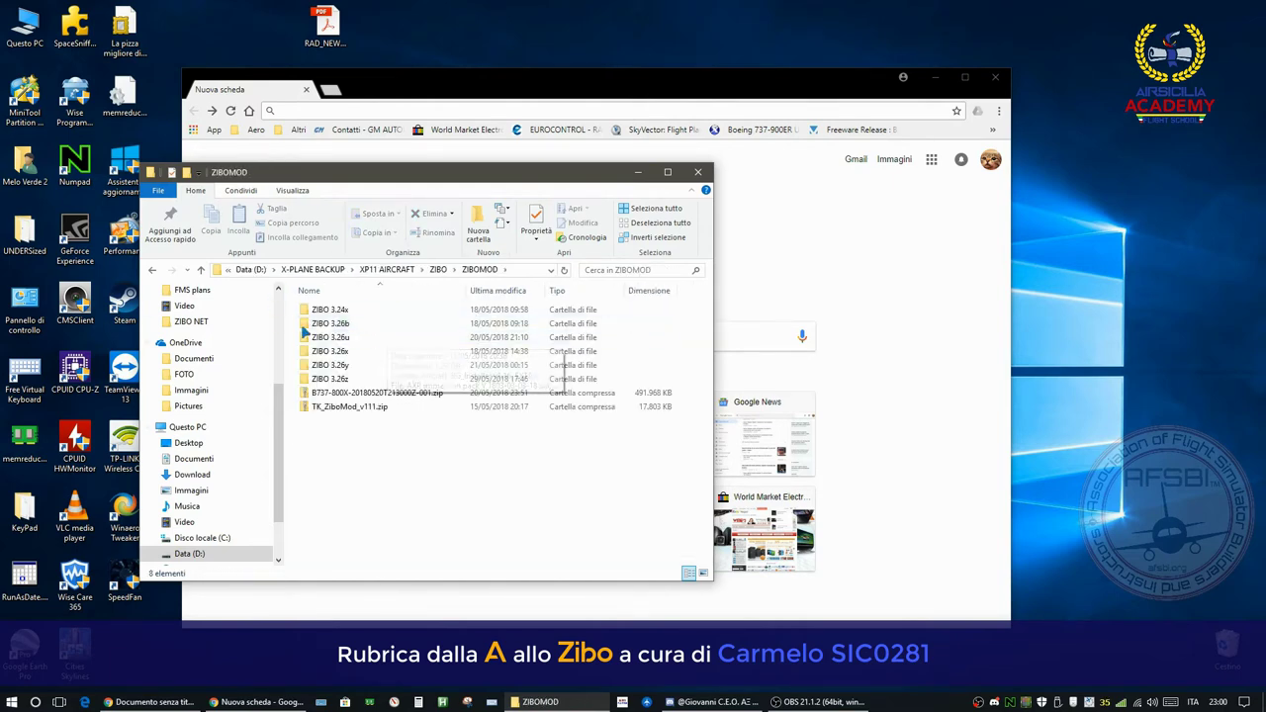
pyautogui.doubleClick(334, 380)
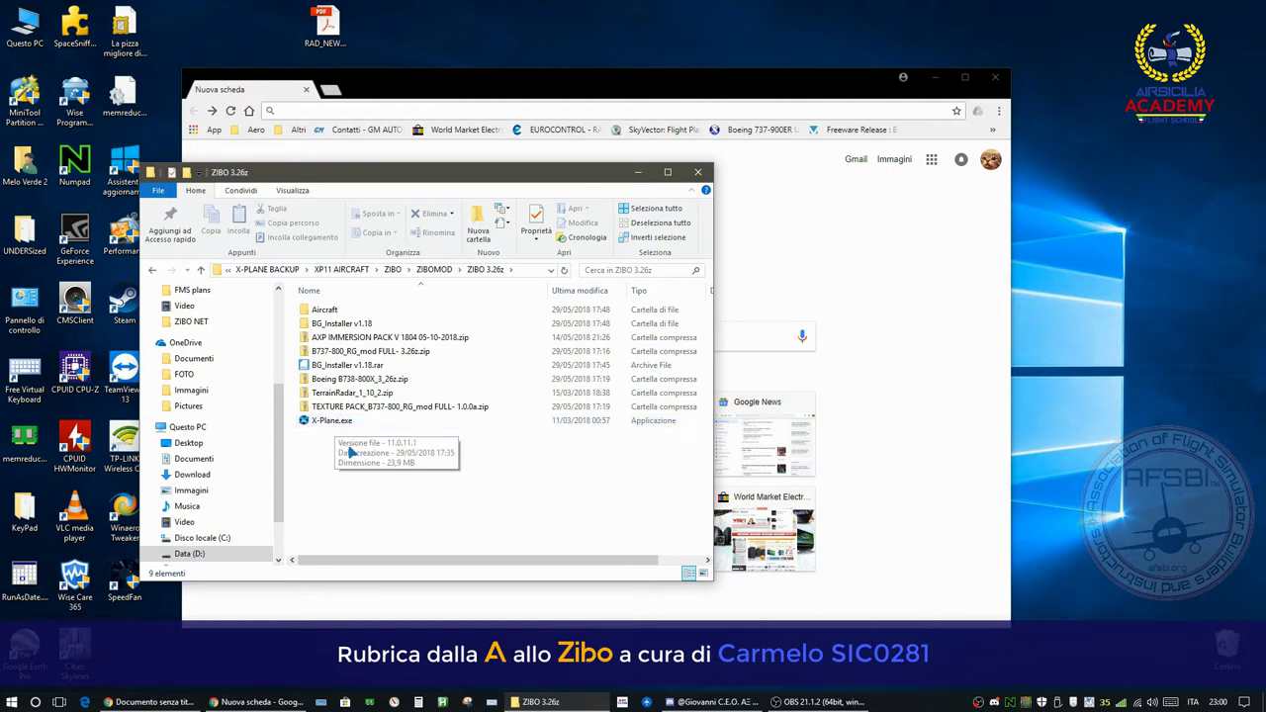
# - Go back to Data (D:) and open X-Plane 11 > Aircraft > Laminar Research to view the default aircraft folders
pyautogui.moveTo(404, 174); pyautogui.dragTo(680, 179)
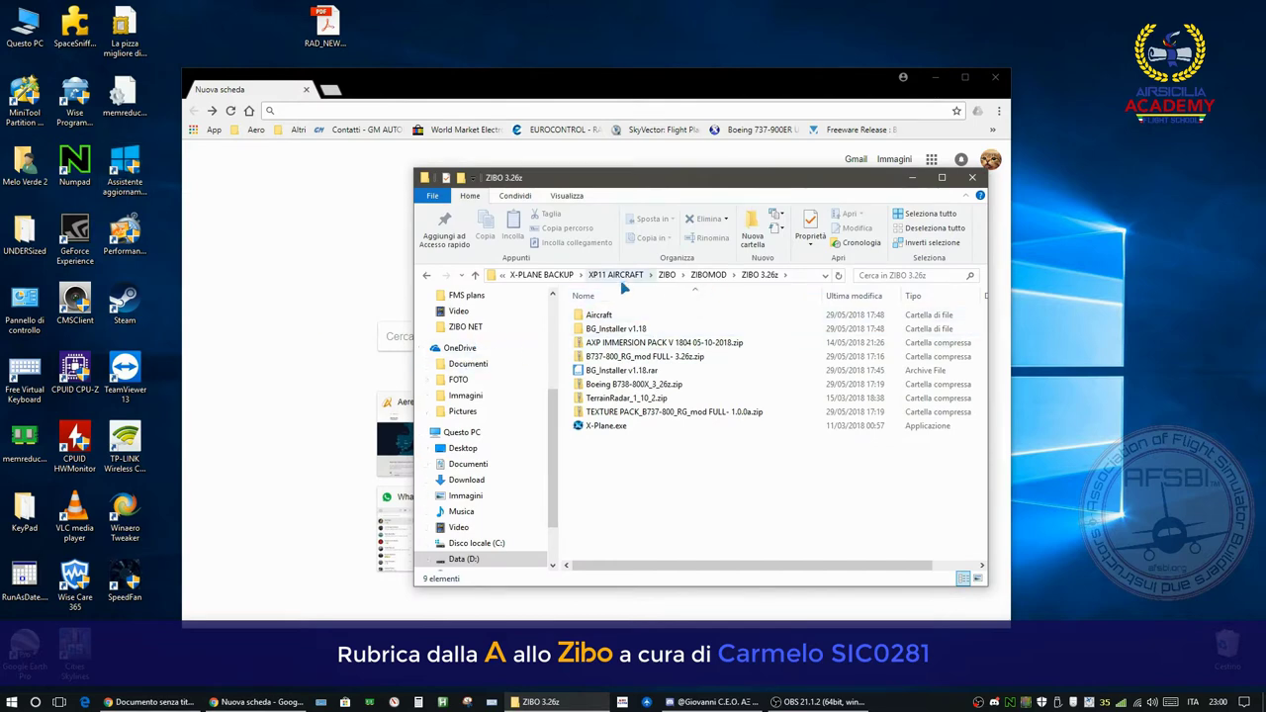
pyautogui.click(541, 274)
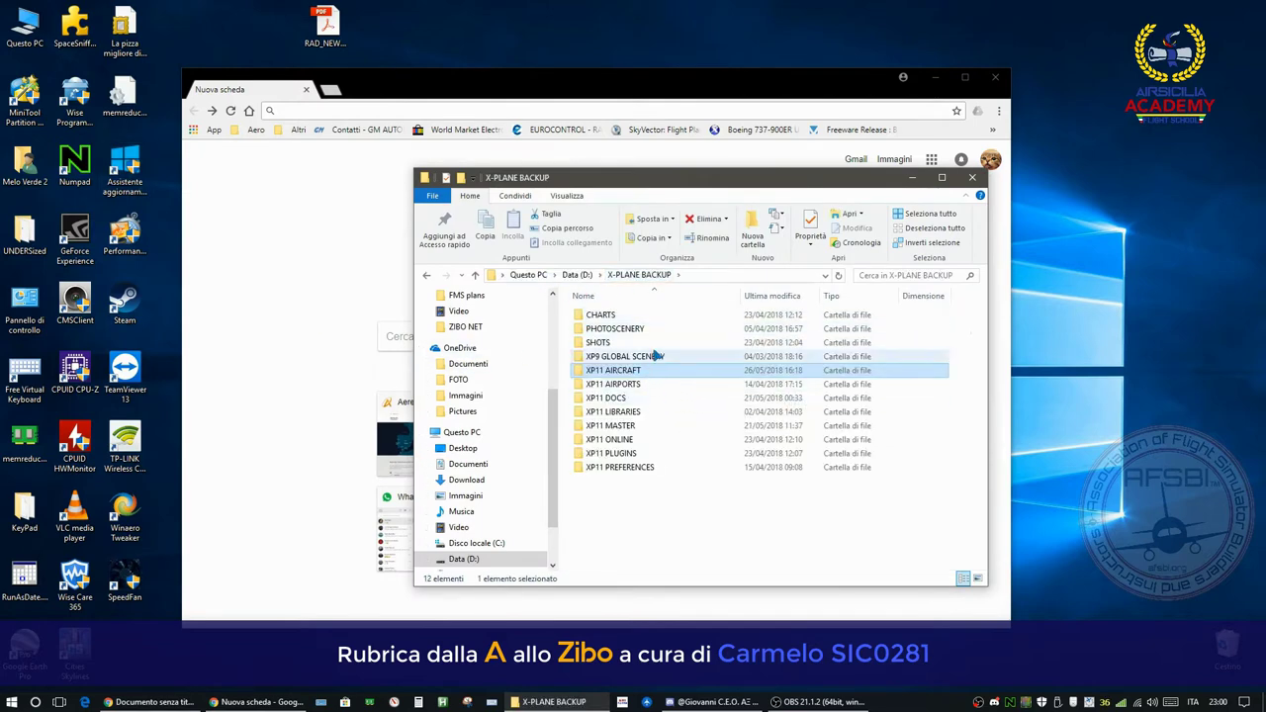
pyautogui.click(577, 275)
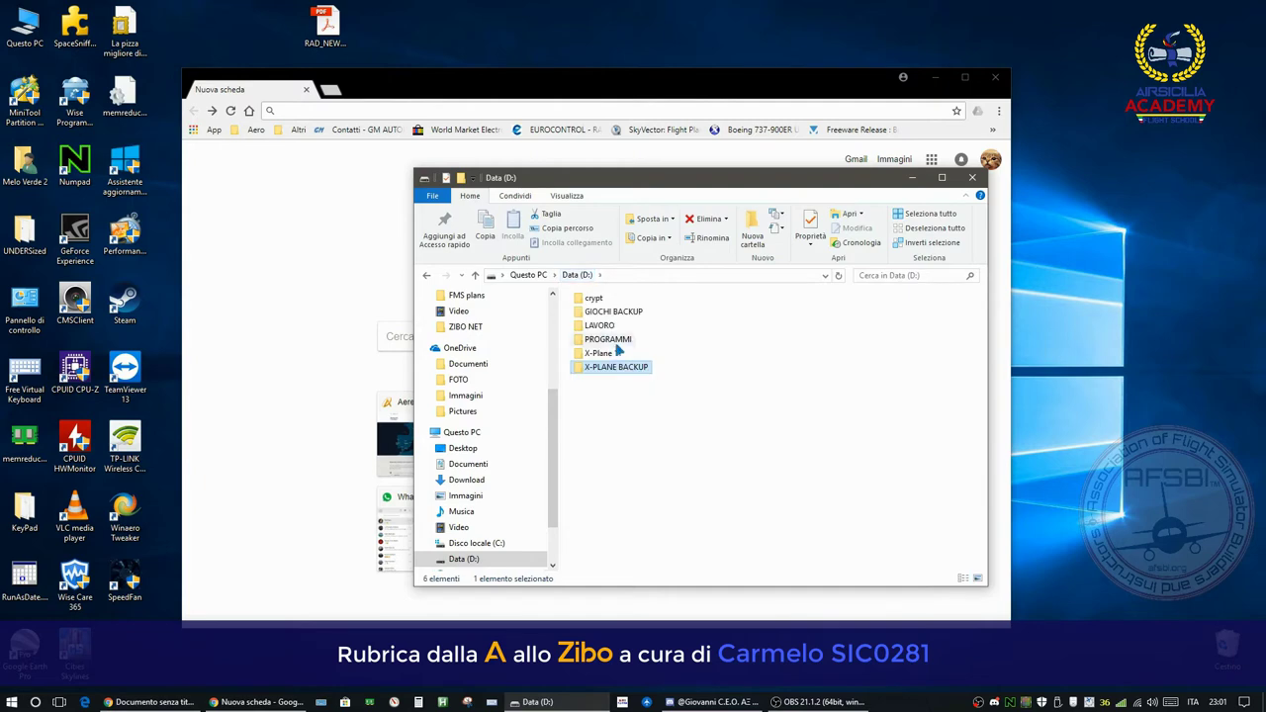
pyautogui.doubleClick(618, 357)
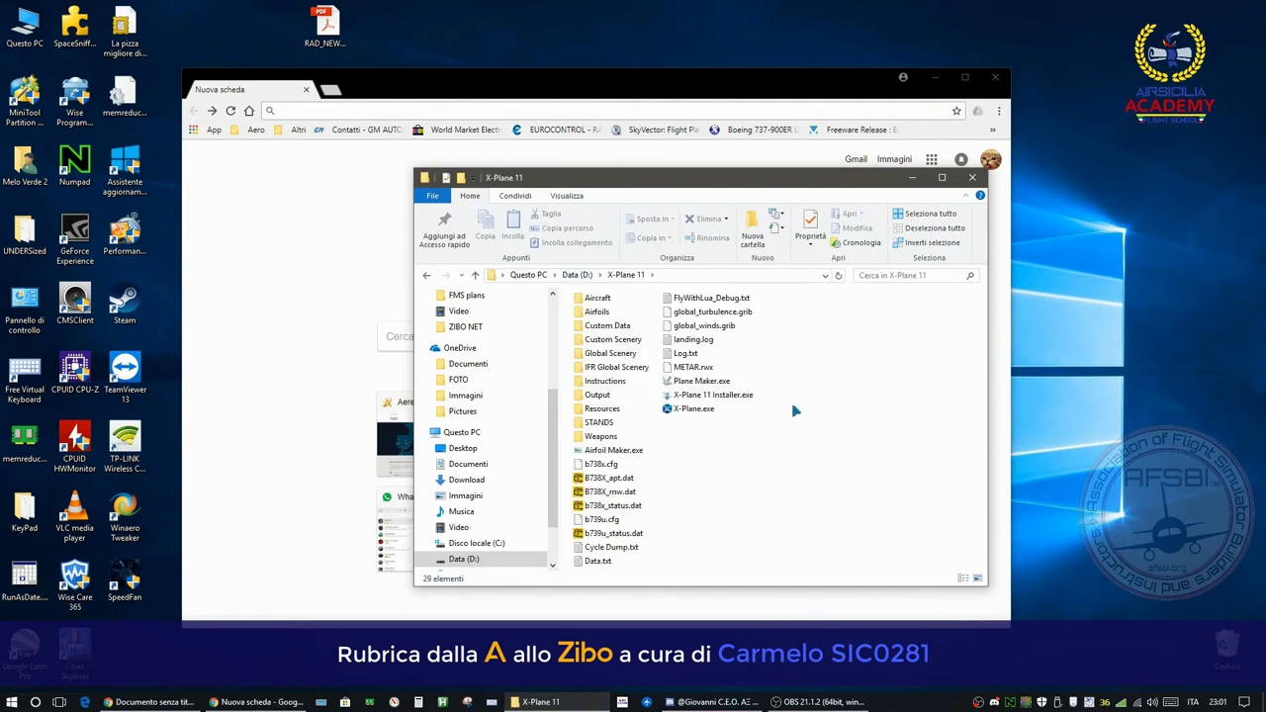
pyautogui.moveTo(655, 179); pyautogui.dragTo(544, 166)
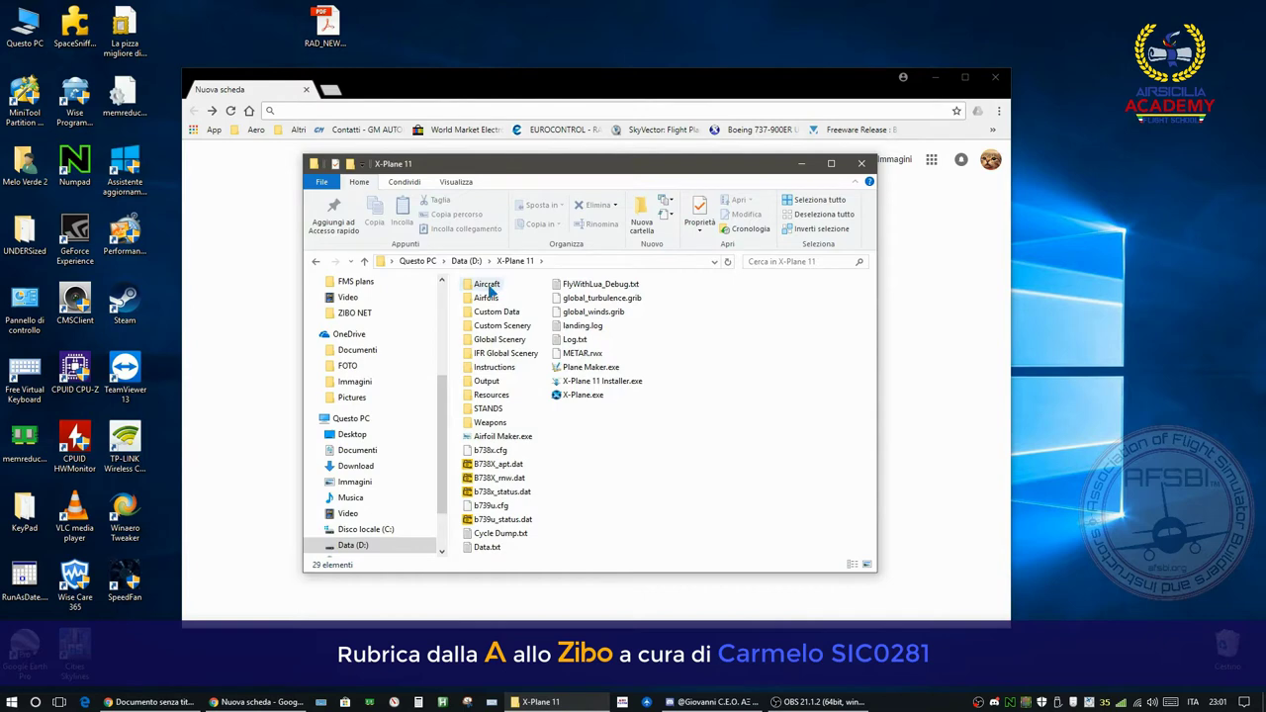
pyautogui.doubleClick(488, 285)
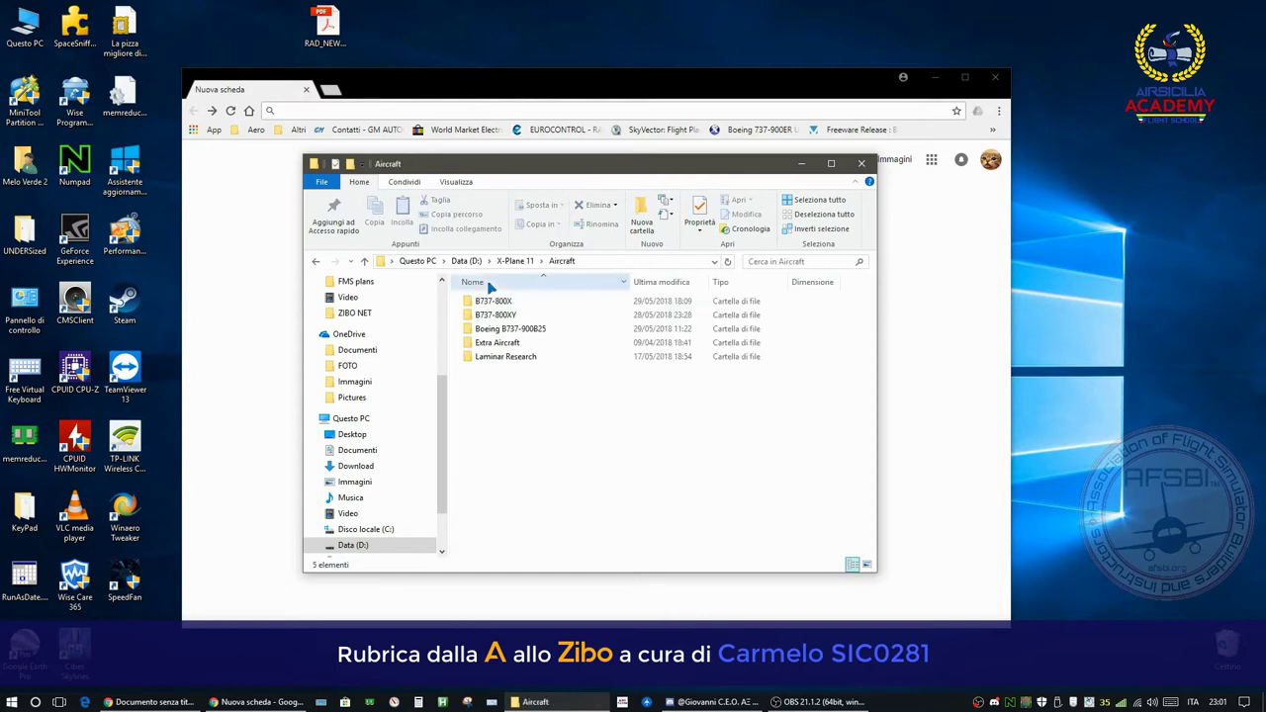
pyautogui.doubleClick(504, 358)
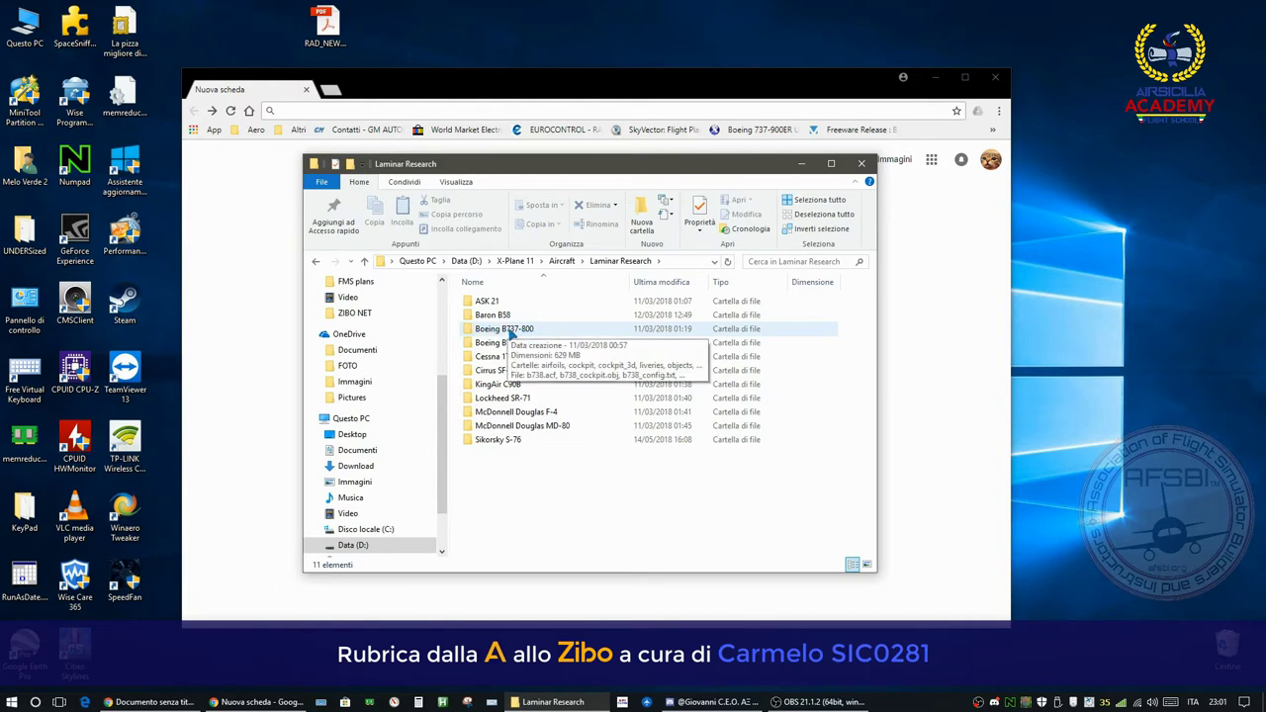
# - Move the browser window lower on the desktop and bring the Laminar Research file window to the front
pyautogui.click(590, 85)
pyautogui.moveTo(551, 91); pyautogui.dragTo(534, 375)
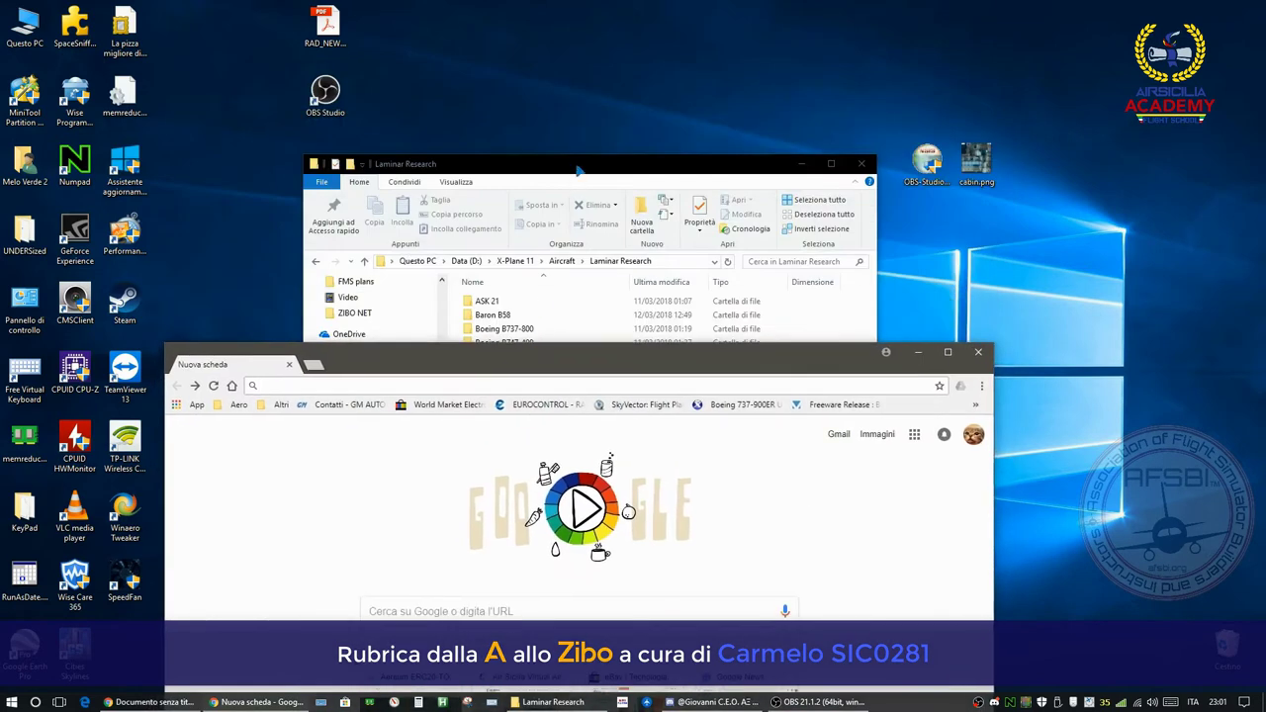
pyautogui.click(580, 169)
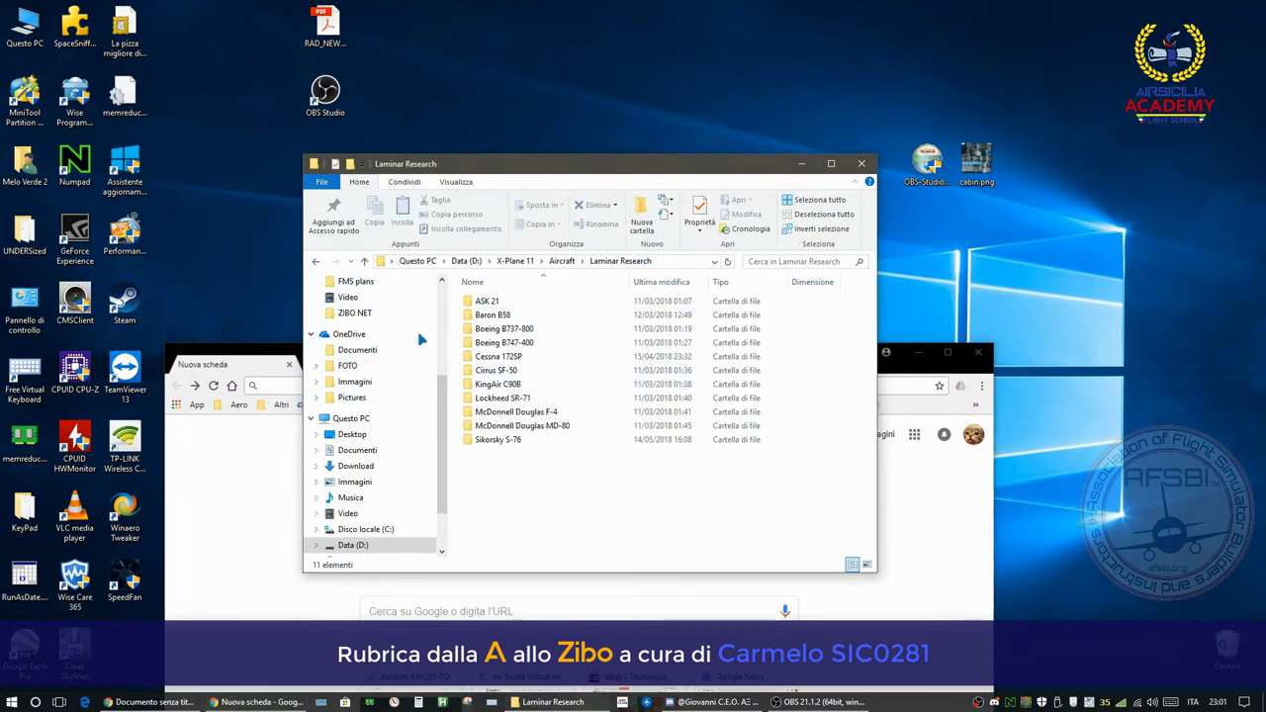
# - Navigate from Laminar Research to X-PLANE BACKUP > XP11 AIRCRAFT > ZIBO > ZIBOMOD > ZIBO 3.26z and move the window aside
pyautogui.click(365, 261)
pyautogui.click(365, 262)
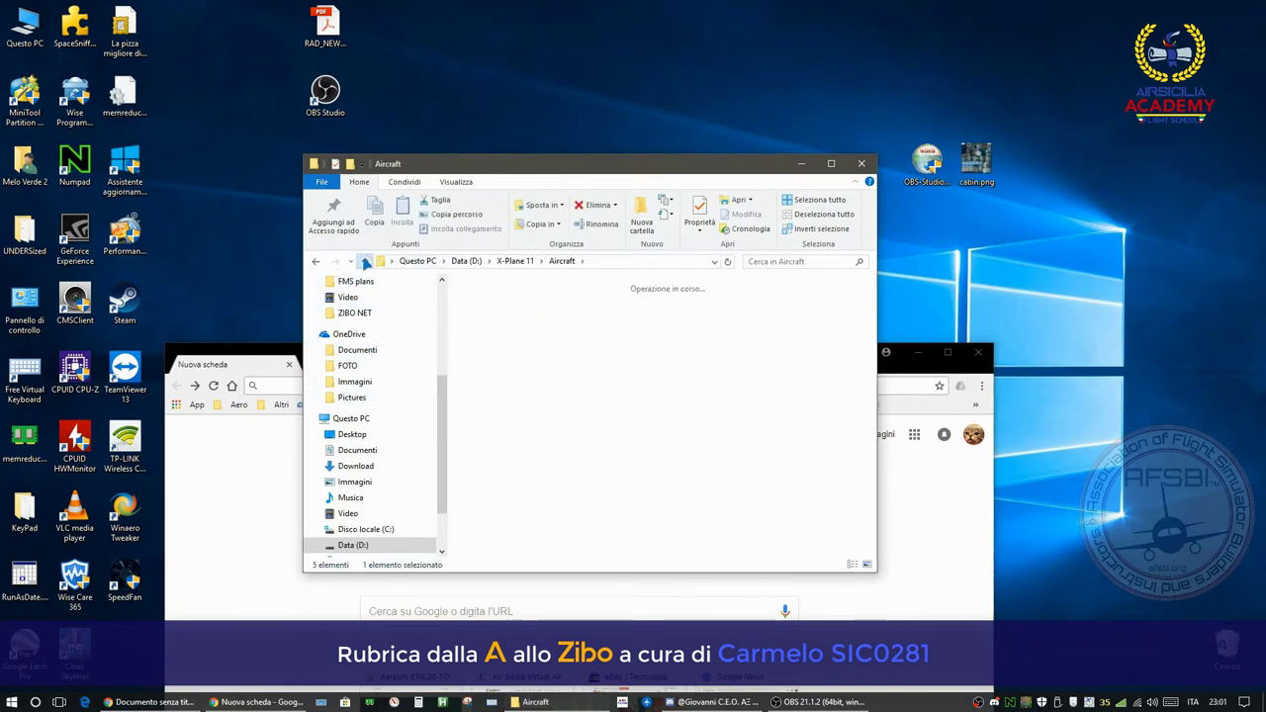
pyautogui.click(365, 261)
pyautogui.doubleClick(503, 353)
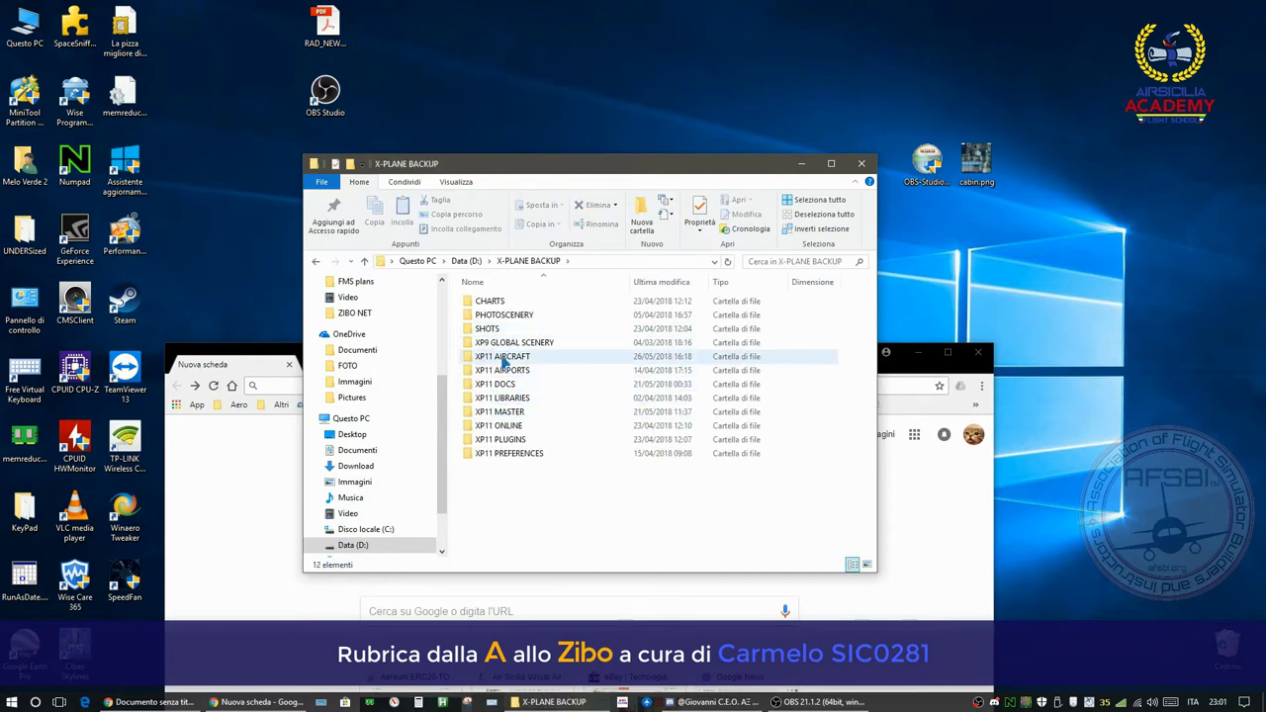
pyautogui.doubleClick(500, 356)
pyautogui.doubleClick(490, 440)
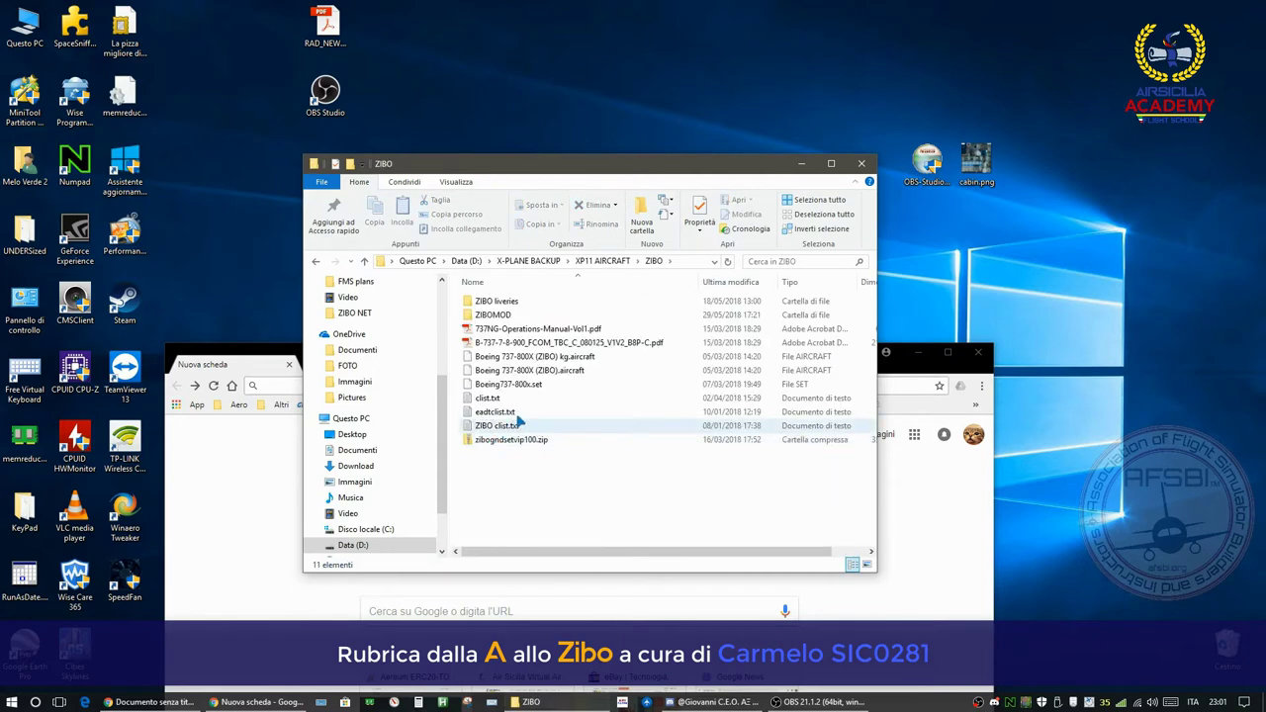
pyautogui.click(494, 315)
pyautogui.doubleClick(494, 315)
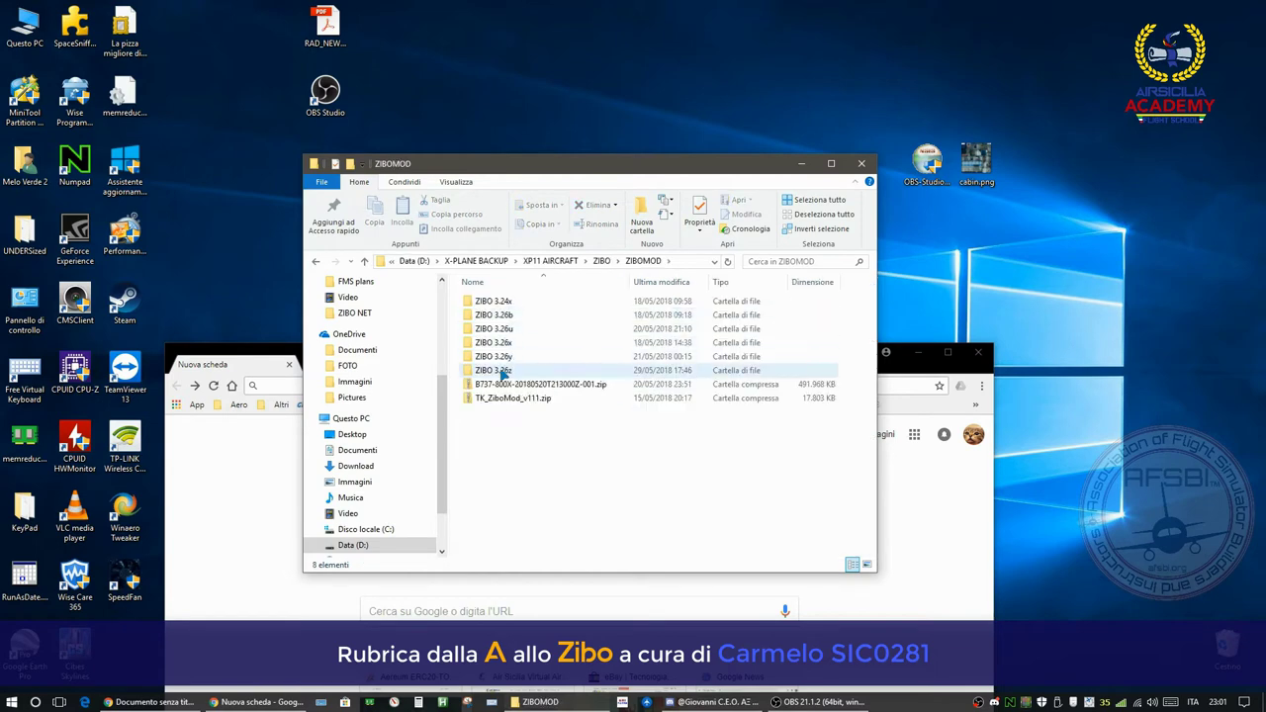
pyautogui.doubleClick(508, 370)
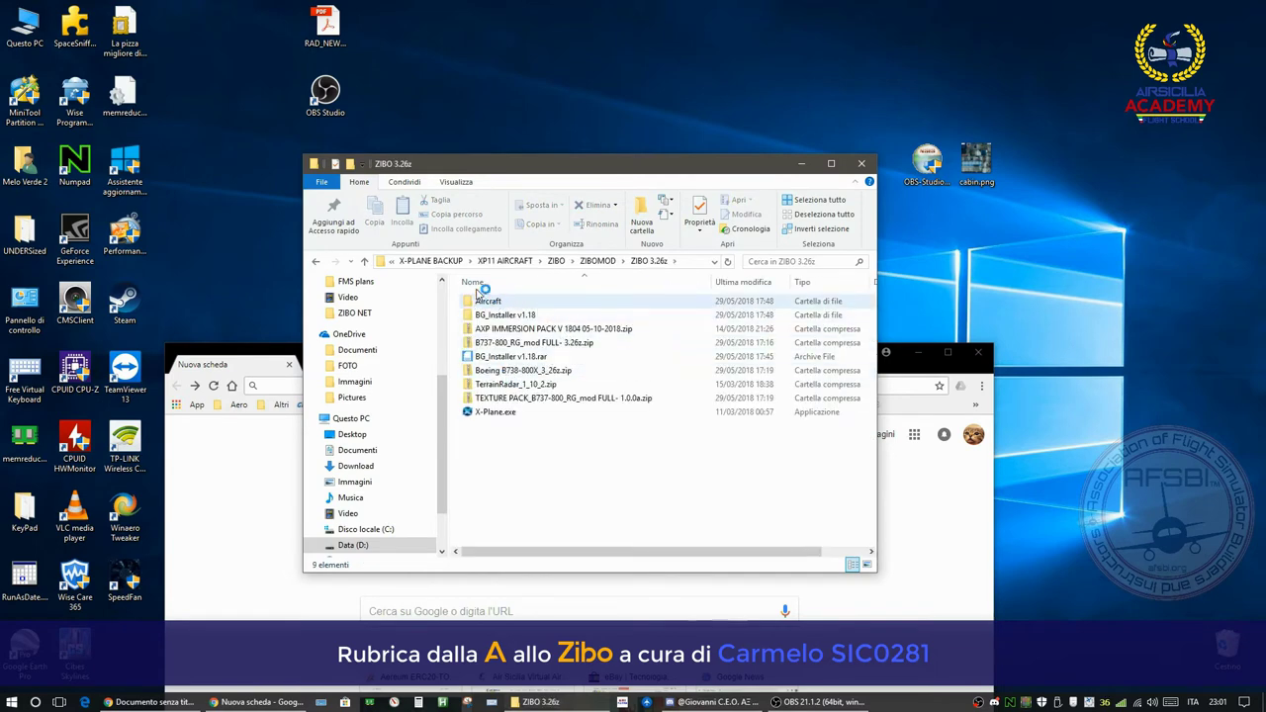
pyautogui.moveTo(601, 163); pyautogui.dragTo(790, 154)
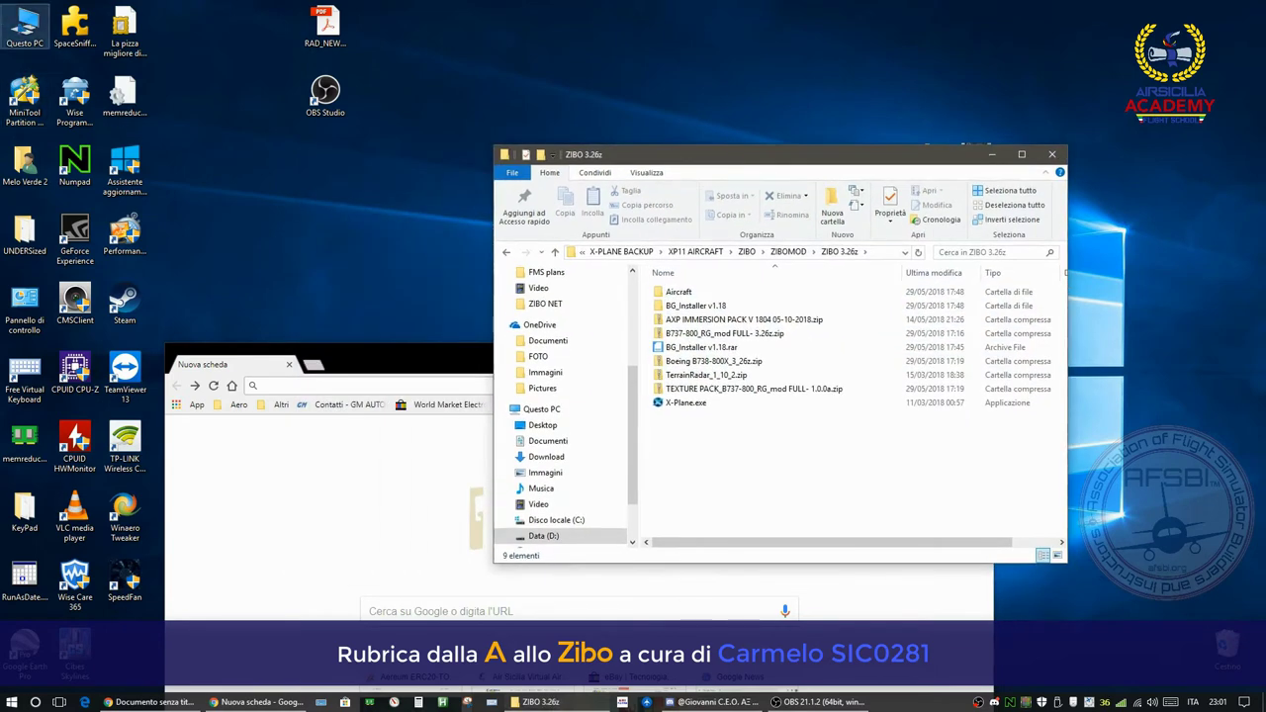
# - Open a second file window beside the ZIBO 3.26z one, showing the X-Plane 11 folder on Data (D:)
pyautogui.doubleClick(24, 30)
pyautogui.moveTo(692, 171); pyautogui.dragTo(222, 148)
pyautogui.doubleClick(439, 445)
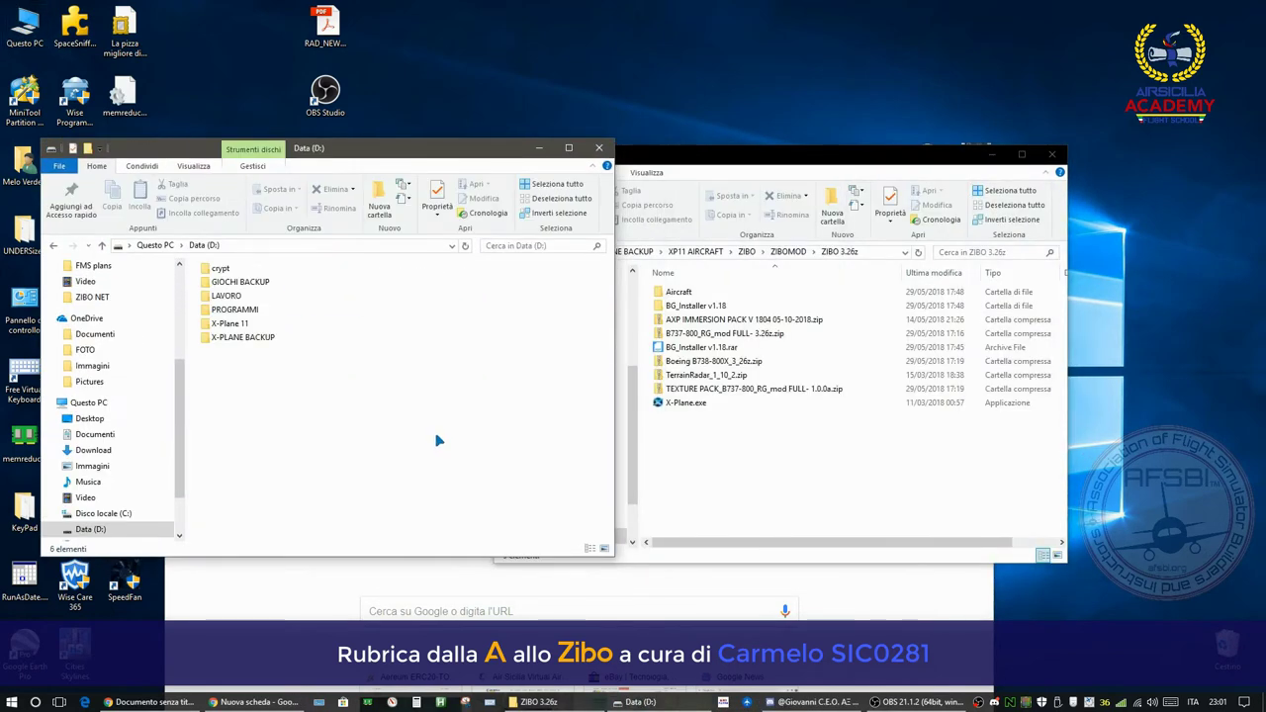
pyautogui.doubleClick(229, 328)
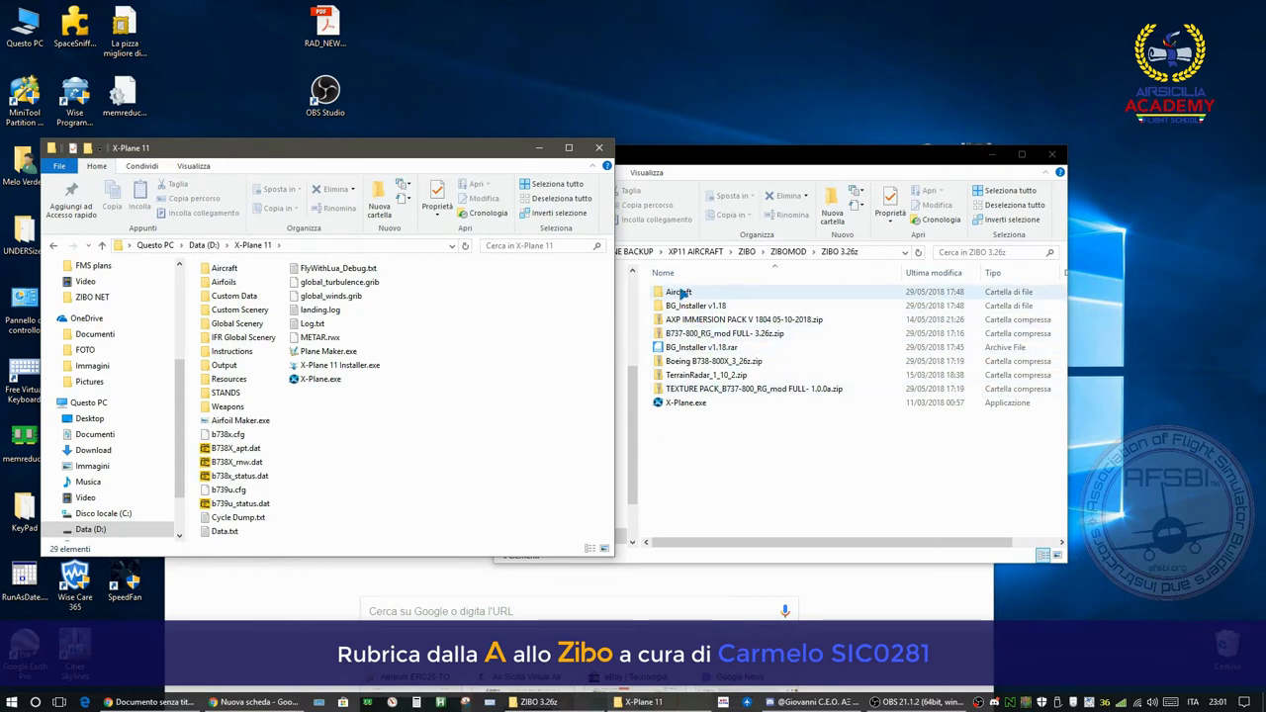
# - Open Aircraft > Laminar Research in both the ZIBO 3.26z and X-Plane 11 windows to compare their folders
pyautogui.doubleClick(680, 294)
pyautogui.doubleClick(223, 268)
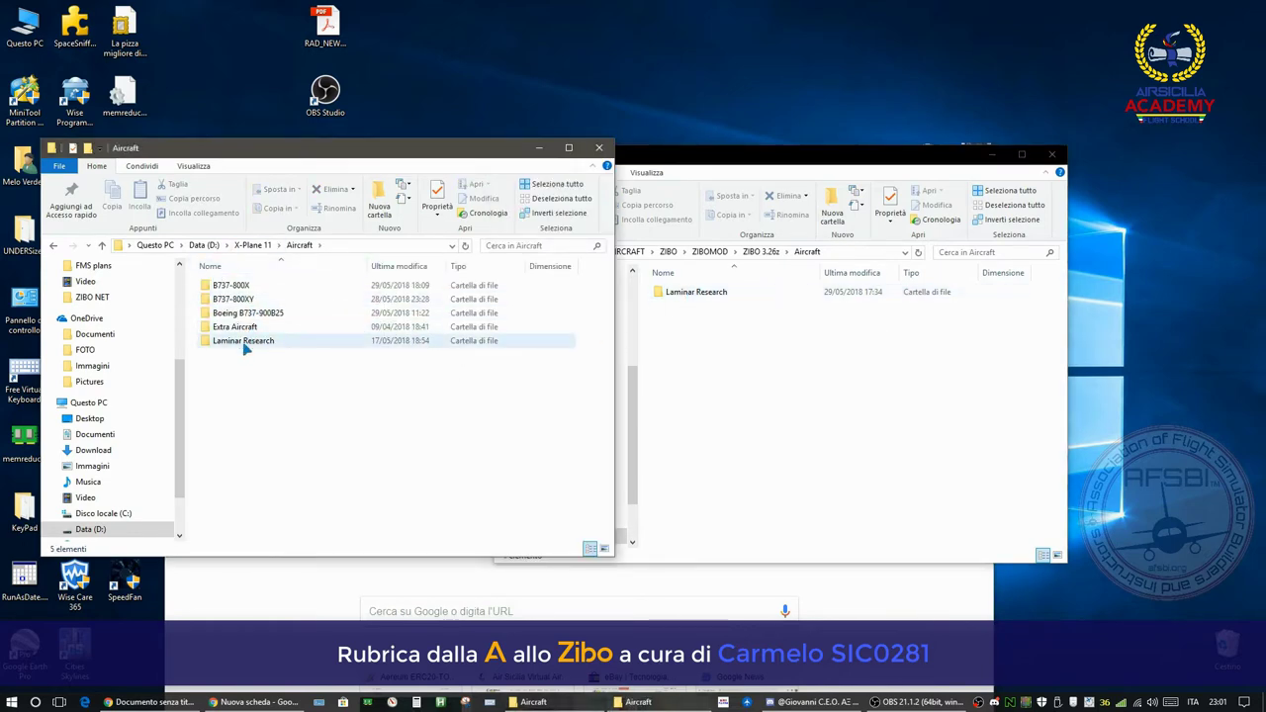
pyautogui.doubleClick(695, 292)
pyautogui.click(266, 345)
pyautogui.doubleClick(265, 342)
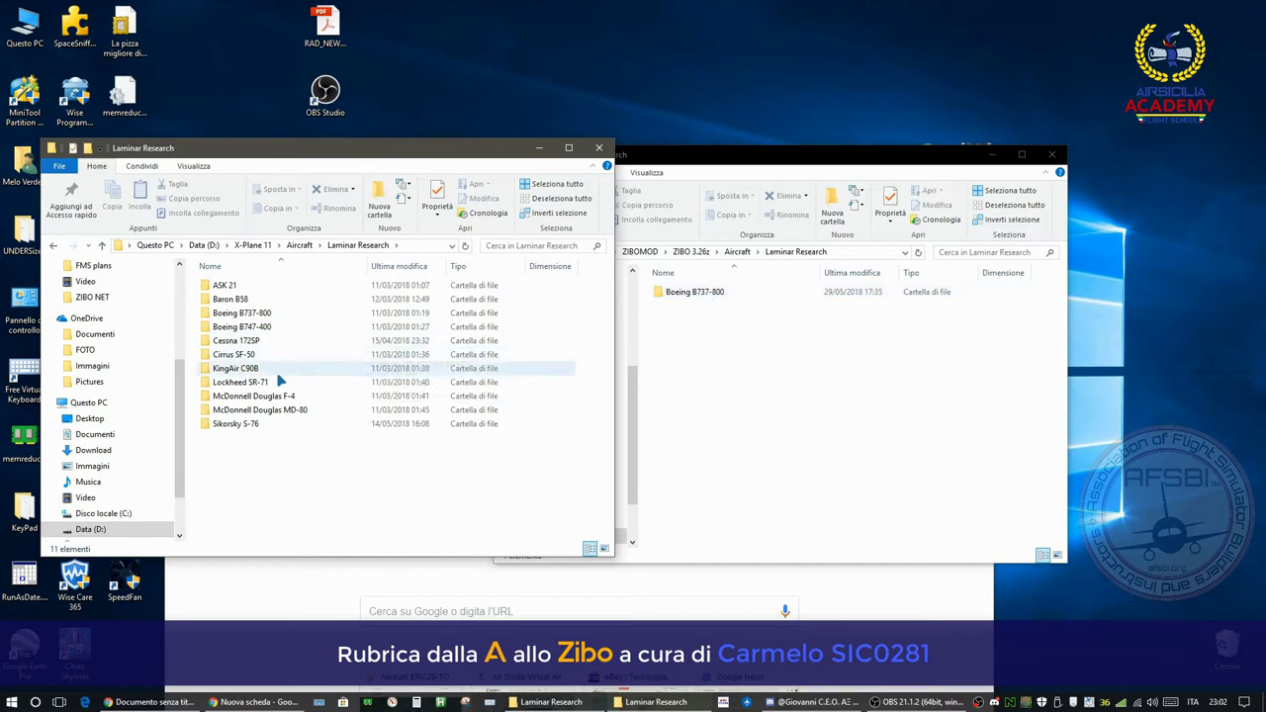
# - Select the default Boeing B737-800 folder inside X-Plane 11's Laminar Research folder
pyautogui.doubleClick(255, 314)
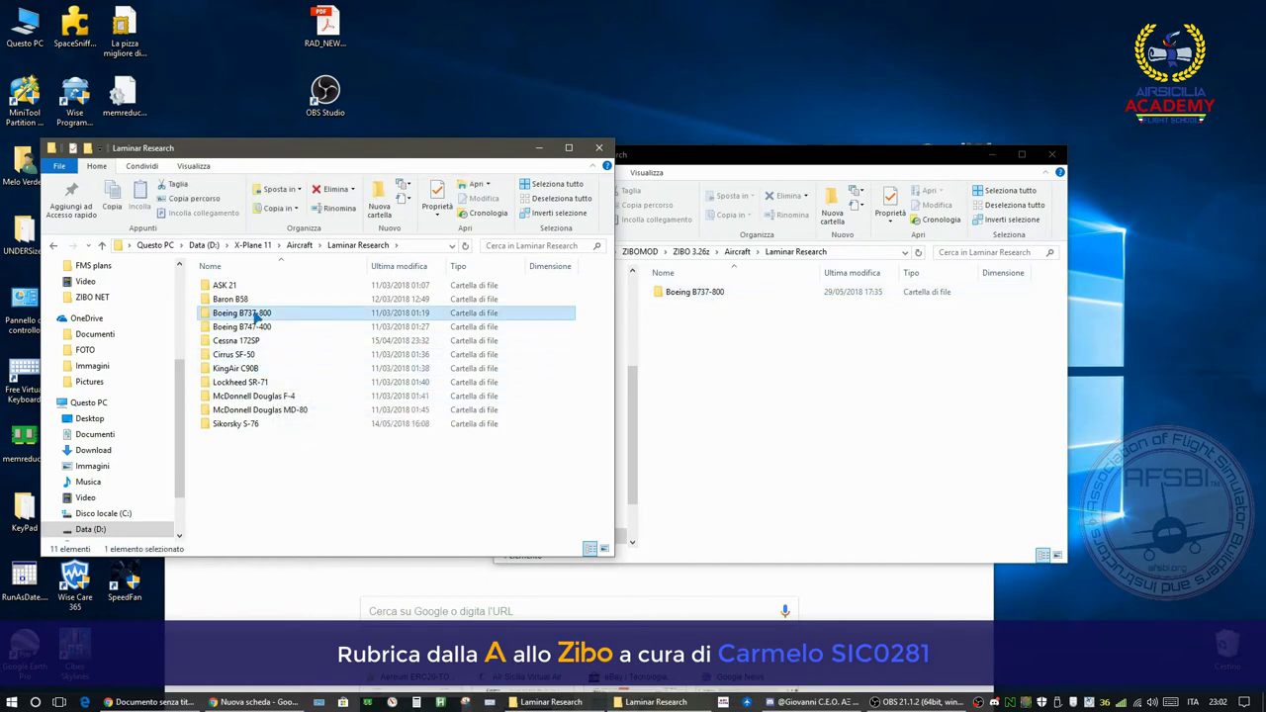
pyautogui.click(261, 245)
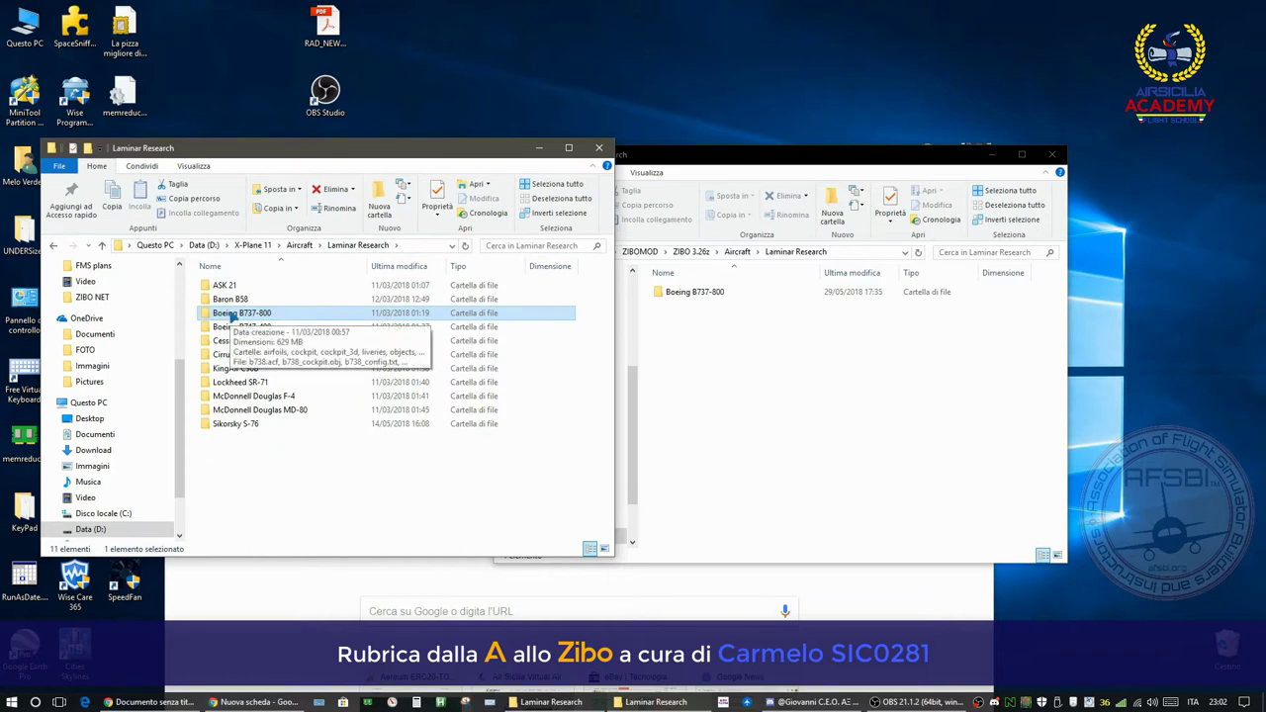
pyautogui.moveTo(233, 318); pyautogui.dragTo(286, 319)
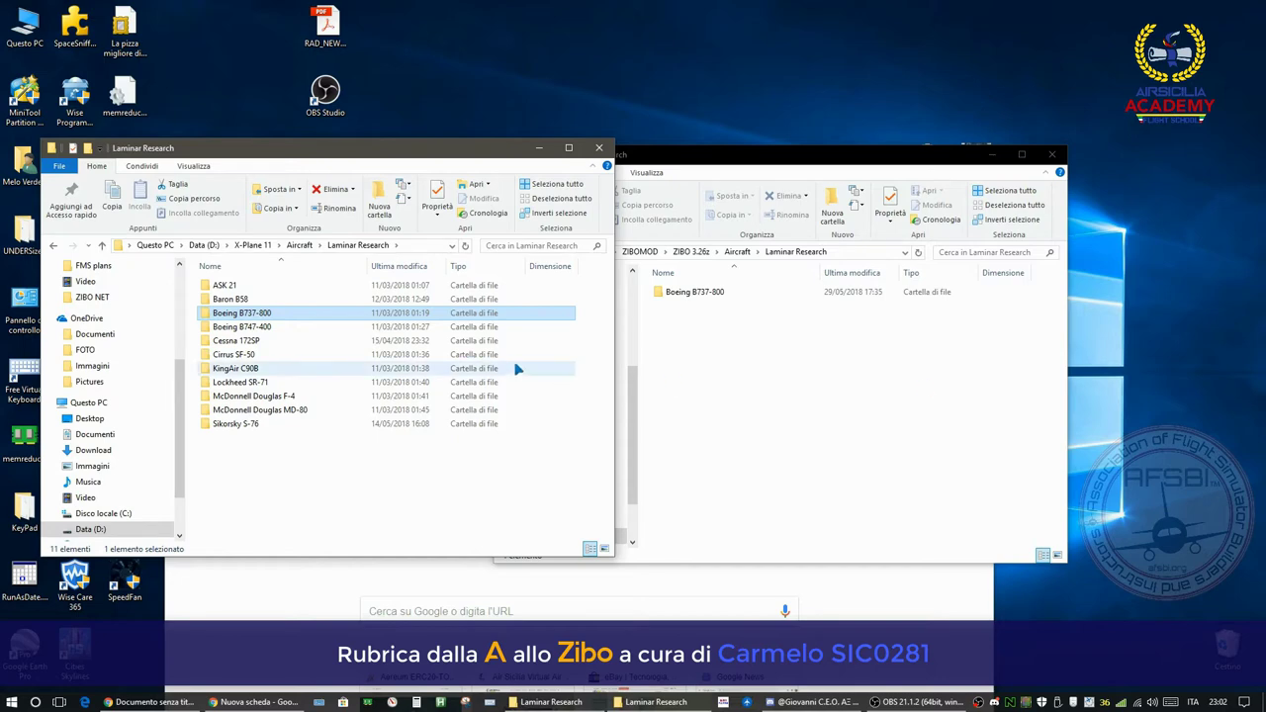
# - Return one file window to the X-Plane 11 root folder and the other to the ZIBO 3.26z folder
pyautogui.click(254, 245)
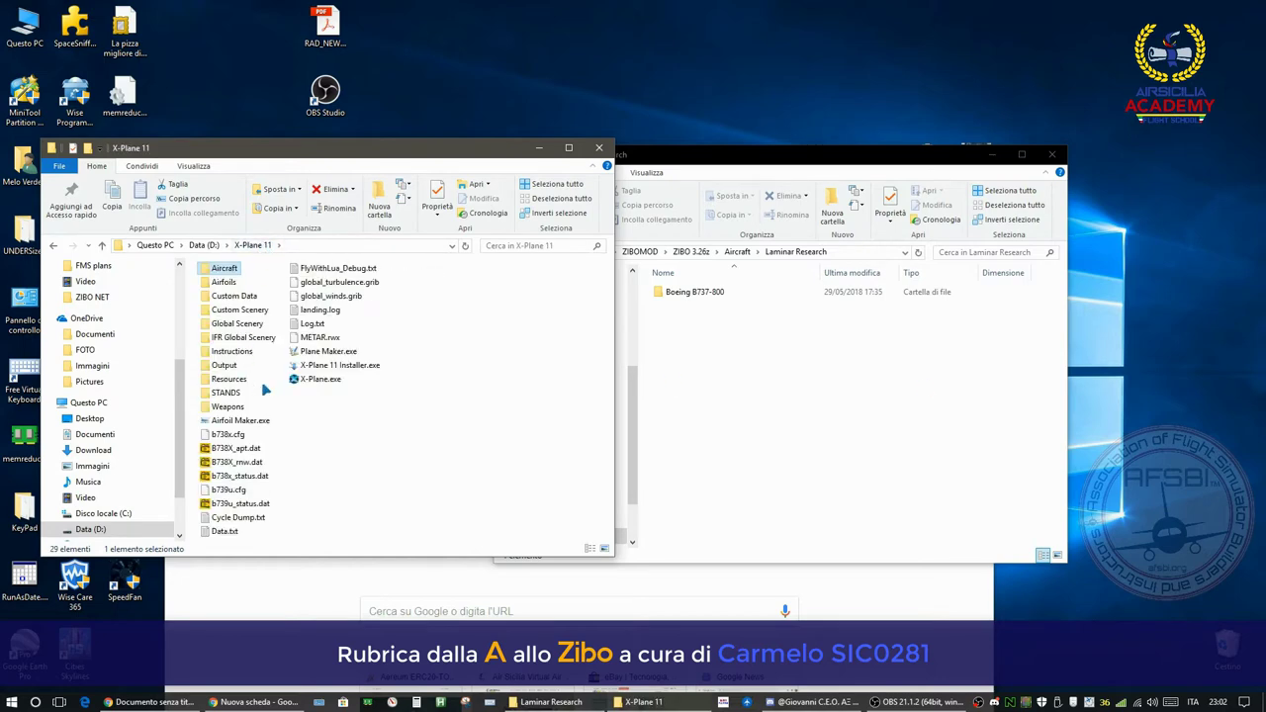
pyautogui.click(786, 372)
pyautogui.click(736, 252)
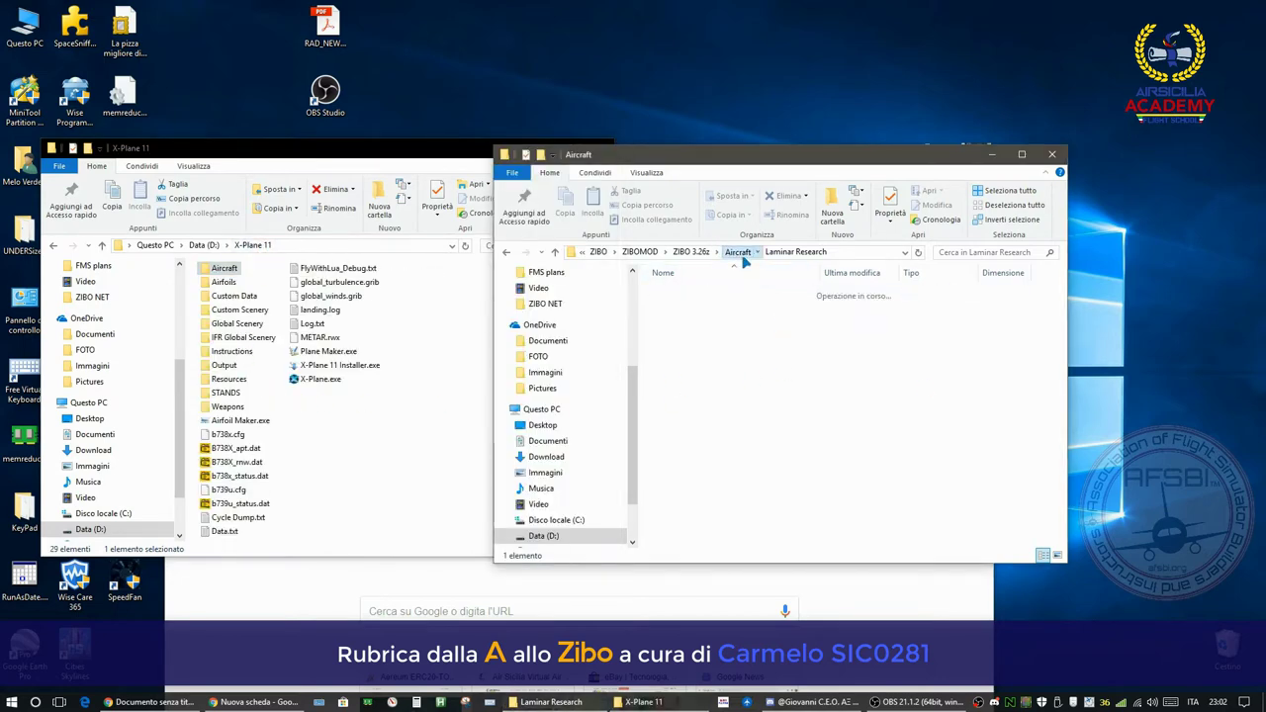
pyautogui.click(709, 252)
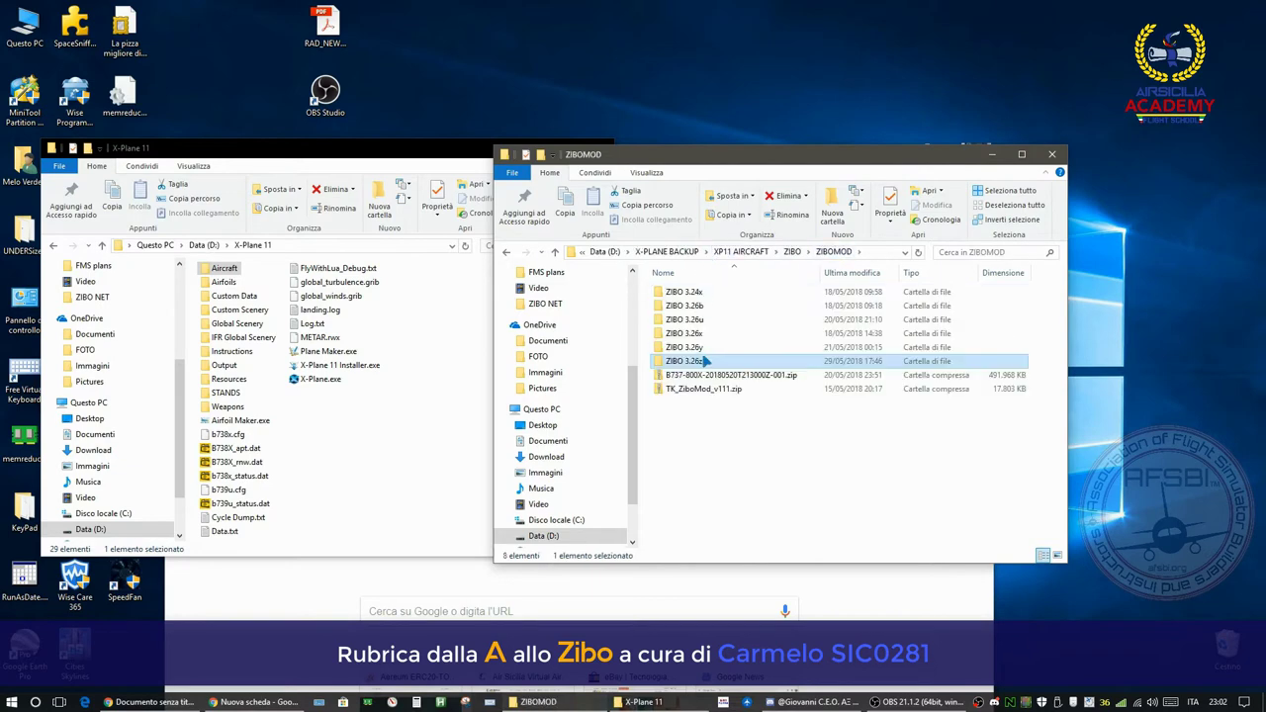
pyautogui.doubleClick(704, 362)
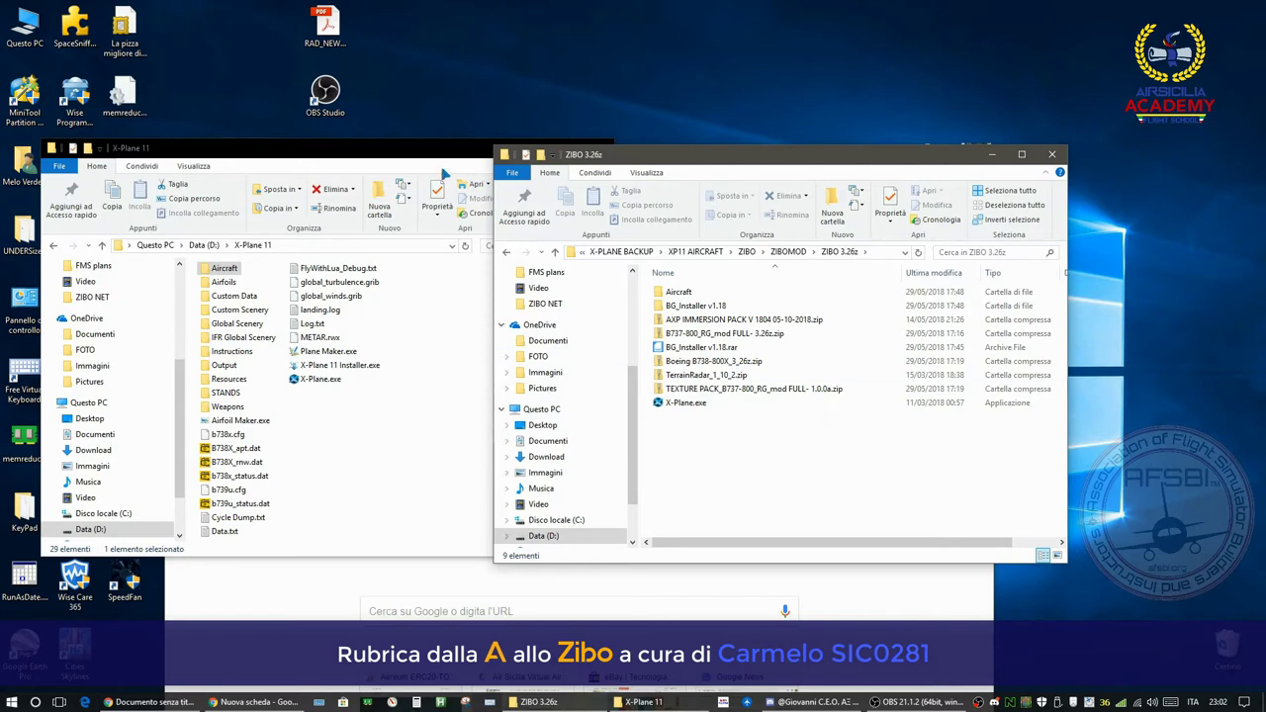
# - Close the X-Plane 11 file window, move the ZIBO 3.26z window up, and bring the browser window fully into view
pyautogui.click(600, 142)
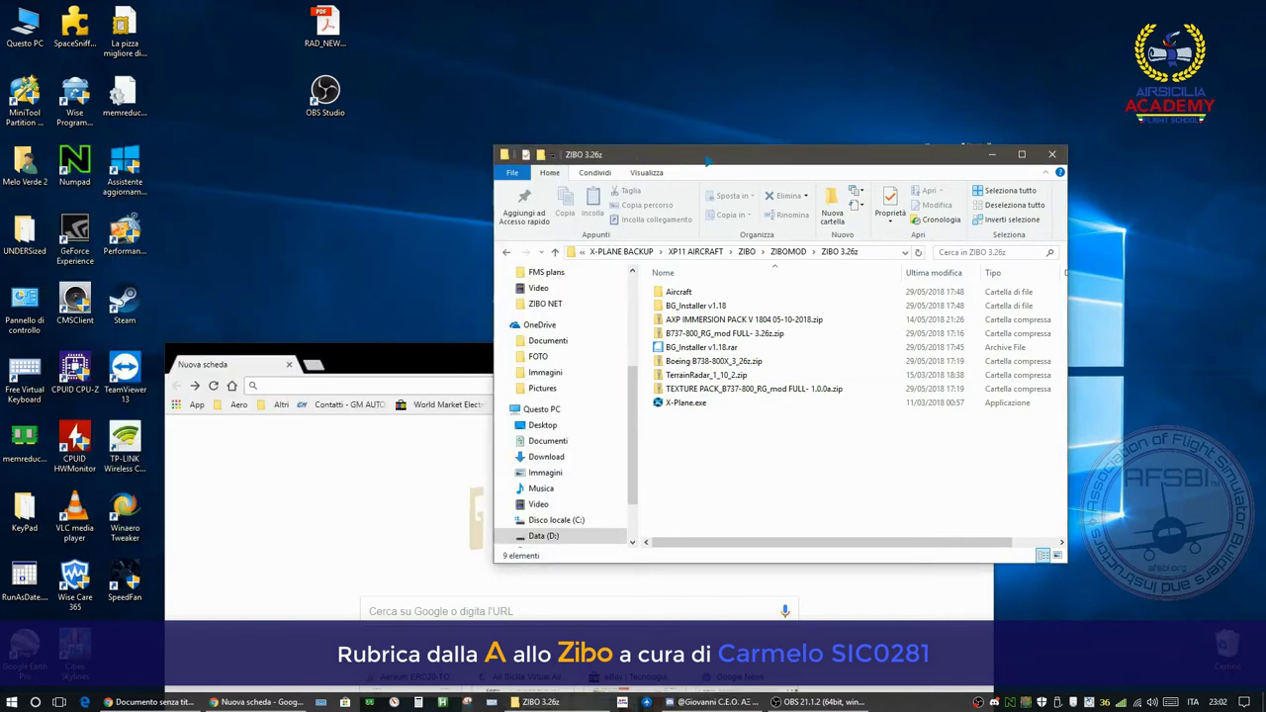
pyautogui.moveTo(710, 156); pyautogui.dragTo(704, 59)
pyautogui.moveTo(415, 368); pyautogui.dragTo(378, 442)
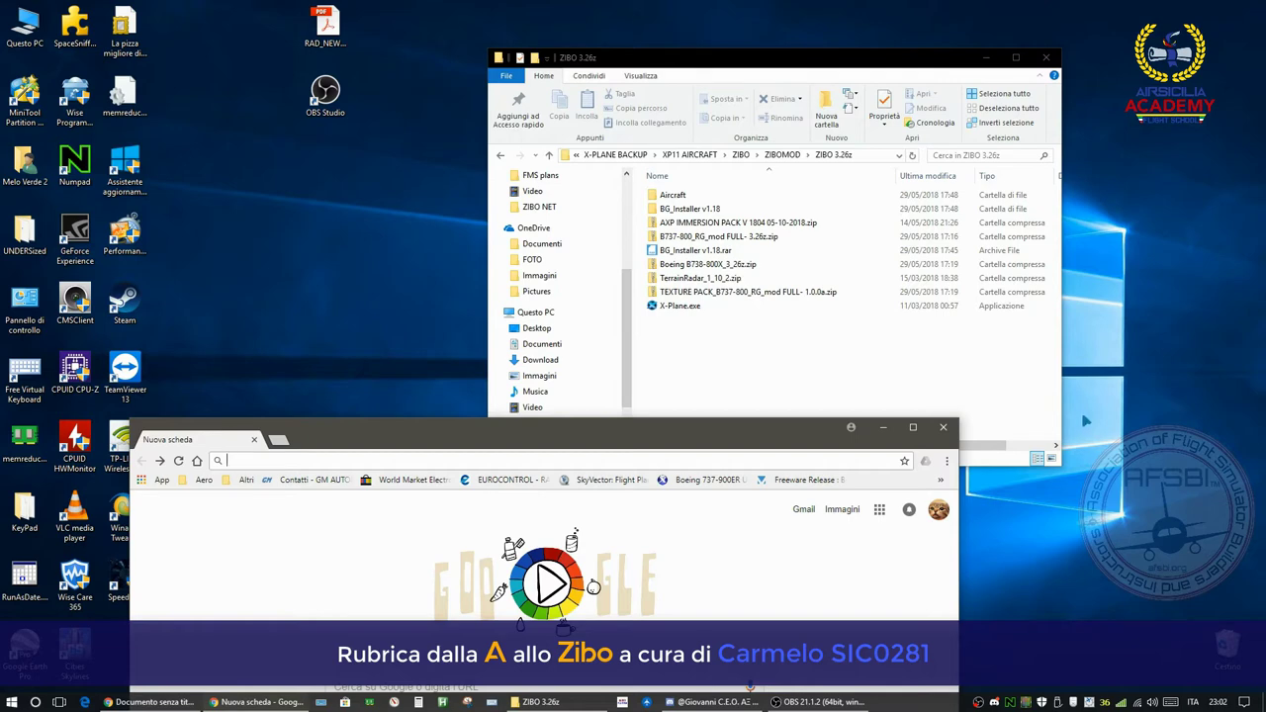
pyautogui.moveTo(584, 442); pyautogui.dragTo(618, 138)
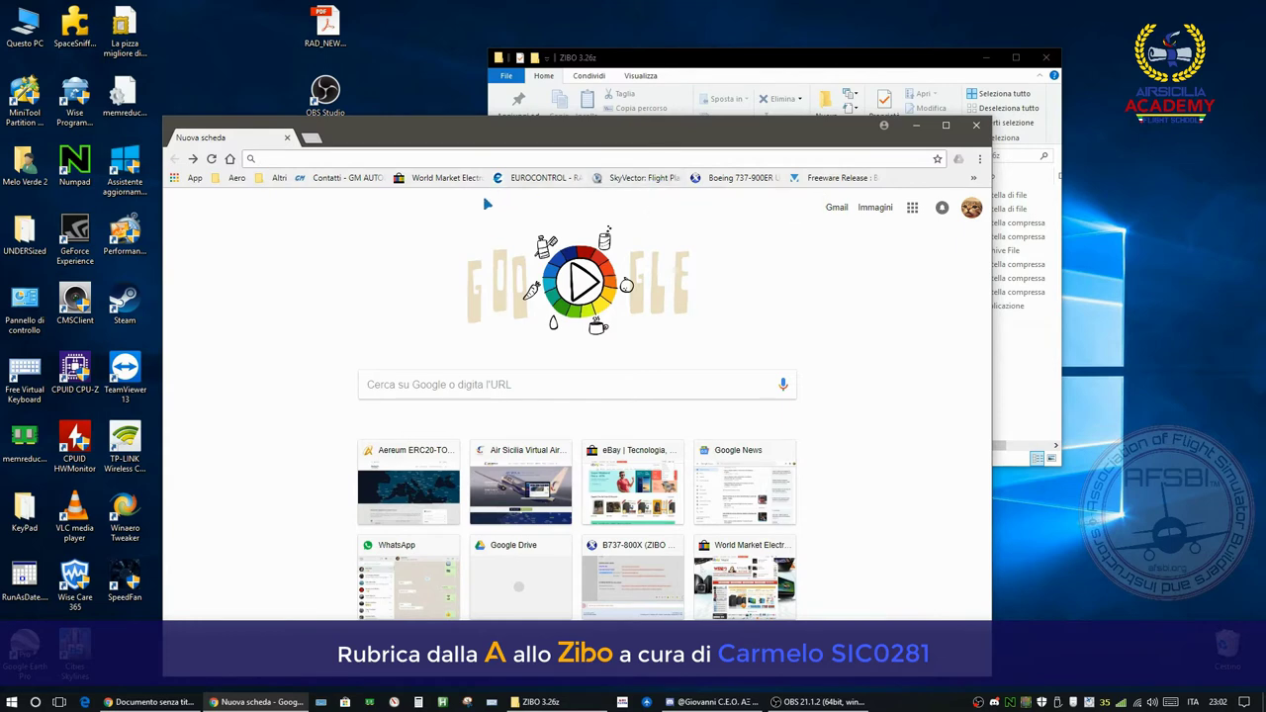
# - Search Google for "zibomod" and open the X-Plane.org topic "B737-800X (ZIBO mod) - Info, installation, download links" in a maximized window
pyautogui.click(474, 385)
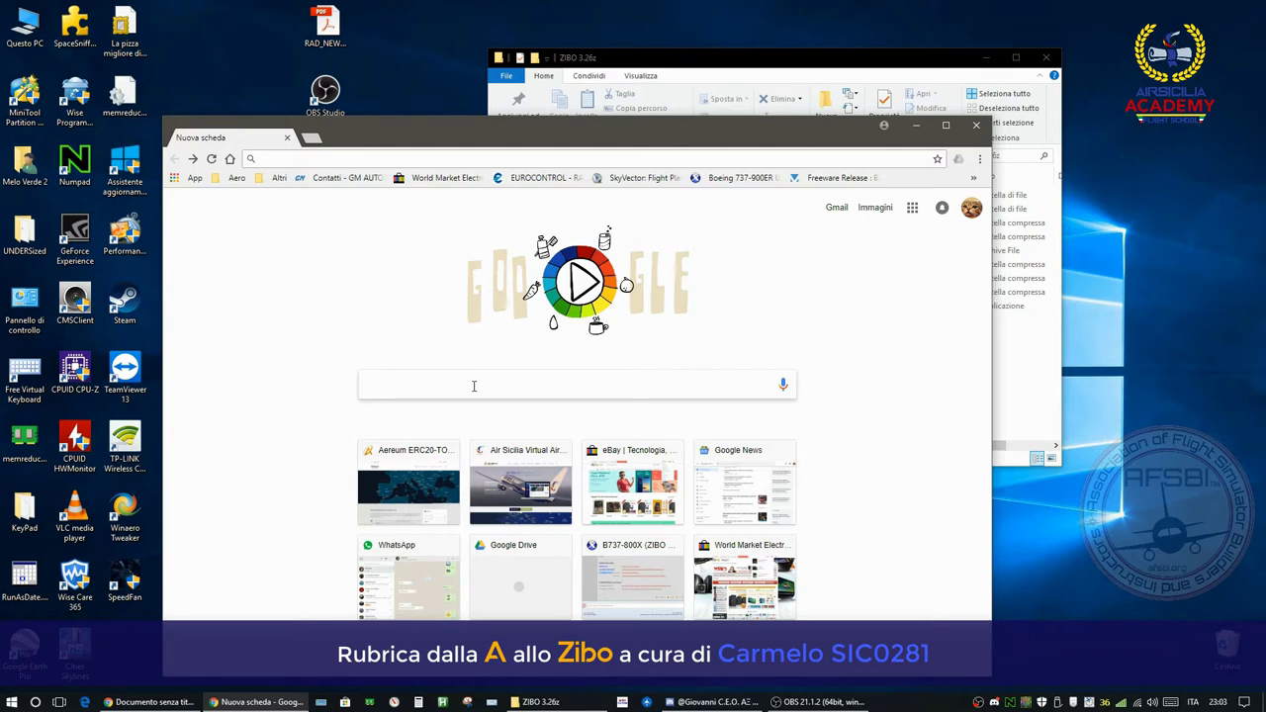
pyautogui.write('zibomod')
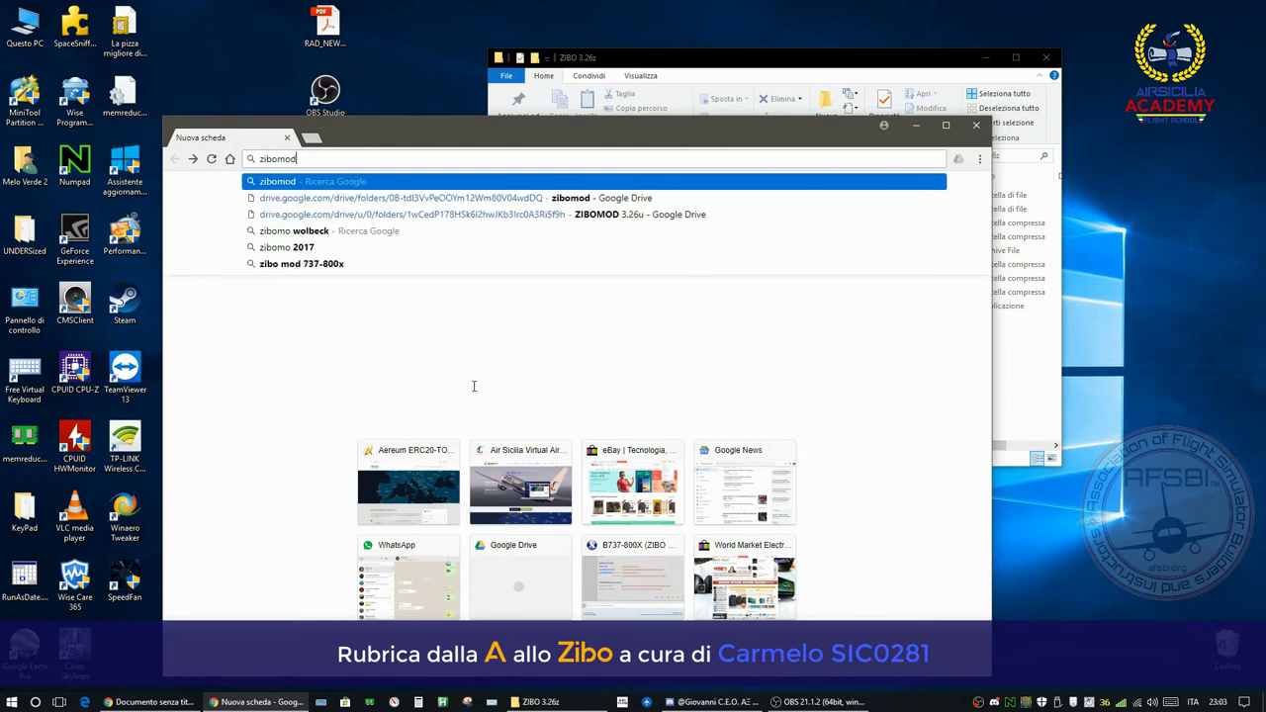
pyautogui.press('Return')
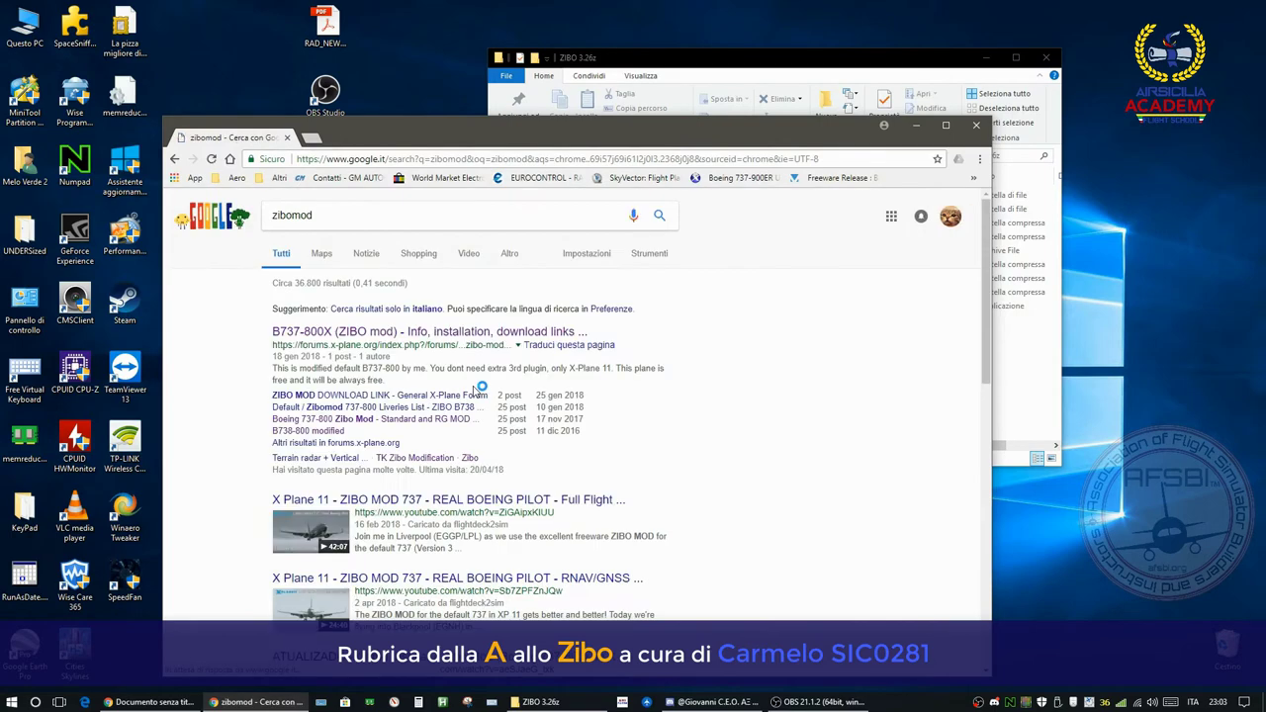
pyautogui.click(374, 335)
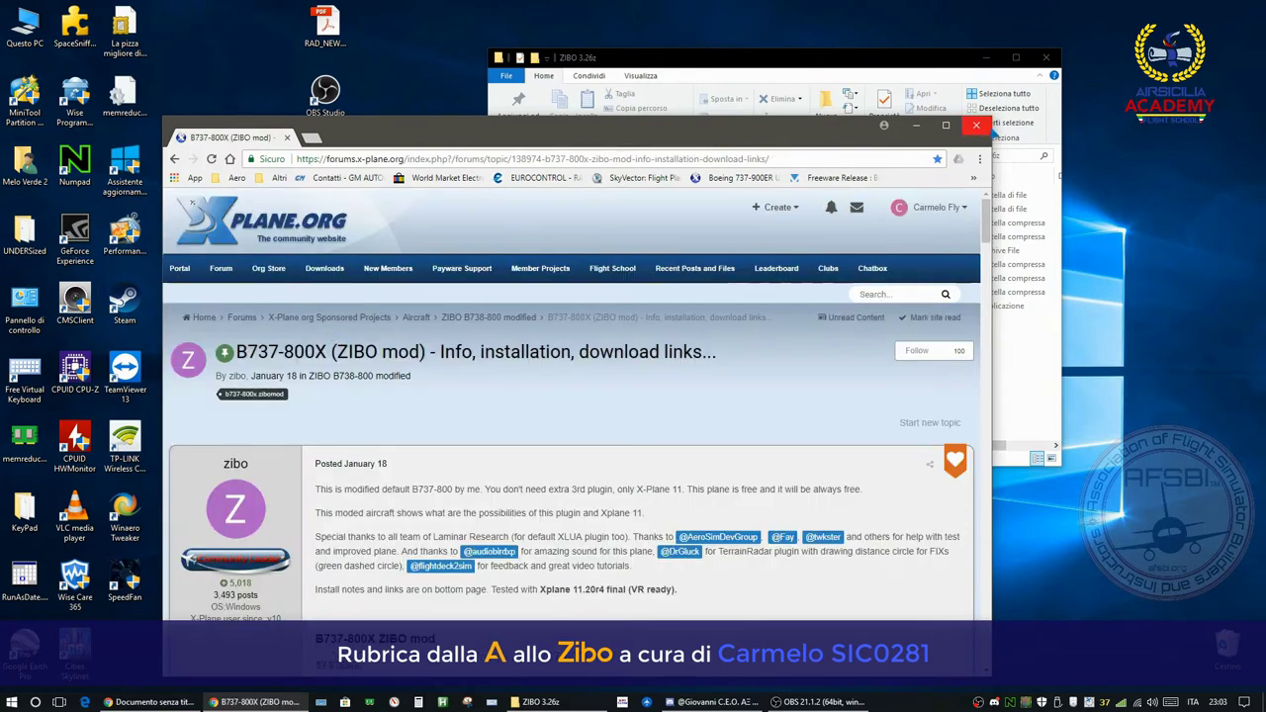
pyautogui.click(945, 126)
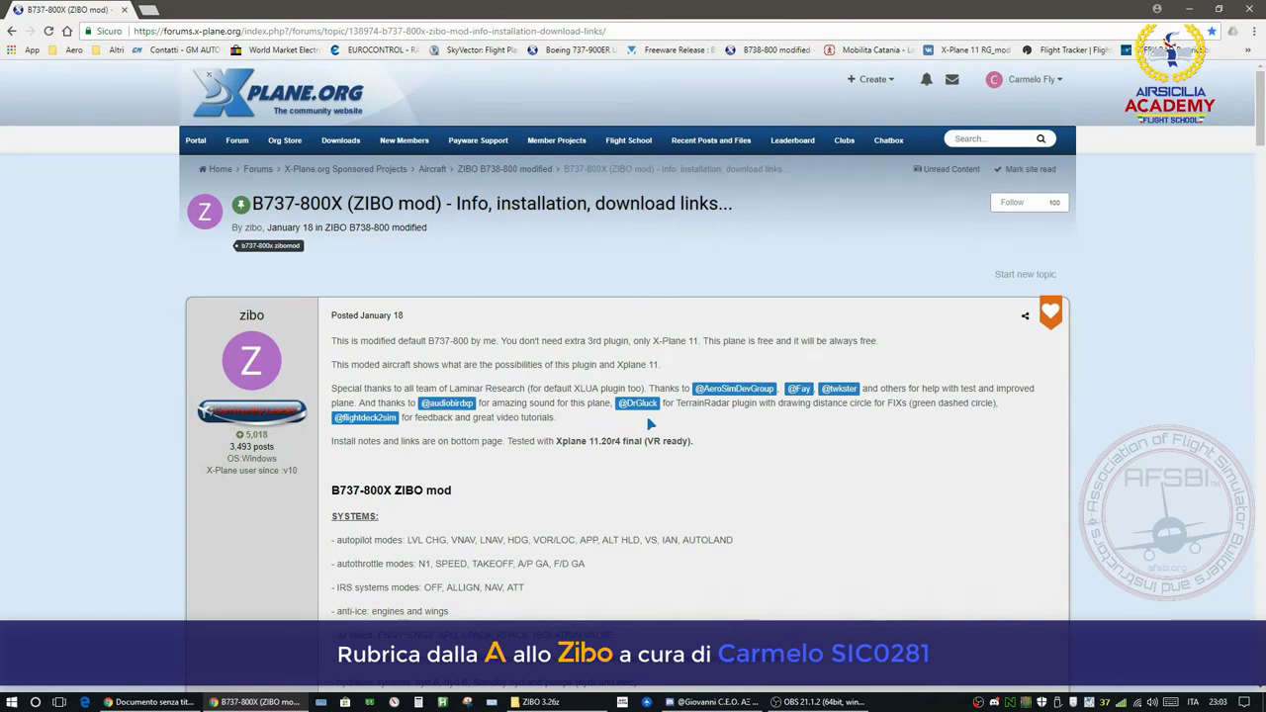
# - Review the mod's feature list in the forum post and highlight the version number 3.26z in the last release heading
pyautogui.scroll(-2, 650, 423)
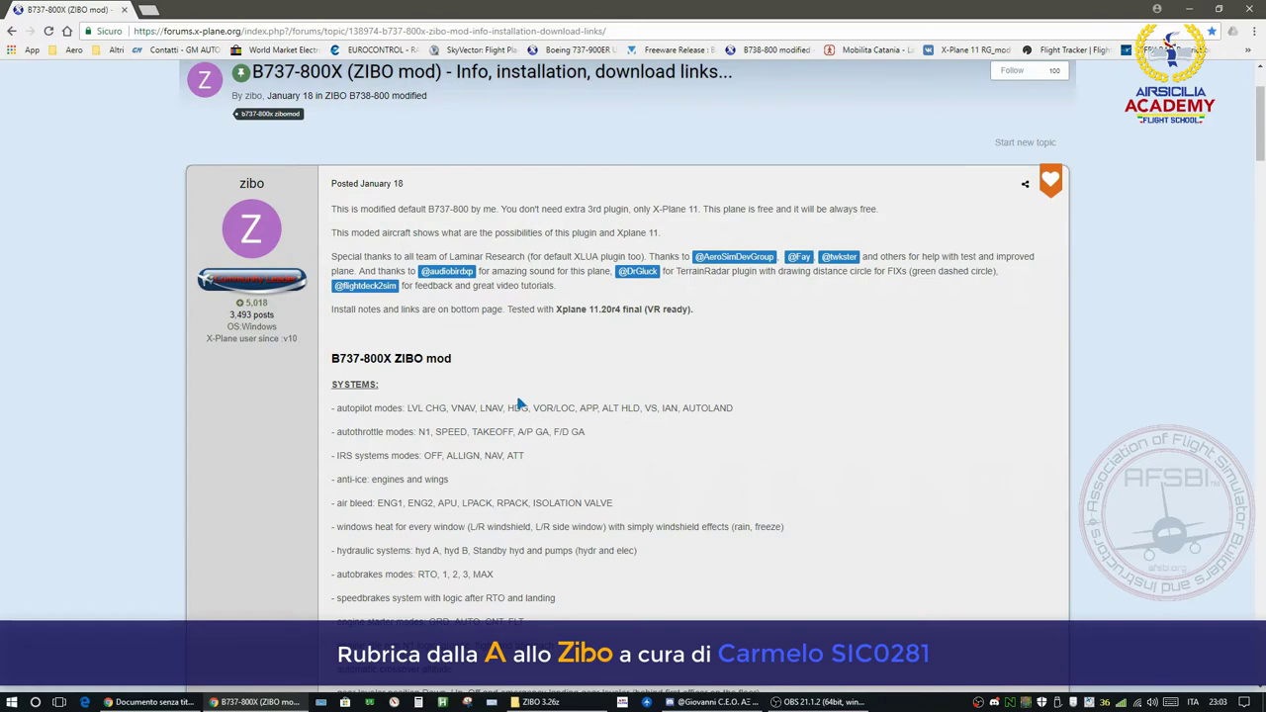
pyautogui.scroll(-5, 499, 415)
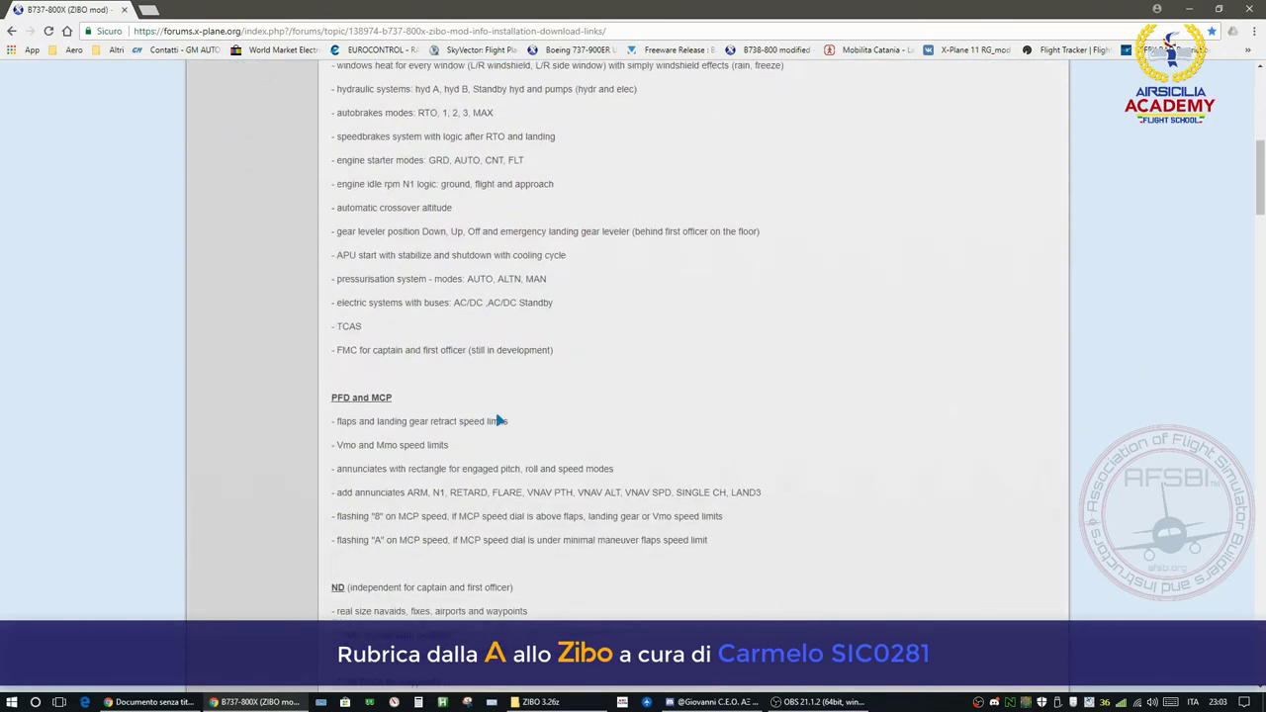
pyautogui.scroll(-6, 525, 421)
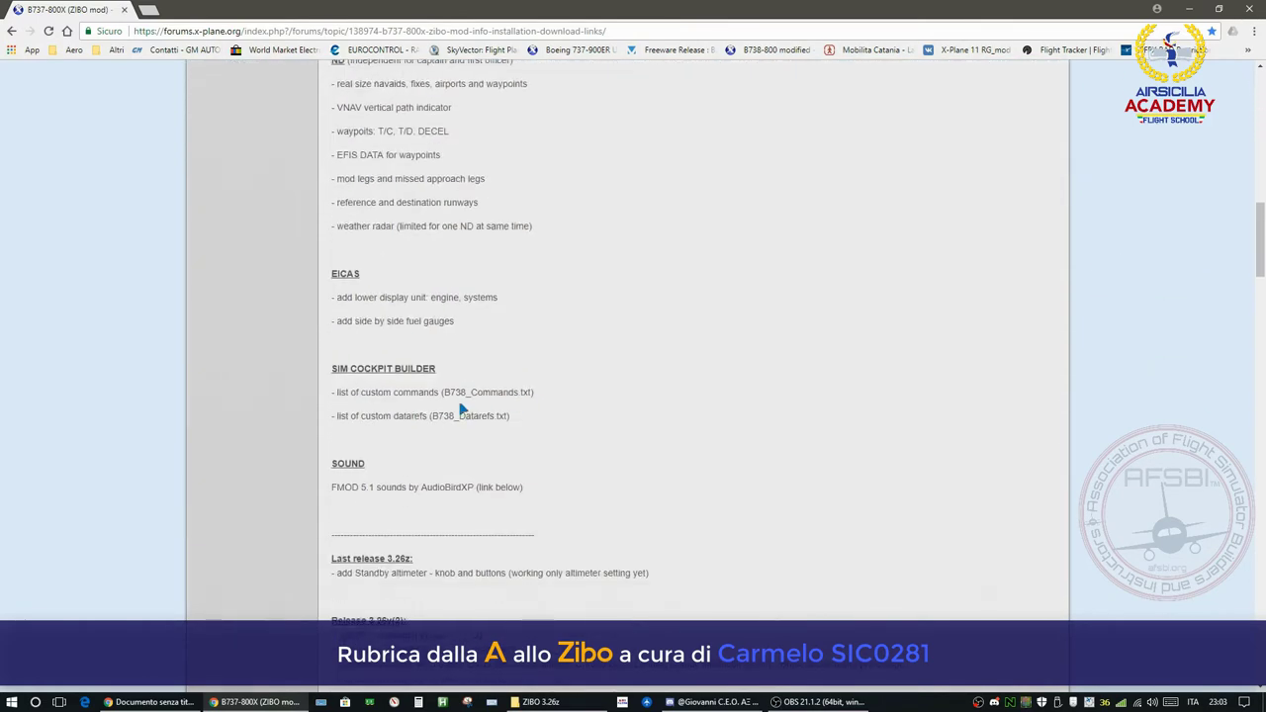
pyautogui.scroll(2, 508, 410)
pyautogui.scroll(-3, 511, 407)
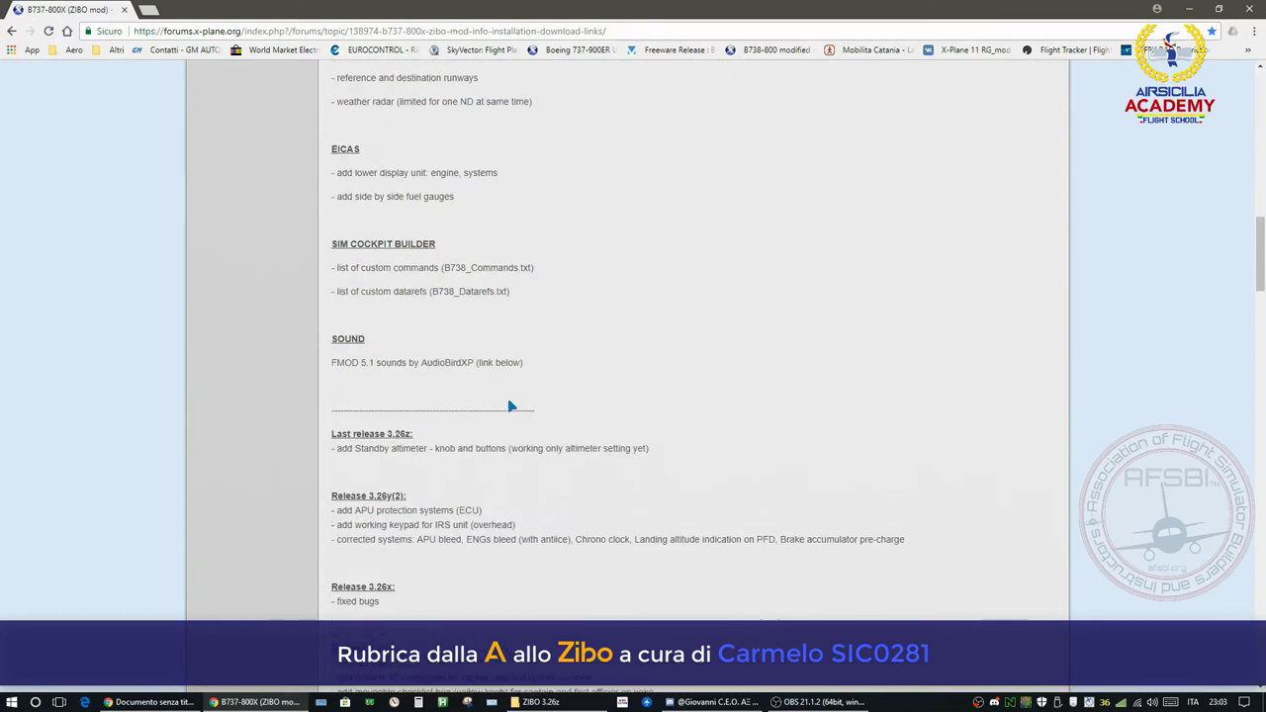
pyautogui.scroll(-2, 511, 407)
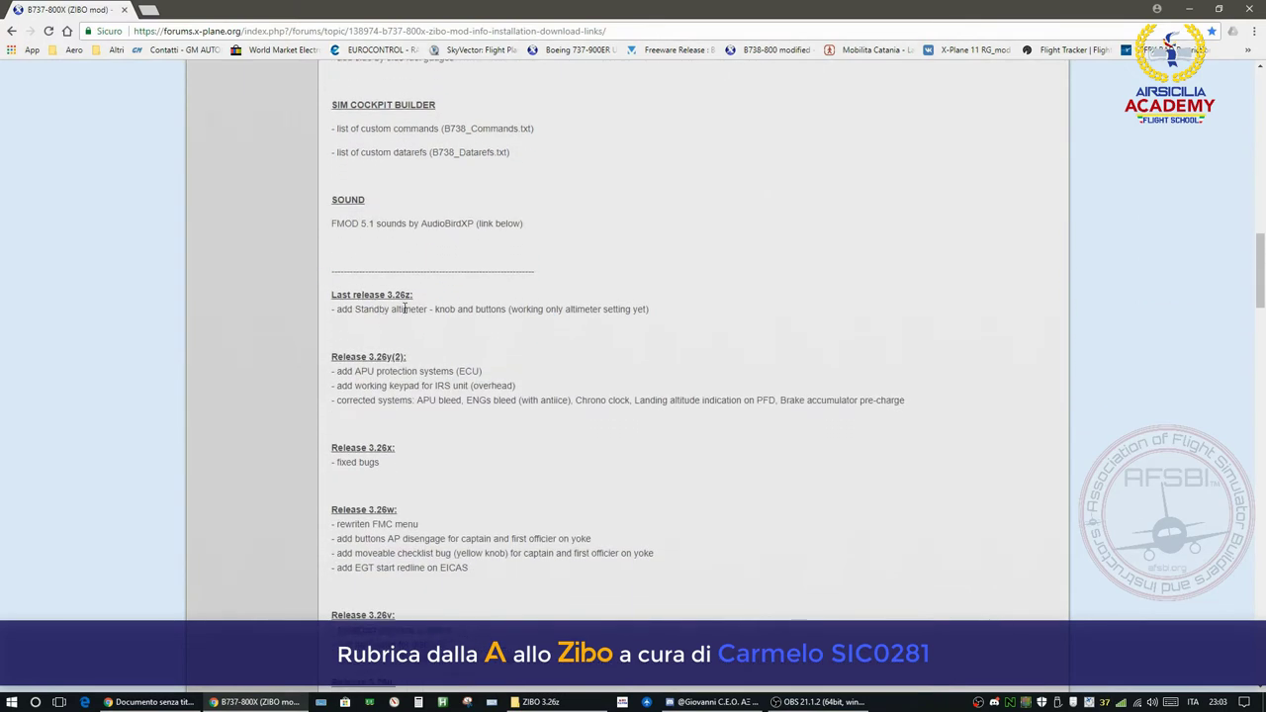
pyautogui.moveTo(388, 295); pyautogui.dragTo(423, 294)
# - Look past the release notes and installation instructions to the download links, and open the ZIBOmod B737-800X Google Drive folder
pyautogui.scroll(-4, 591, 451)
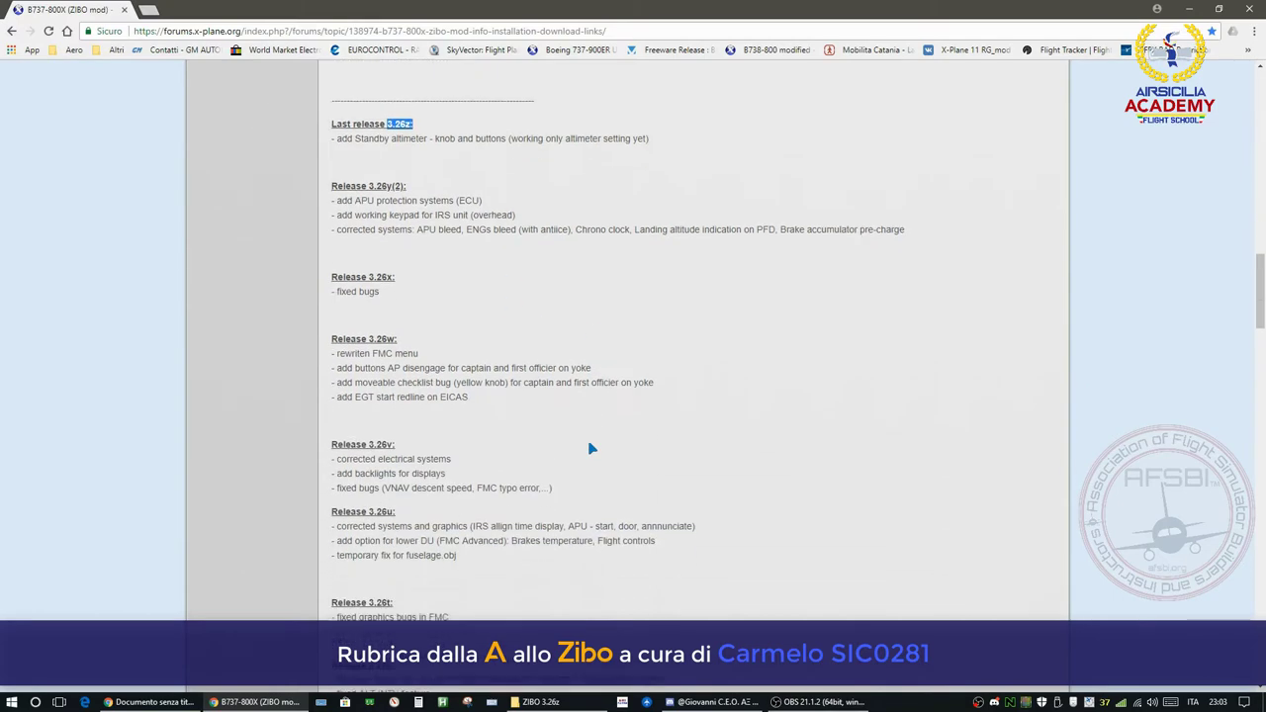
pyautogui.scroll(-2, 589, 449)
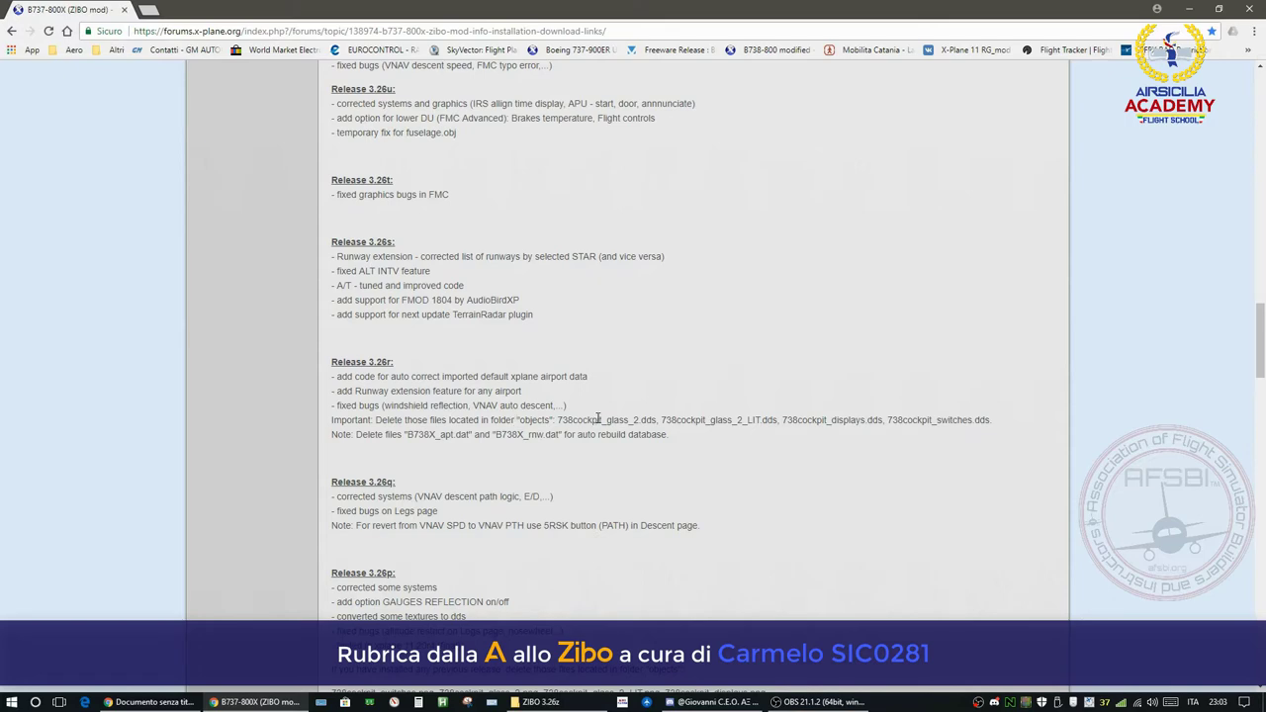
pyautogui.scroll(-15, 564, 424)
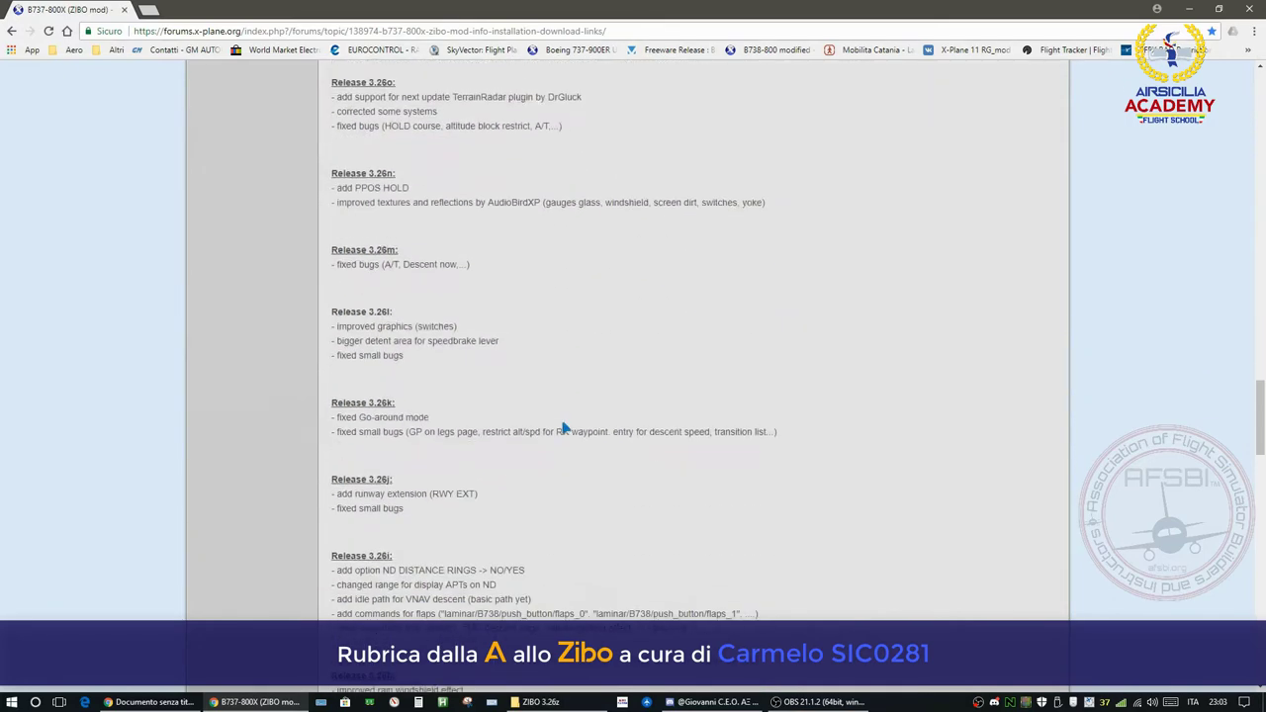
pyautogui.scroll(-6, 566, 427)
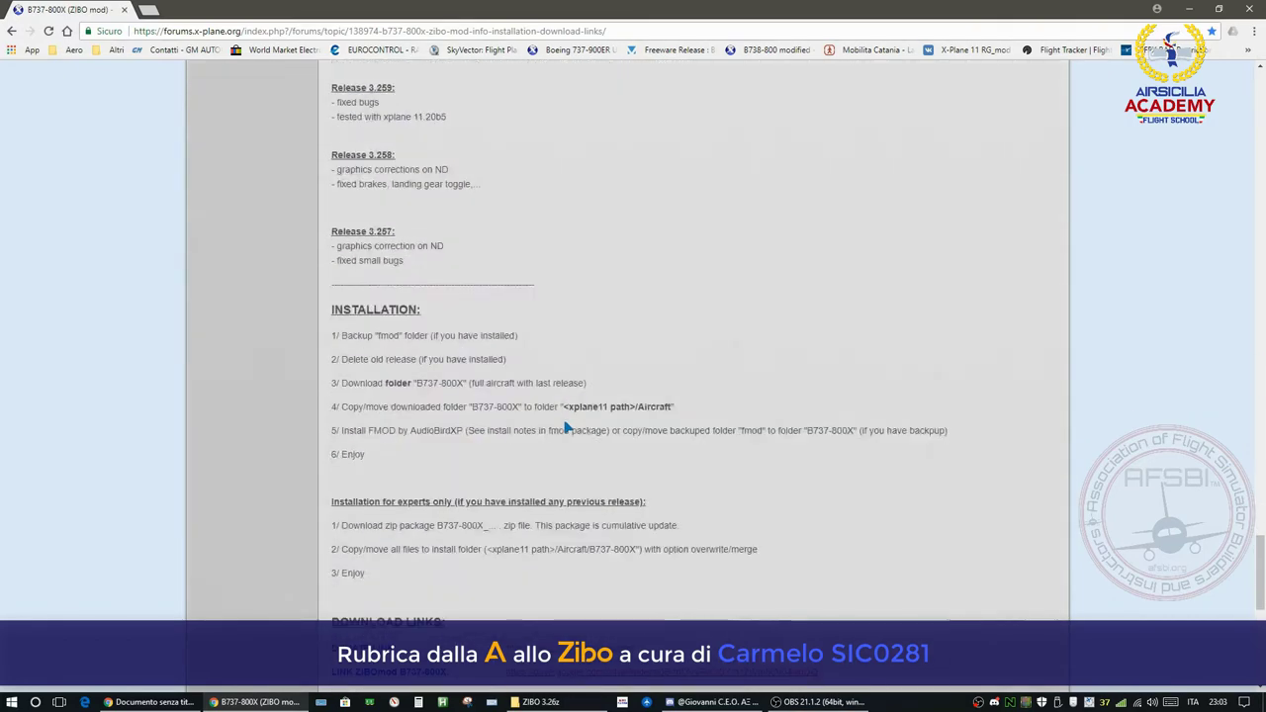
pyautogui.scroll(-2, 601, 423)
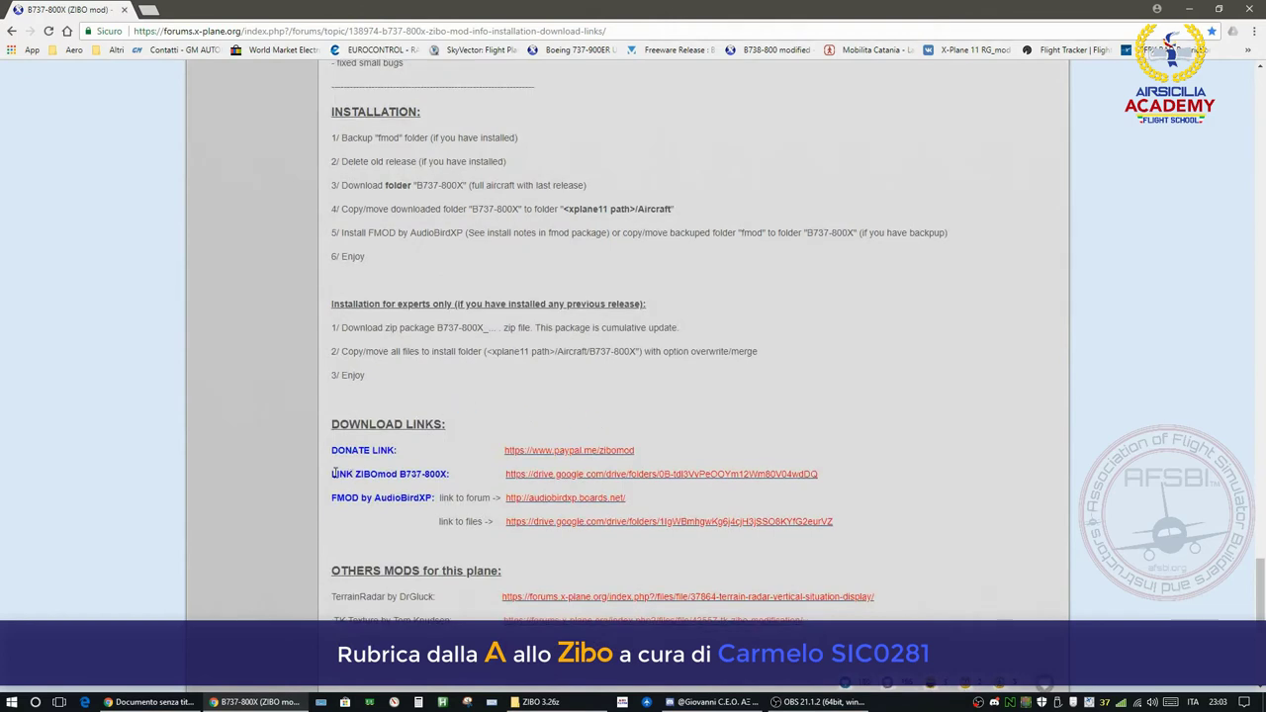
pyautogui.click(594, 475)
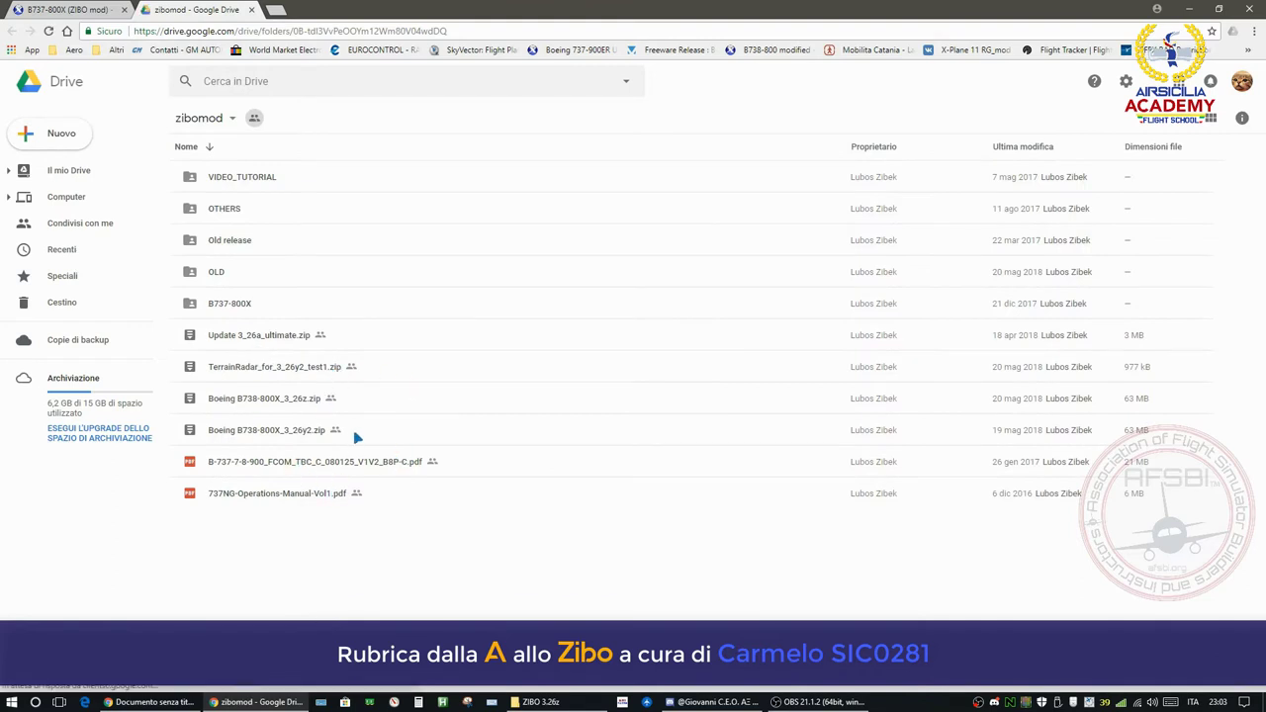
# - Show the available file actions for Boeing B738-800X_3_26z.zip, dismiss them, and close the Drive folder
pyautogui.click(306, 402)
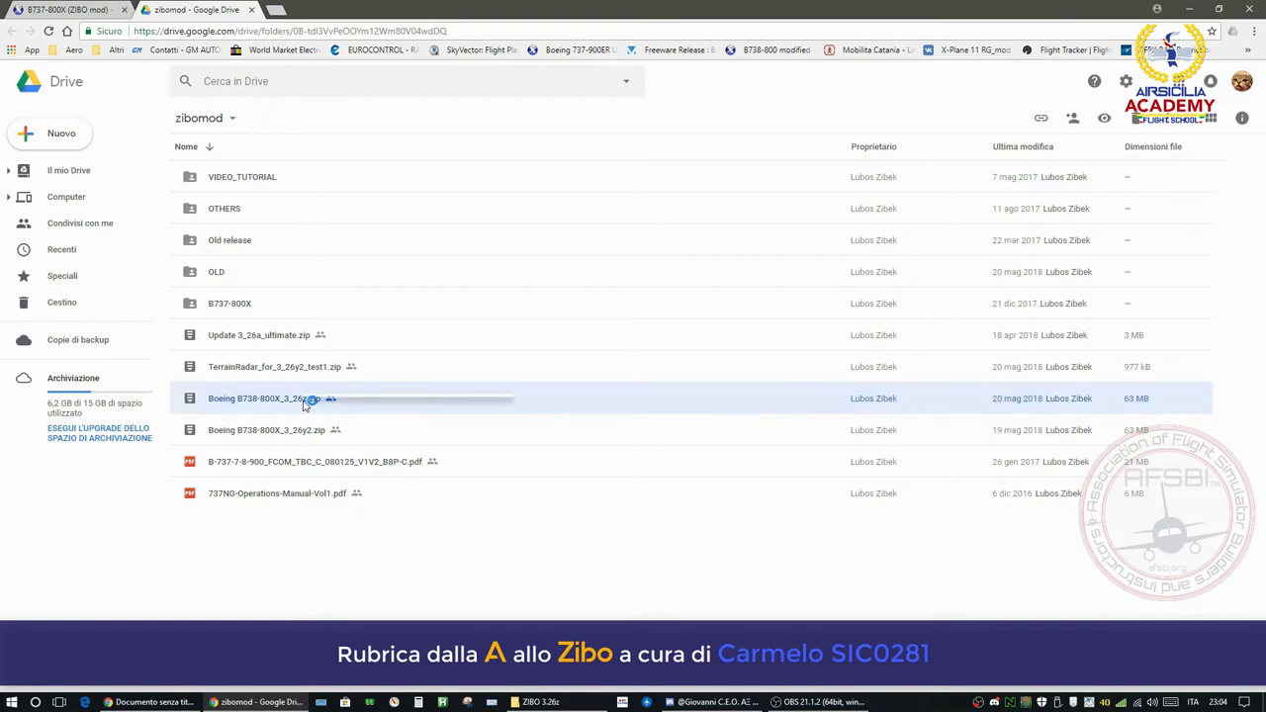
pyautogui.rightClick(305, 402)
pyautogui.moveTo(341, 441)
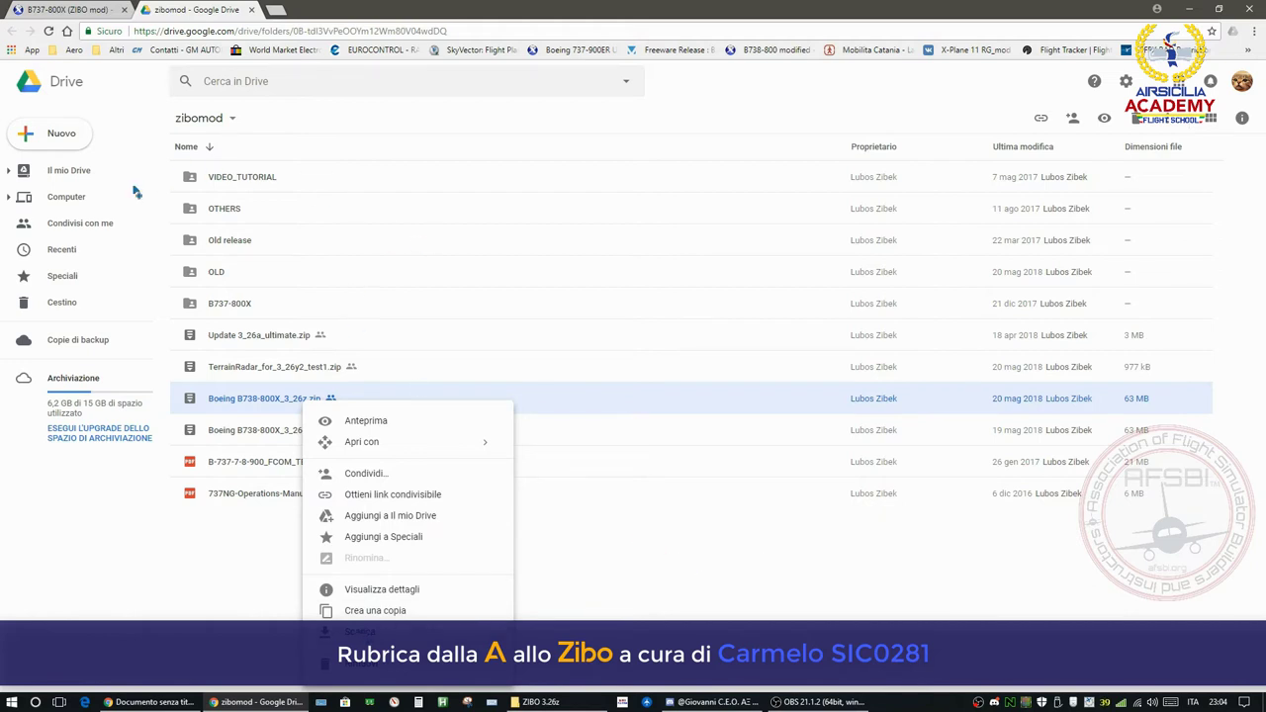
pyautogui.click(181, 557)
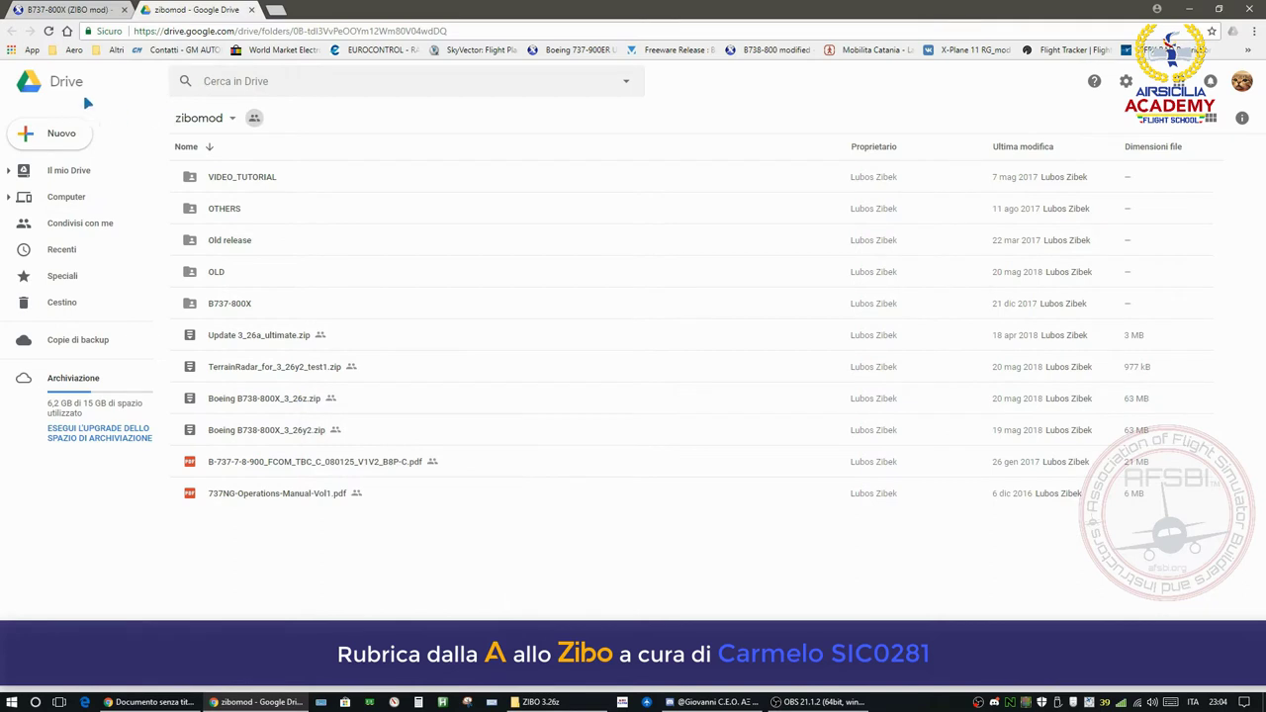
pyautogui.middleClick(155, 19)
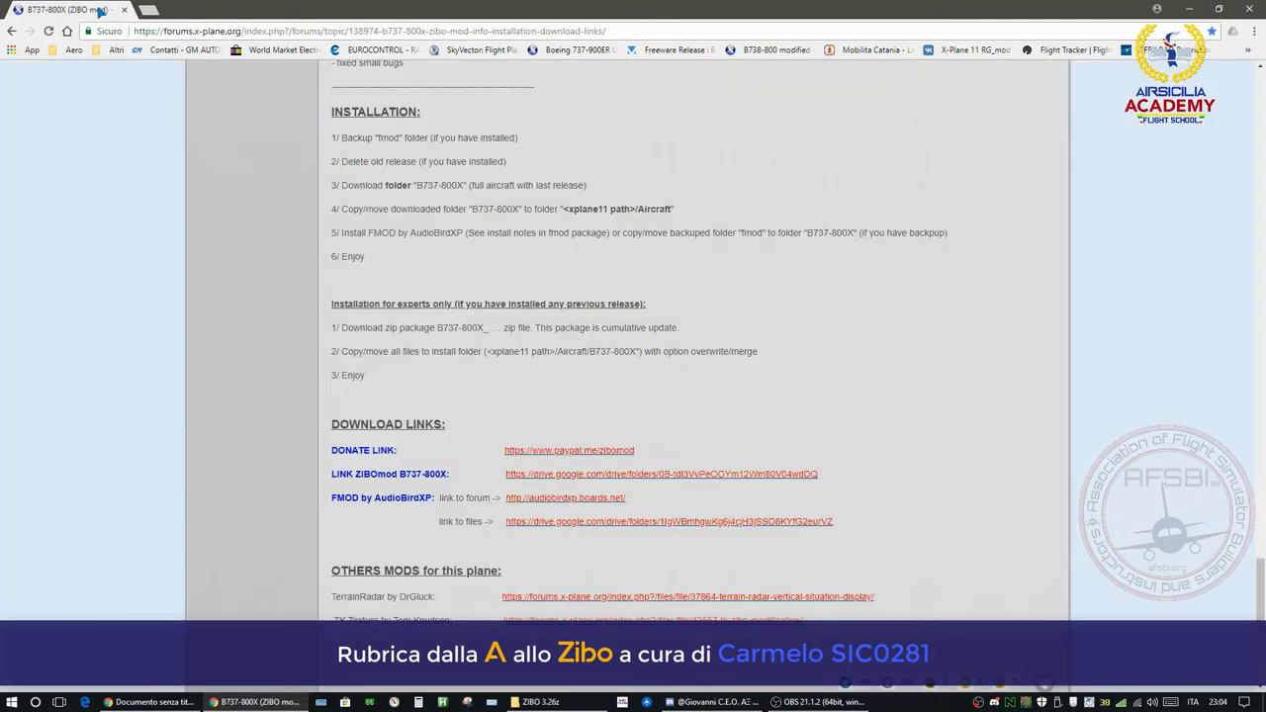
# - Open the AudioBirdXP forum from the FMOD download link, check its board list, and close it again
pyautogui.scroll(-2, 413, 433)
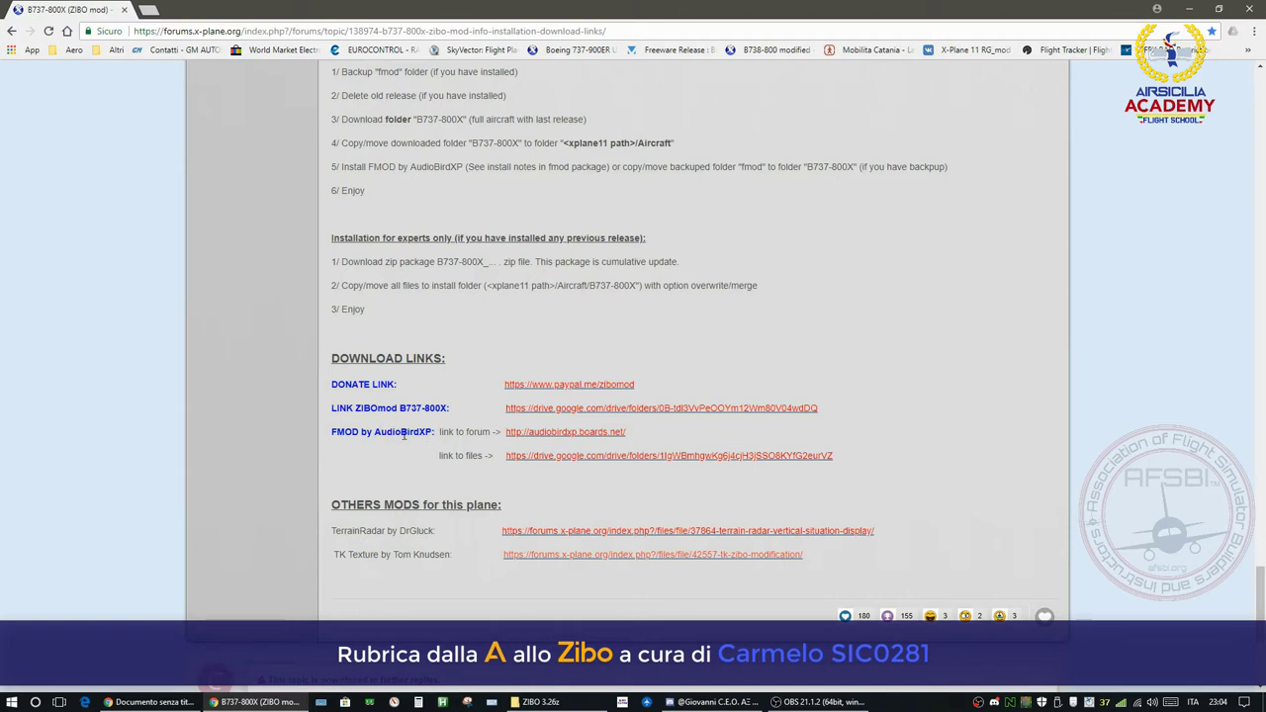
pyautogui.click(560, 435)
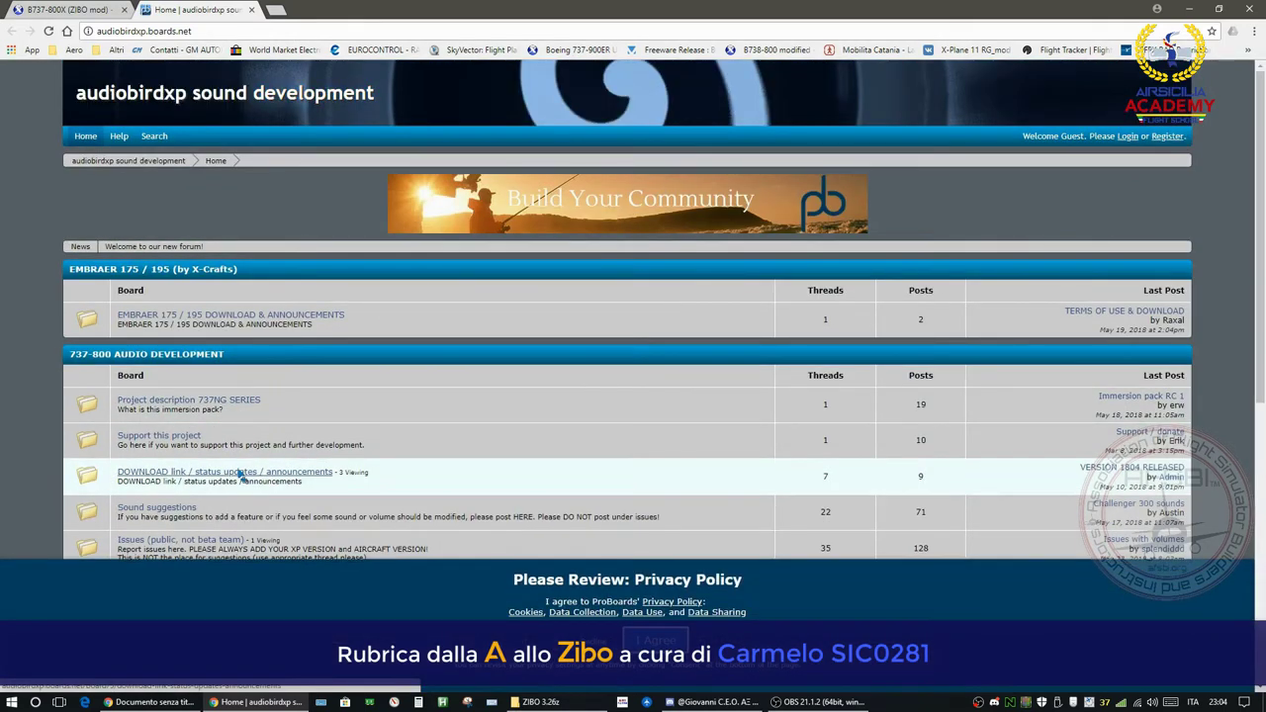
pyautogui.click(253, 10)
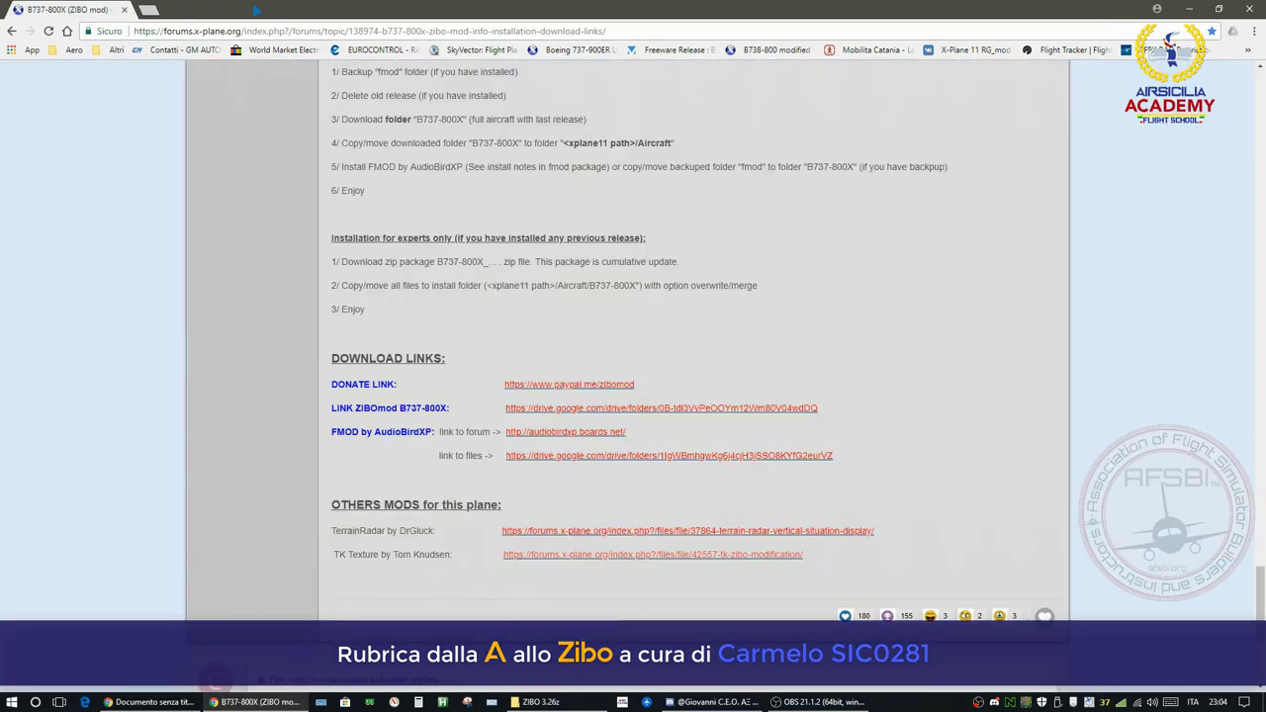
# - Switch to the ZIBO 3.26z folder and select Boeing B738-800X_3_26z.zip, followed by AXP IMMERSION PACK V 1804 05-10-2018.zip
pyautogui.click(541, 701)
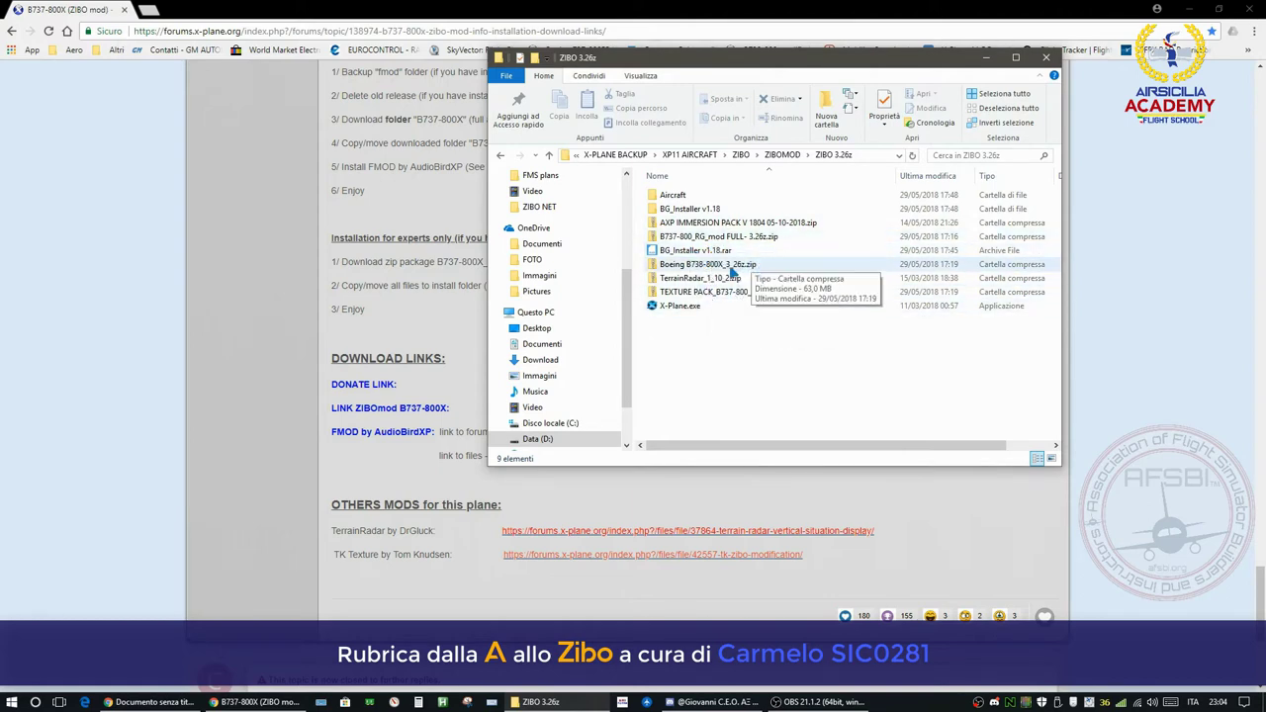
pyautogui.click(730, 265)
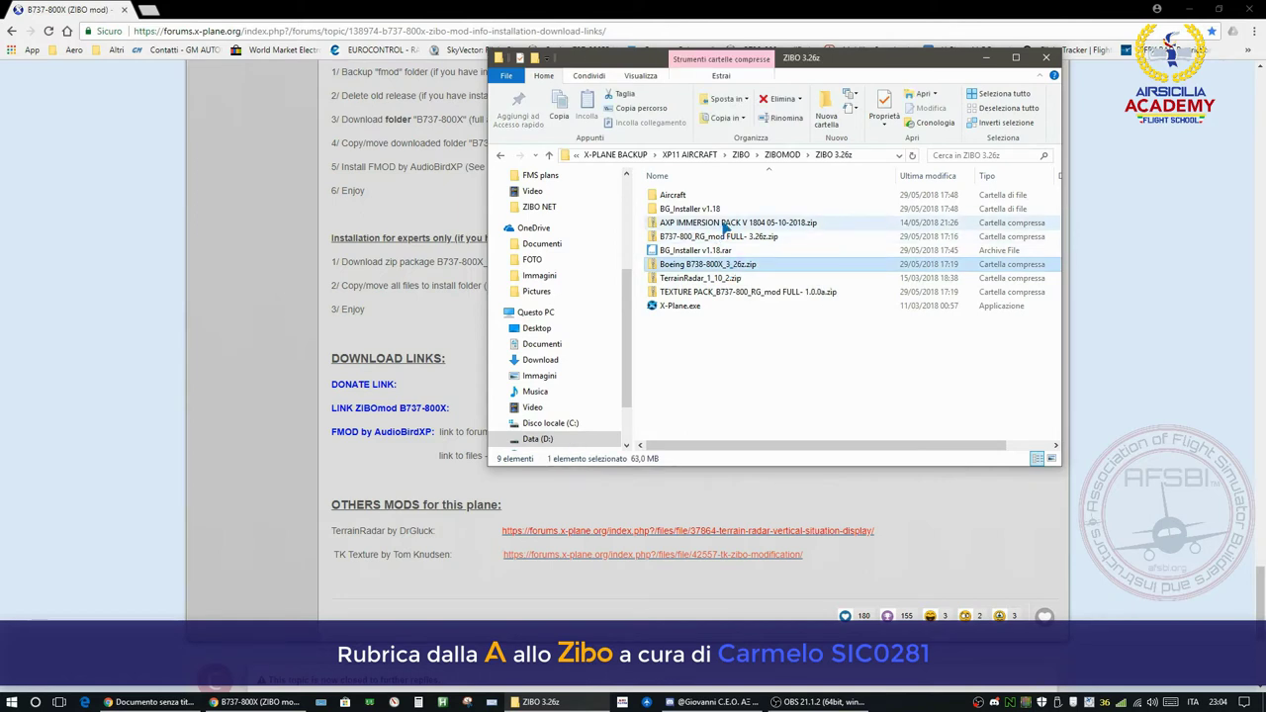
pyautogui.click(729, 227)
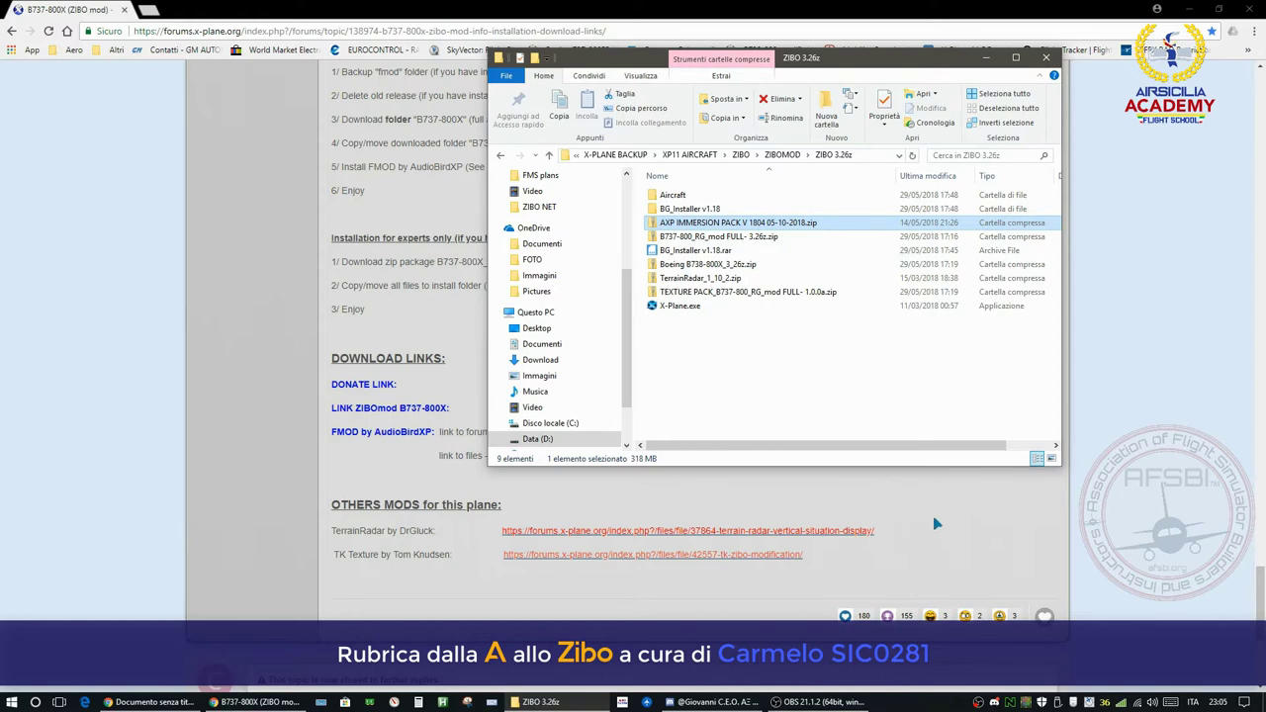
# - Return to the forum post and highlight the TerrainRadar author's name under "OTHERS MODS for this plane"
pyautogui.click(895, 512)
pyautogui.scroll(-1, 419, 459)
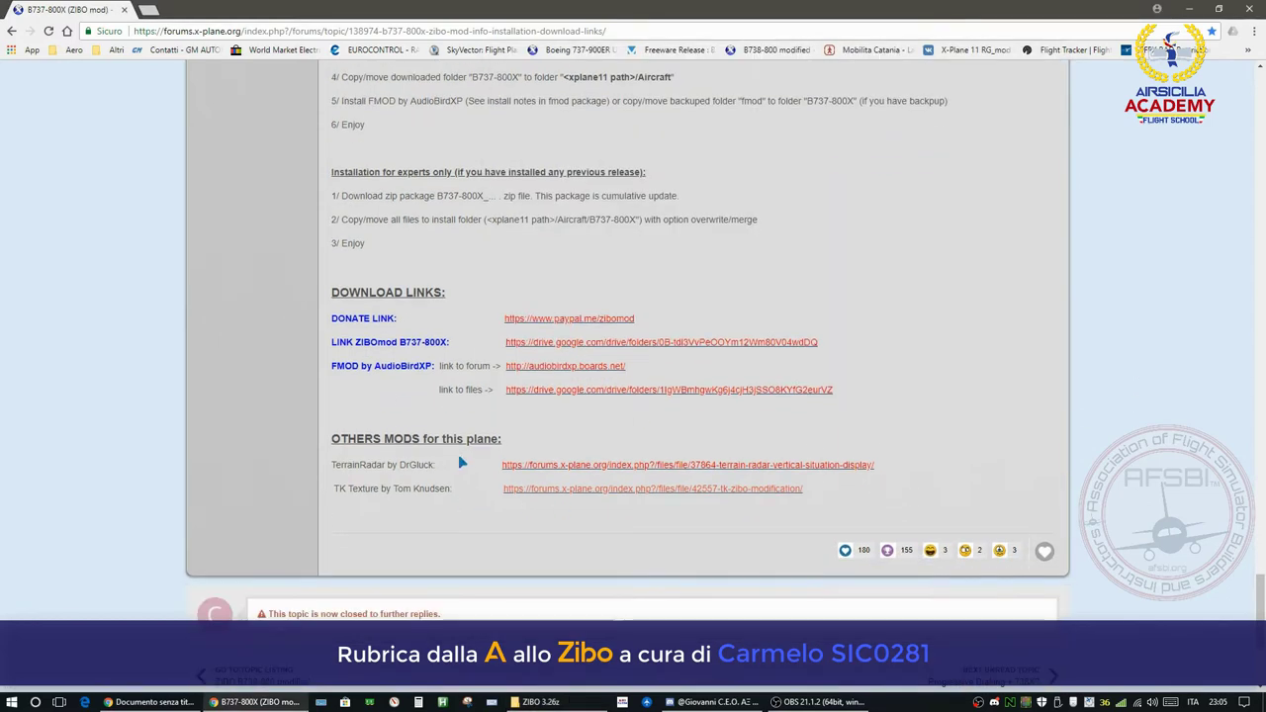
pyautogui.scroll(-1, 433, 461)
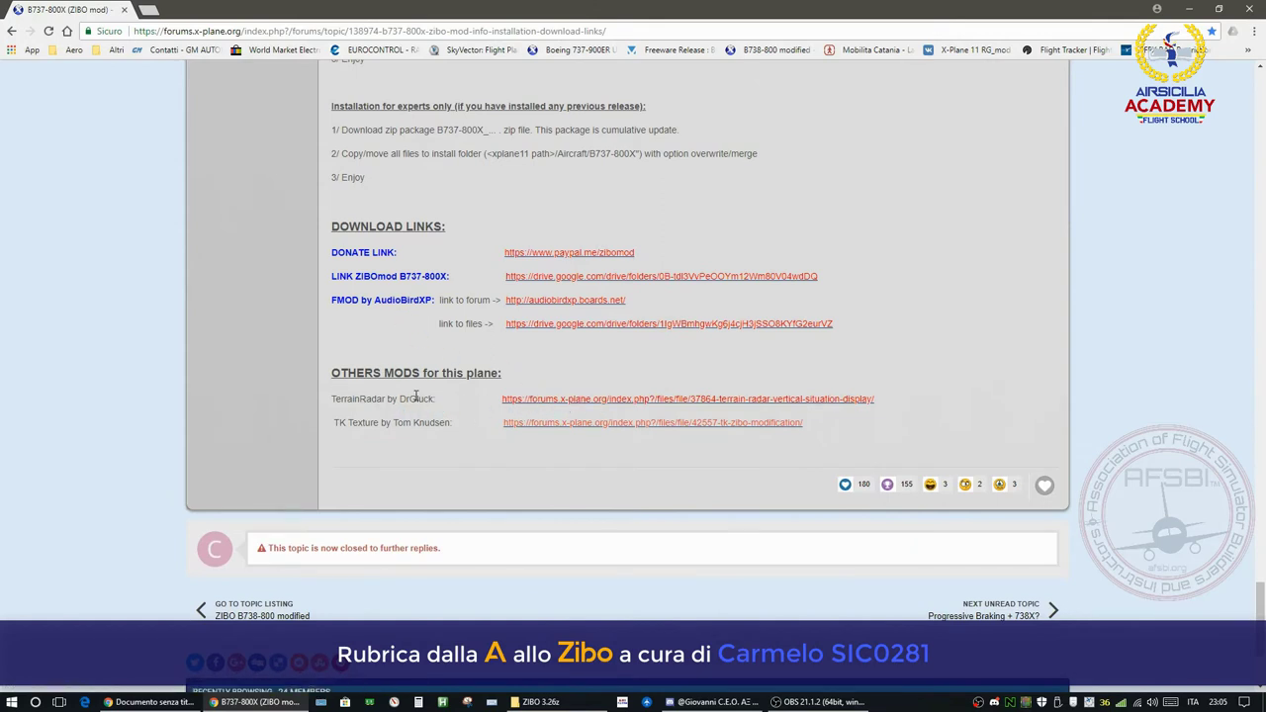
pyautogui.moveTo(397, 400); pyautogui.dragTo(437, 399)
# - In the ZIBO 3.26z folder, select TerrainRadar_1_10_2.zip, BG_Installer v1.18.rar and the BG_Installer v1.18 folder one after another
pyautogui.click(535, 701)
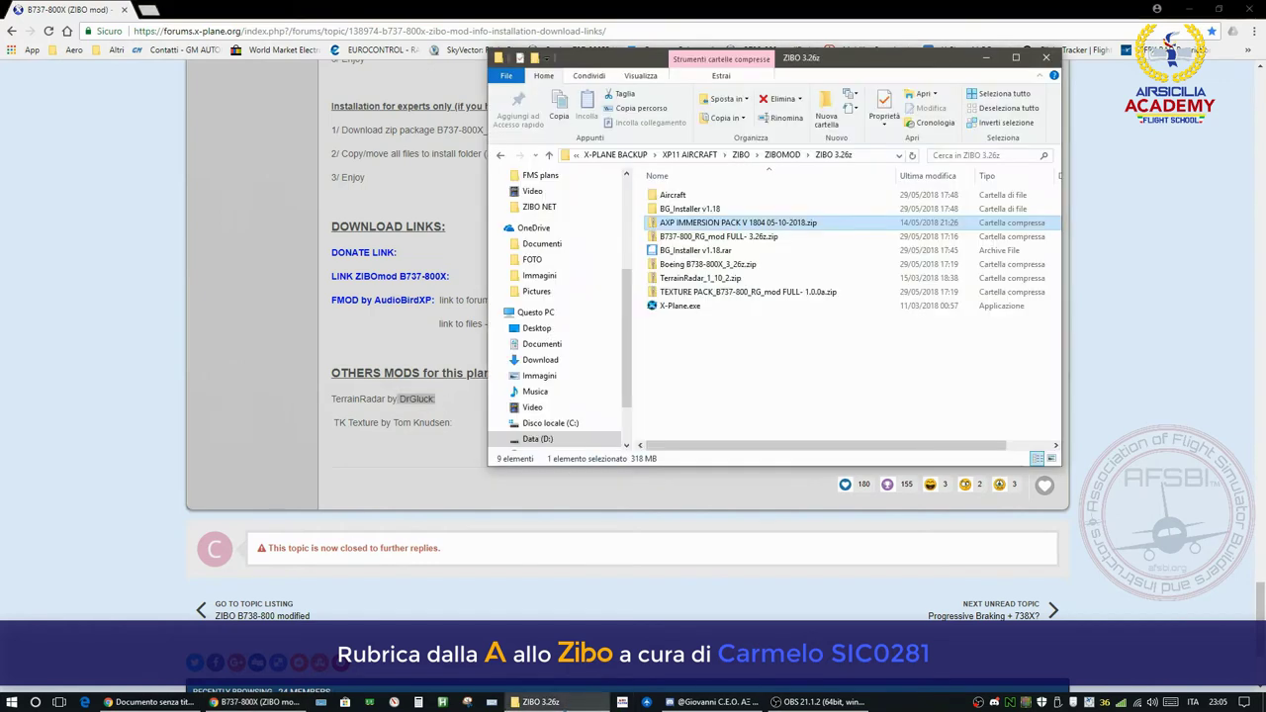
pyautogui.click(687, 280)
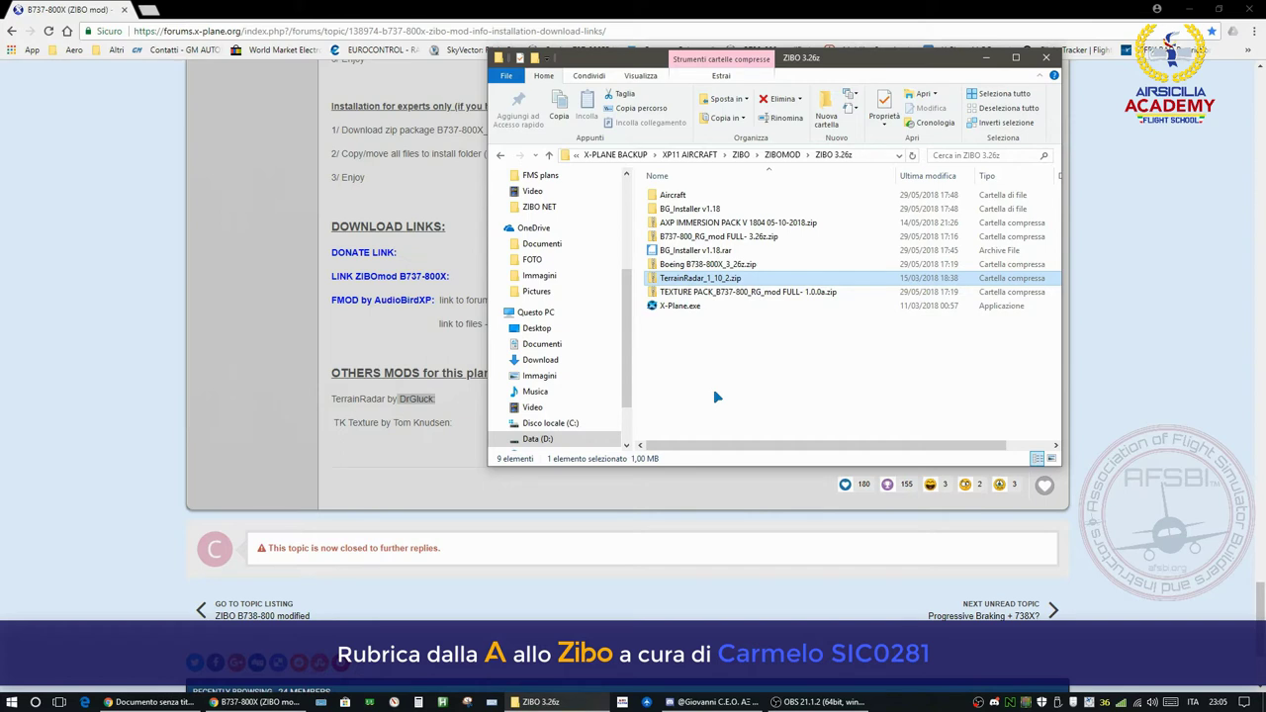
pyautogui.click(706, 254)
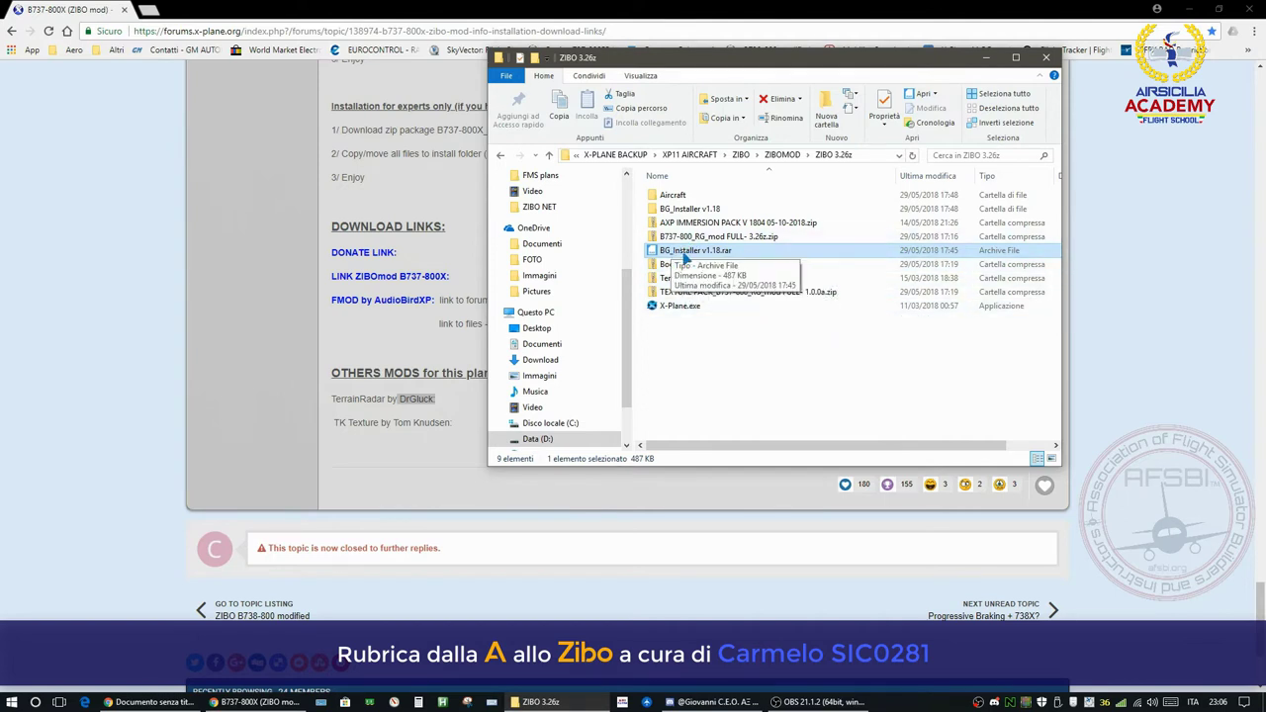
pyautogui.click(693, 211)
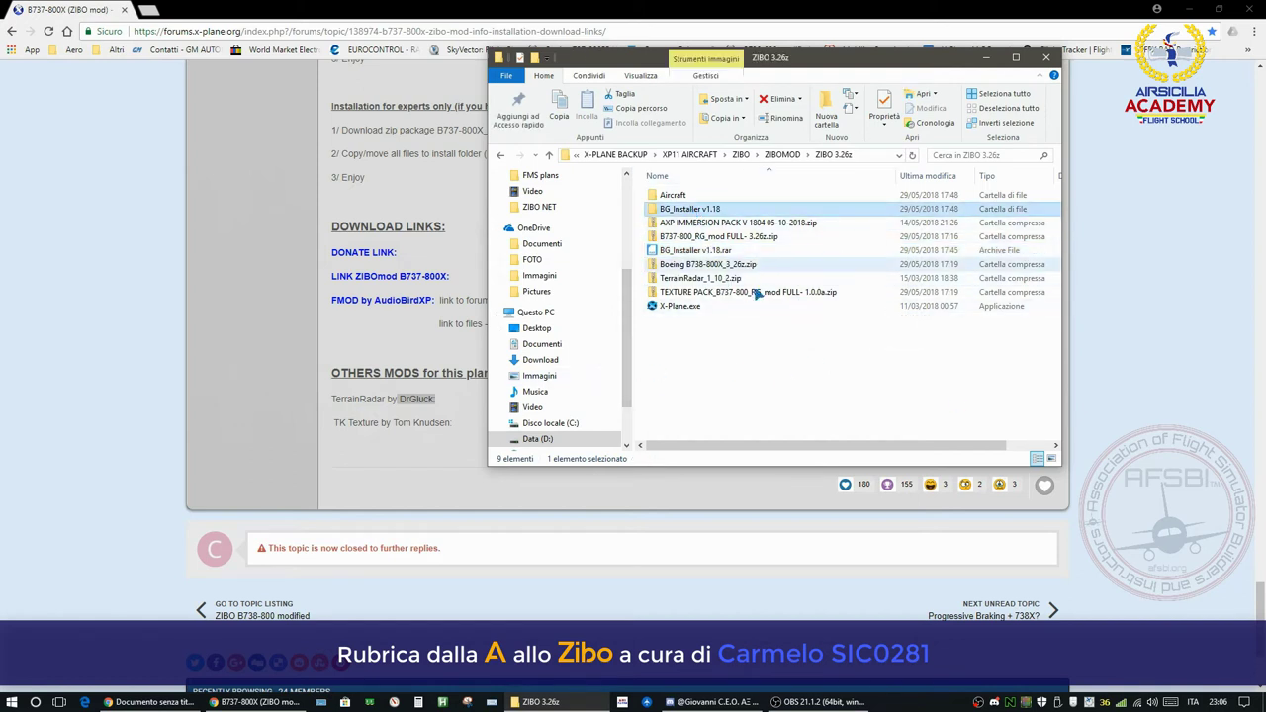
pyautogui.click(771, 361)
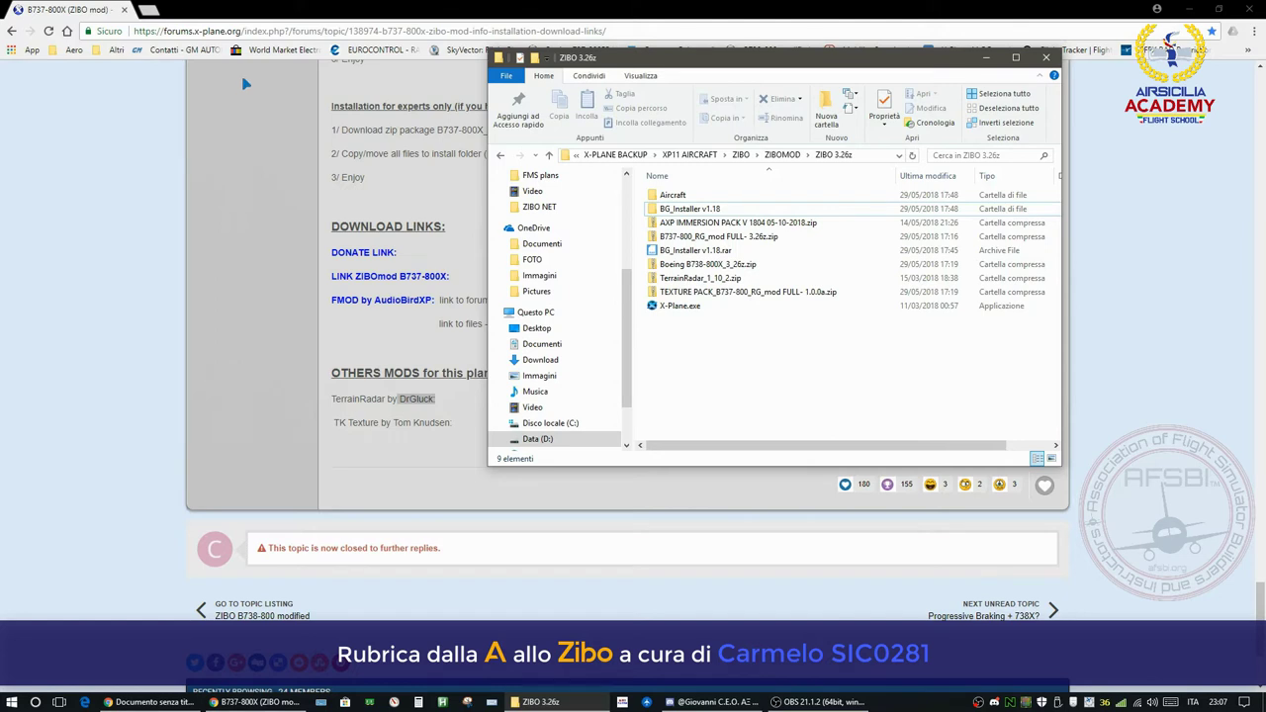
pyautogui.click(148, 10)
pyautogui.click(446, 249)
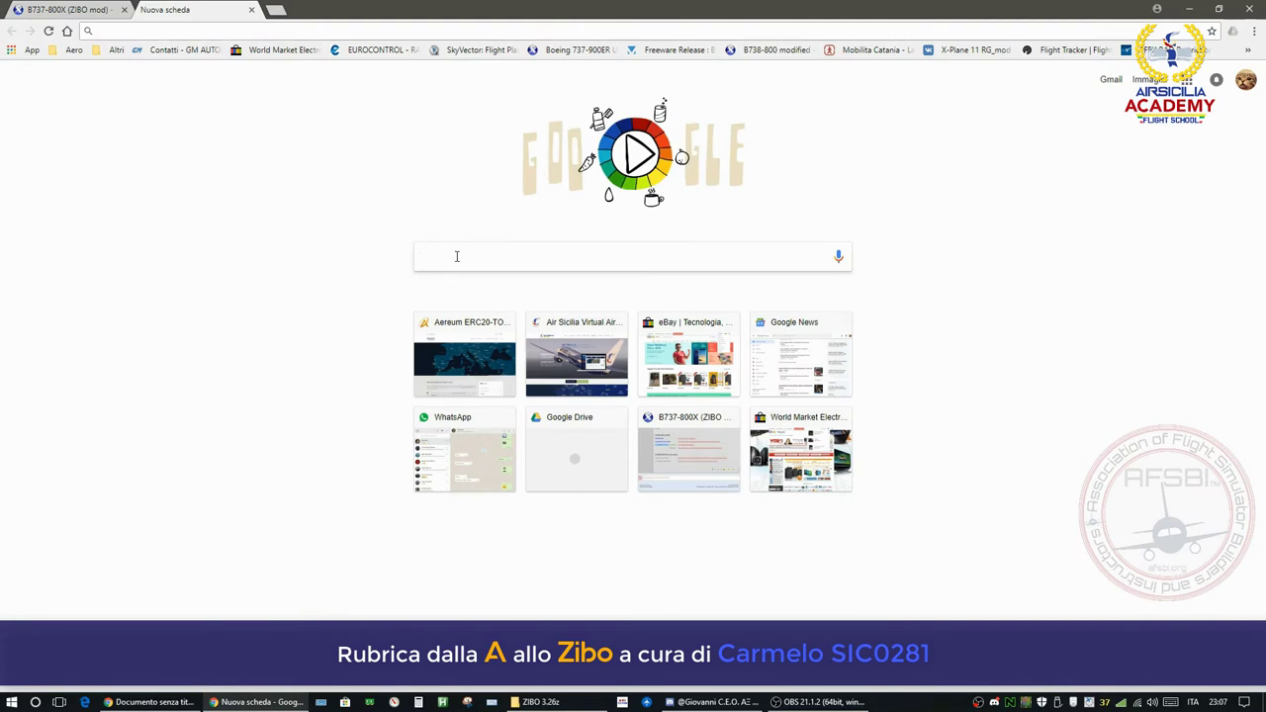
pyautogui.write('http')
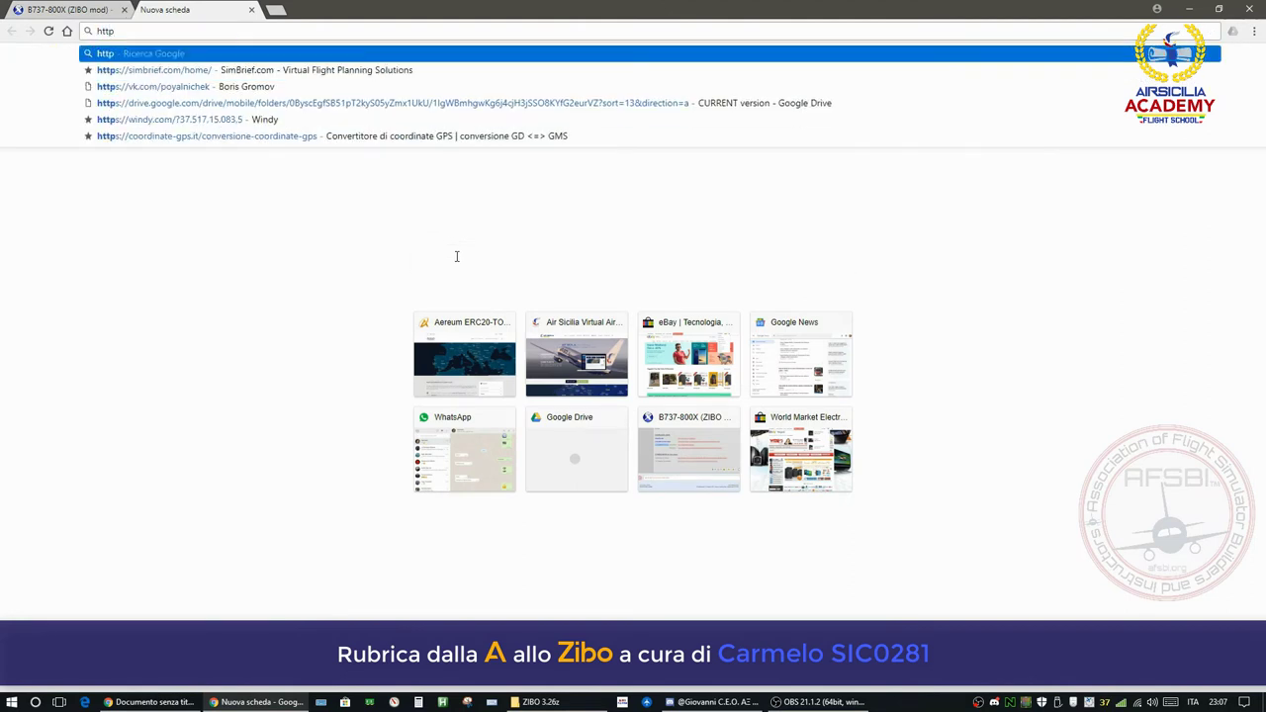
pyautogui.write('://')
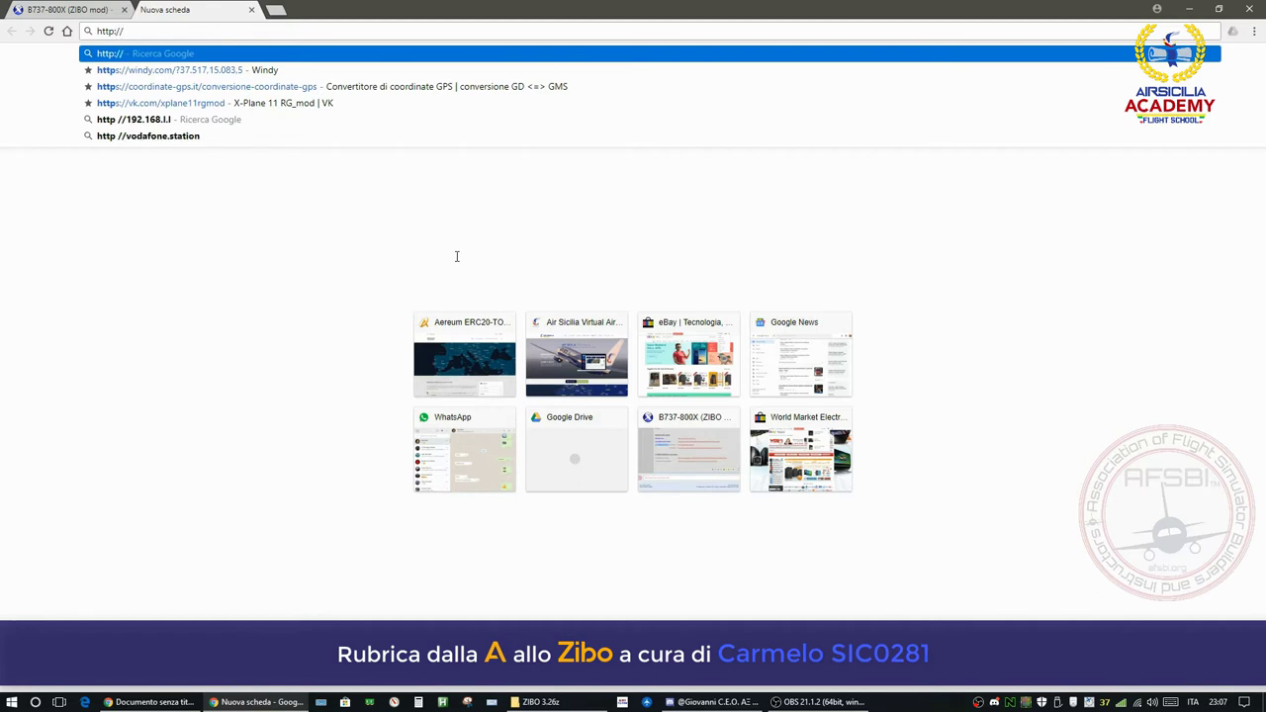
pyautogui.write('vk')
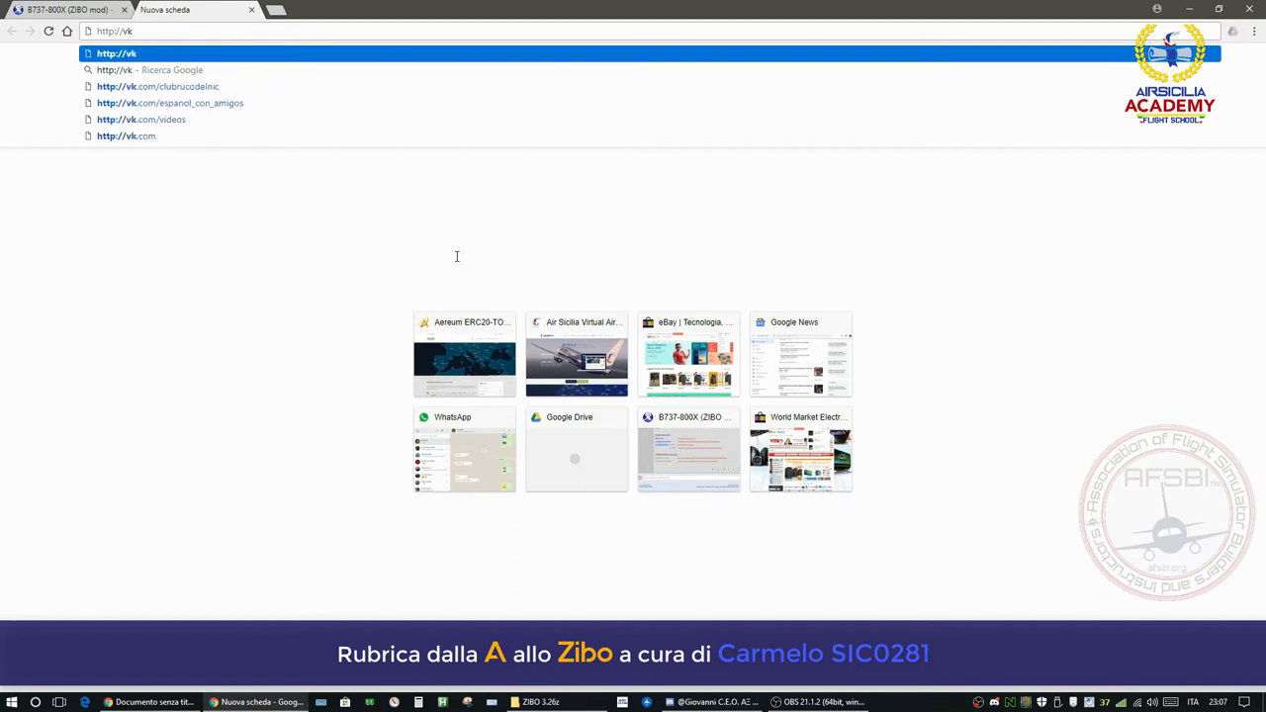
pyautogui.write('.com')
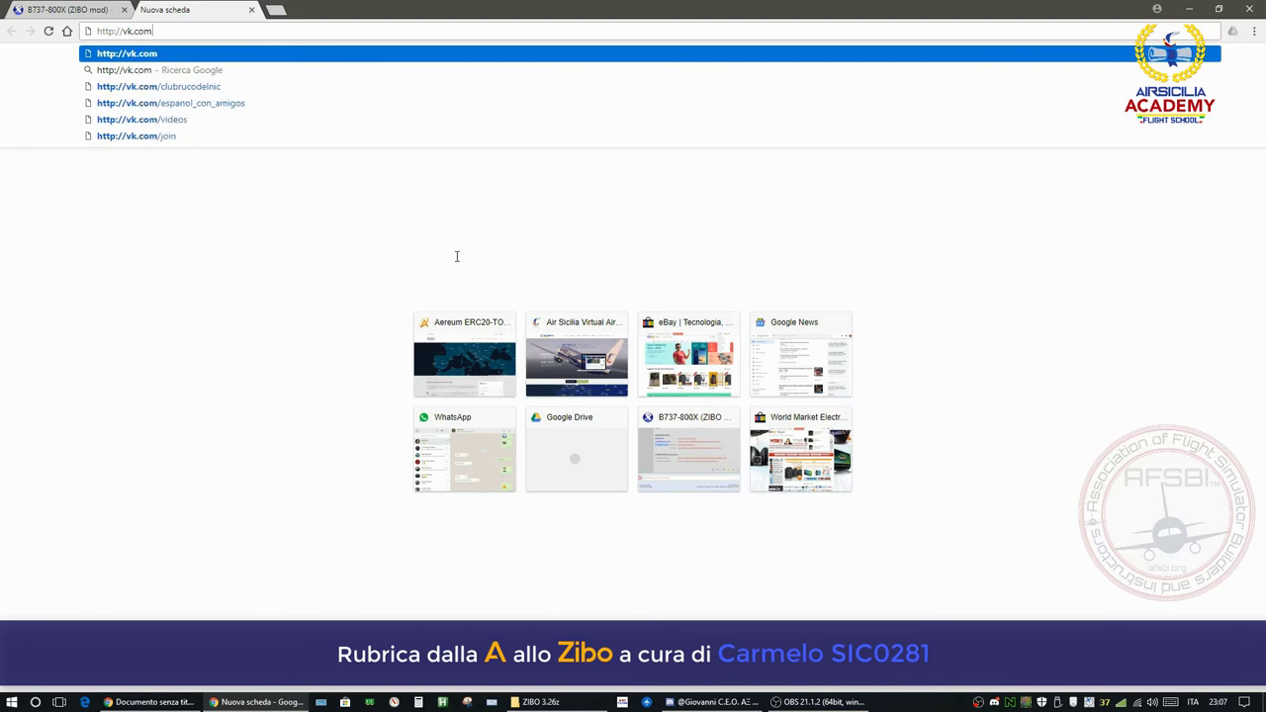
pyautogui.write('/xplane')
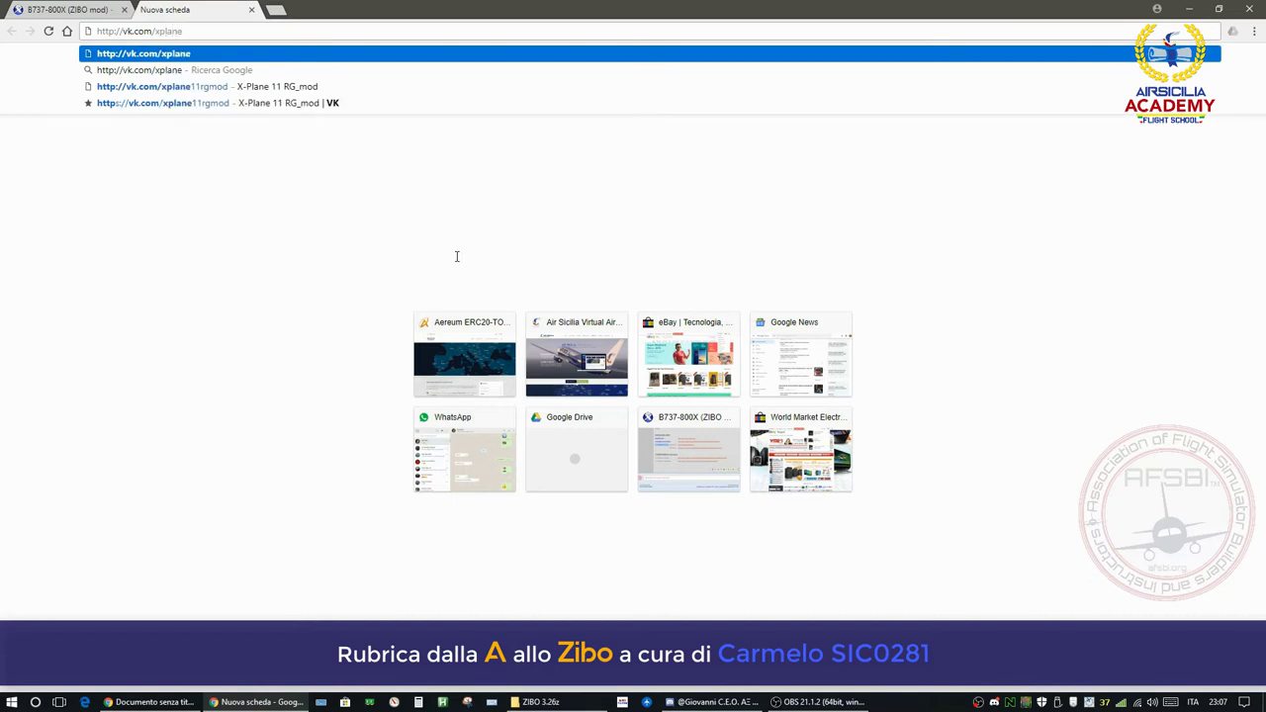
pyautogui.write('11rgmod')
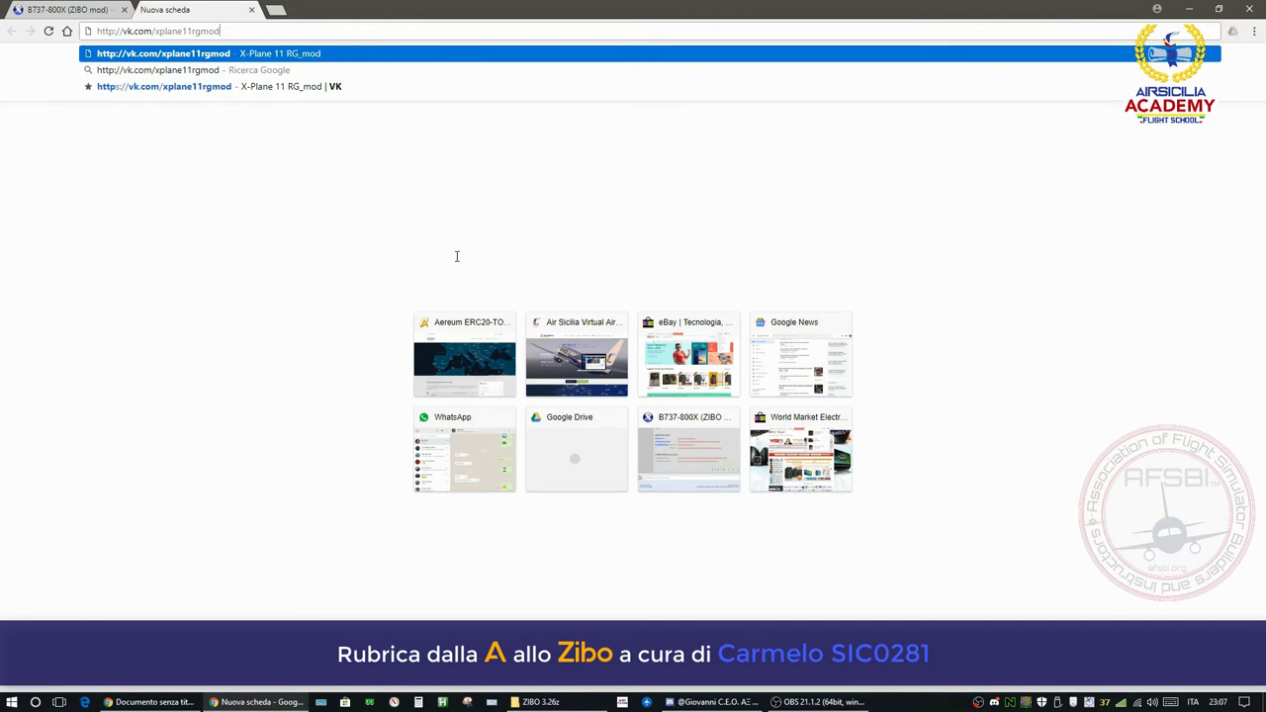
pyautogui.press('Return')
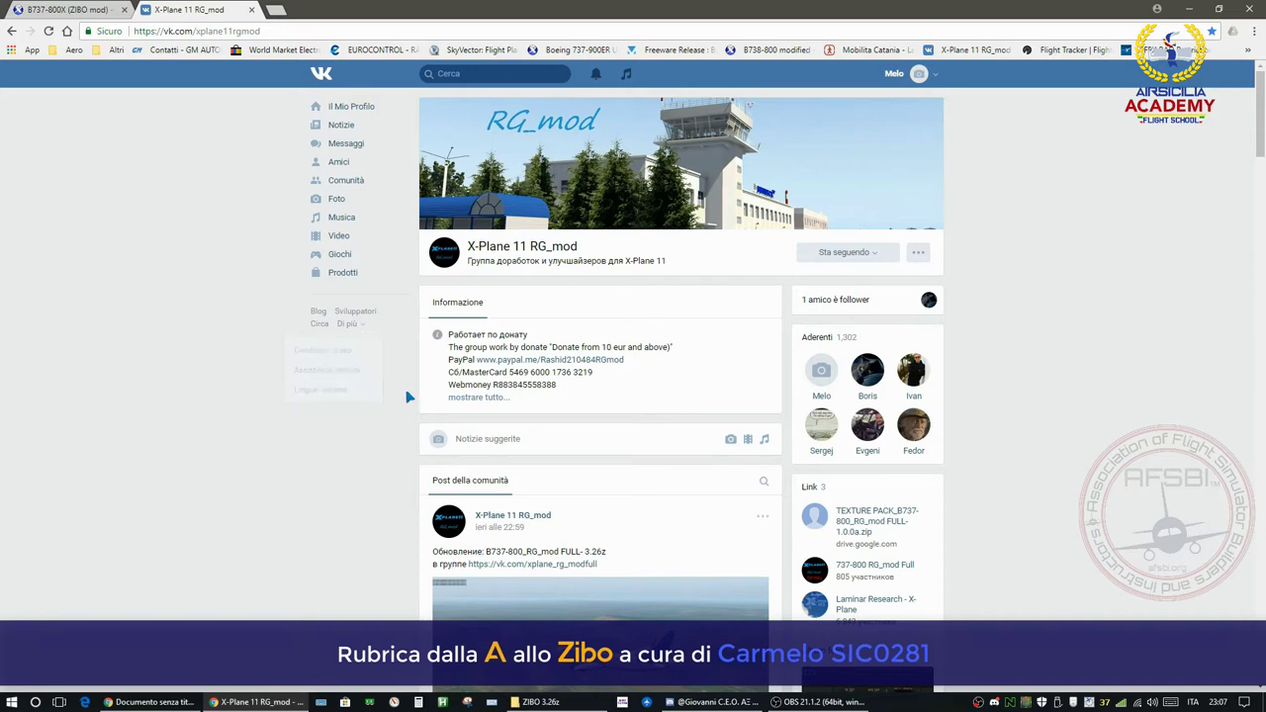
# - Translate the X-Plane 11 RG_mod page into Italian and find the community post about the B737-800_RG_mod FULL- 3.26z update
pyautogui.rightClick(372, 403)
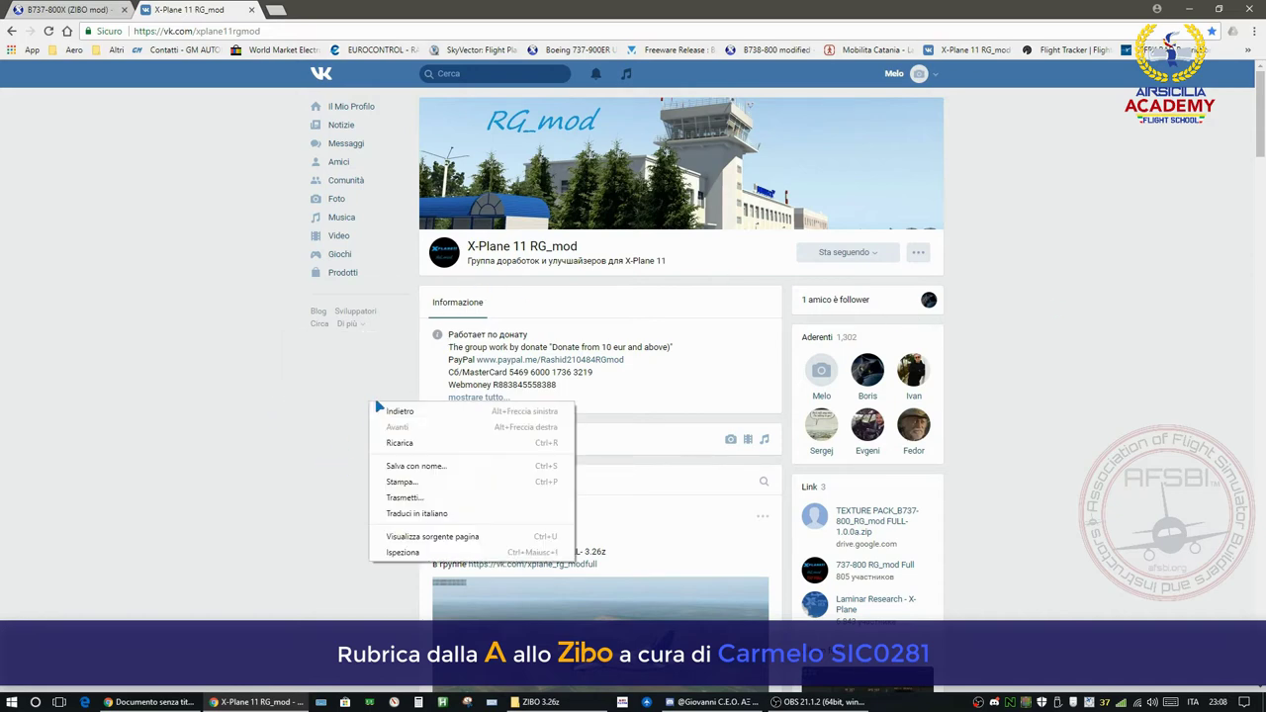
pyautogui.click(419, 512)
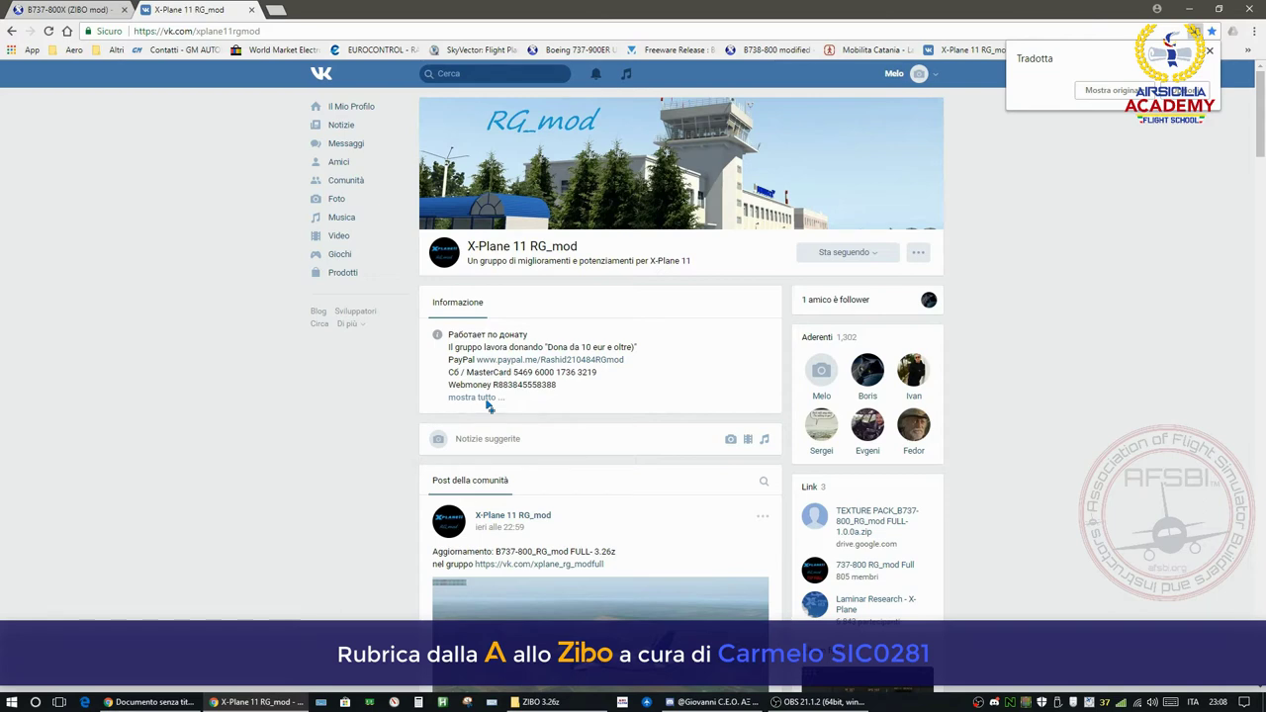
pyautogui.scroll(-1, 594, 423)
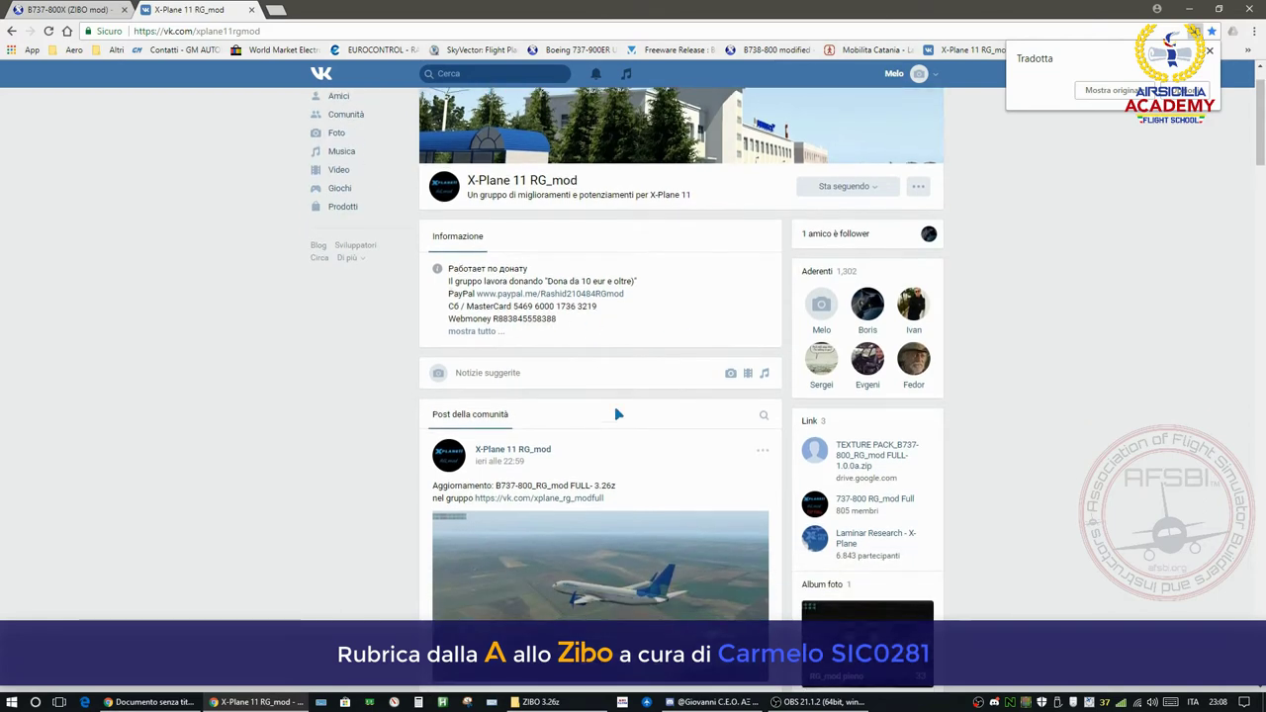
pyautogui.scroll(-1, 565, 379)
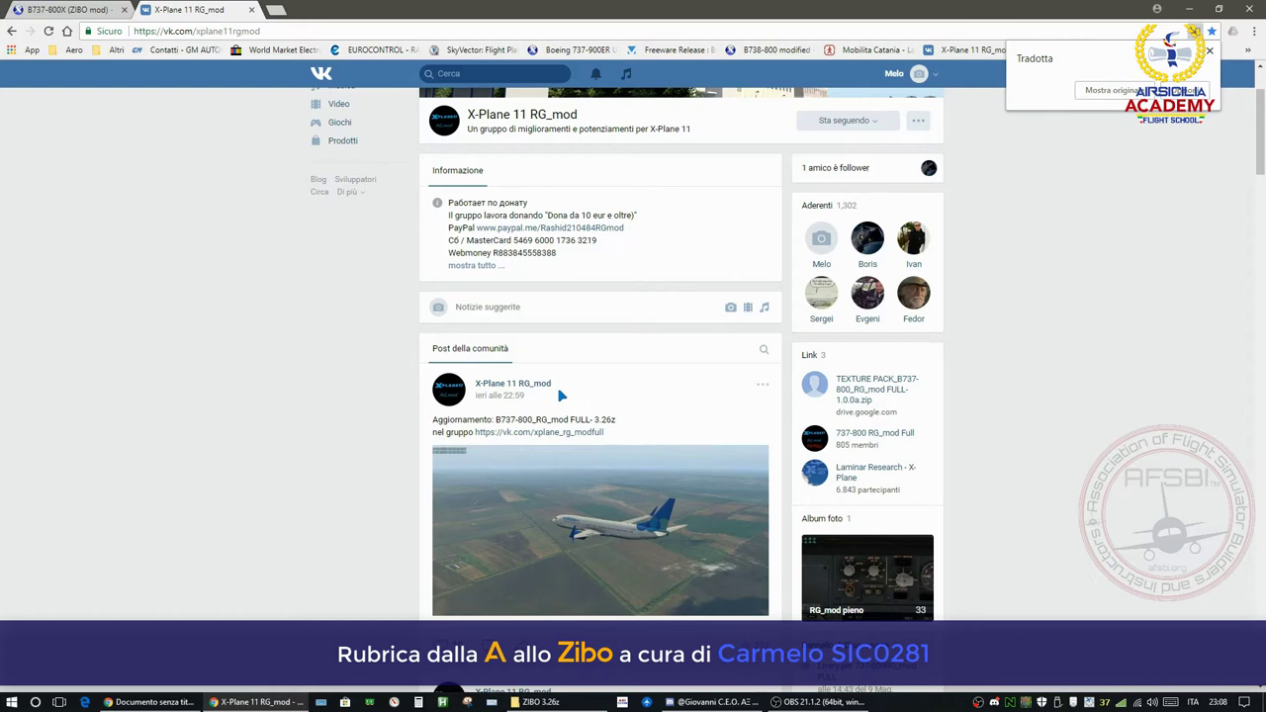
pyautogui.scroll(-2, 631, 410)
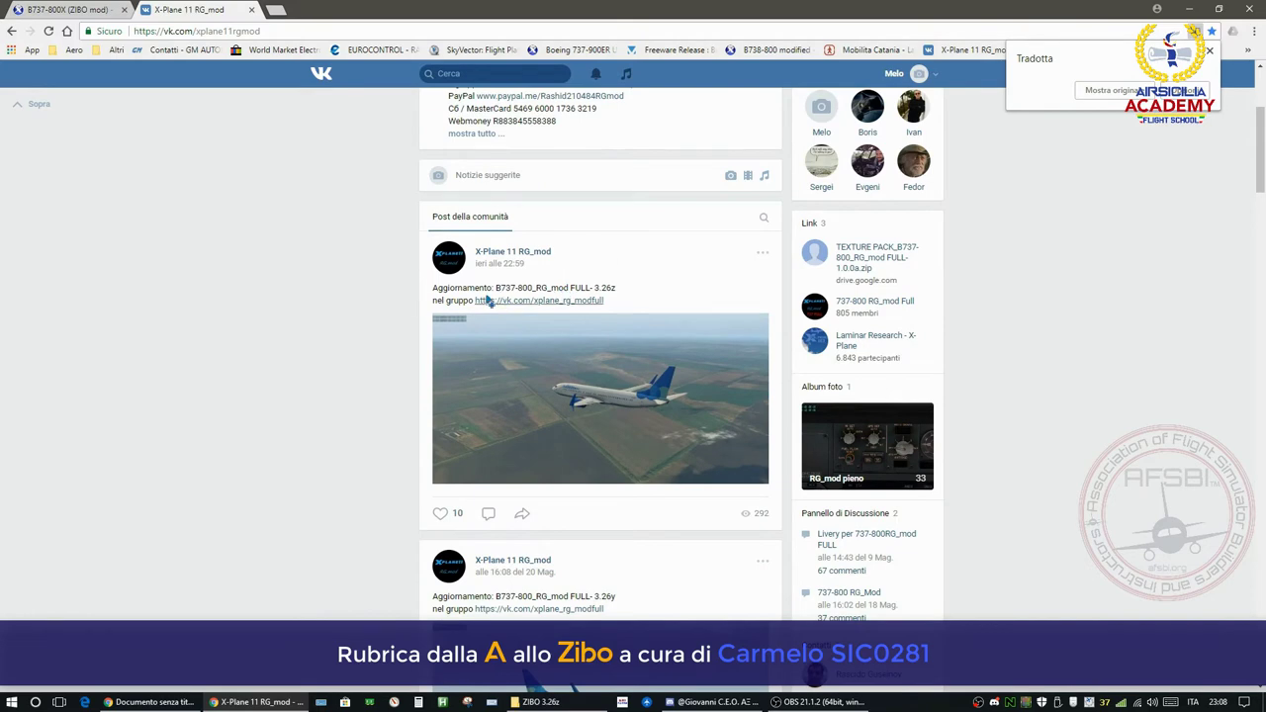
pyautogui.click(405, 346)
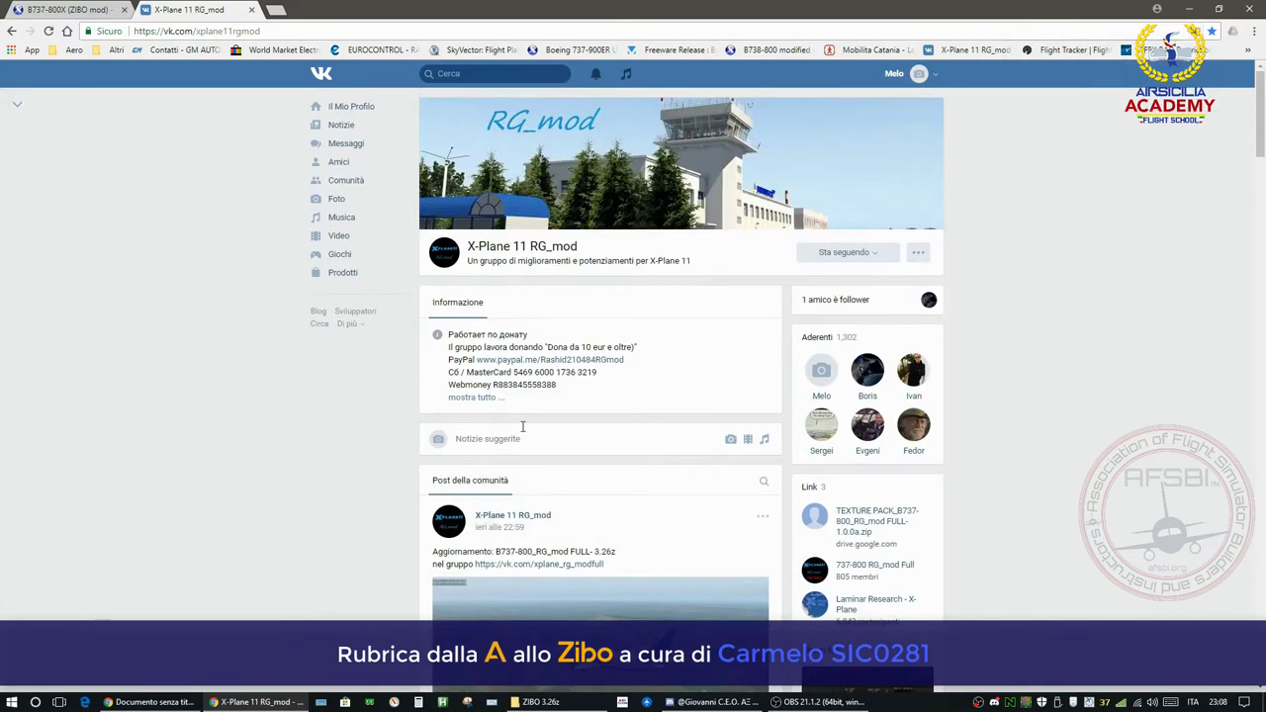
pyautogui.scroll(-2, 524, 425)
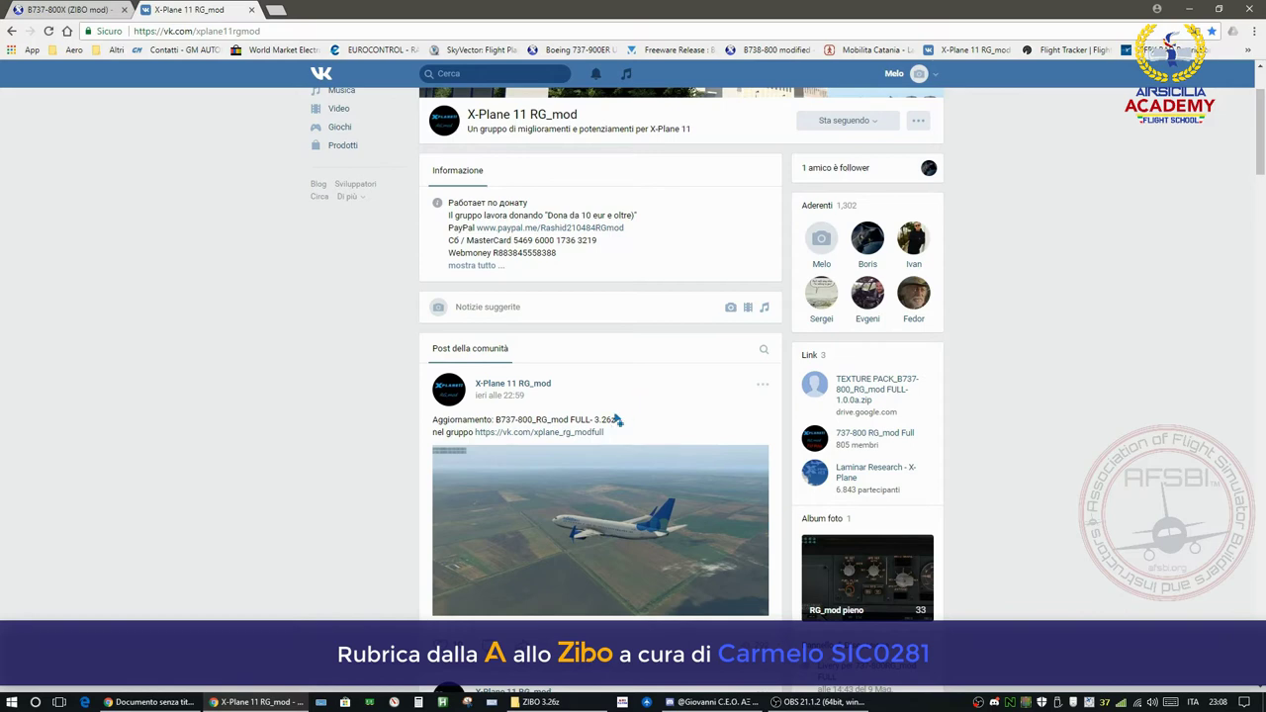
pyautogui.moveTo(606, 432)
pyautogui.scroll(-2, 356, 511)
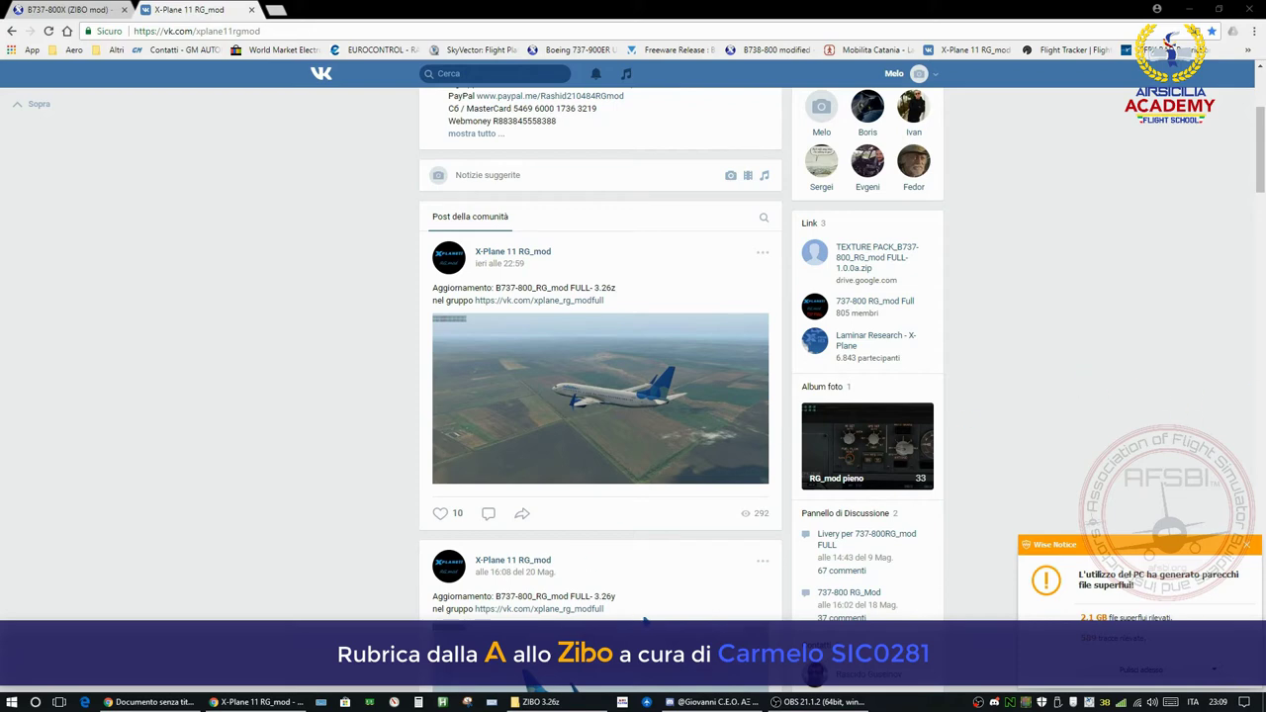
# - In the ZIBO 3.26z folder, select B737-800_RG_mod FULL- 3.26z.zip, widen the window to show file sizes, and select TEXTURE PACK_B737-800_RG_mod FULL- 1.0.0a.zip
pyautogui.click(534, 701)
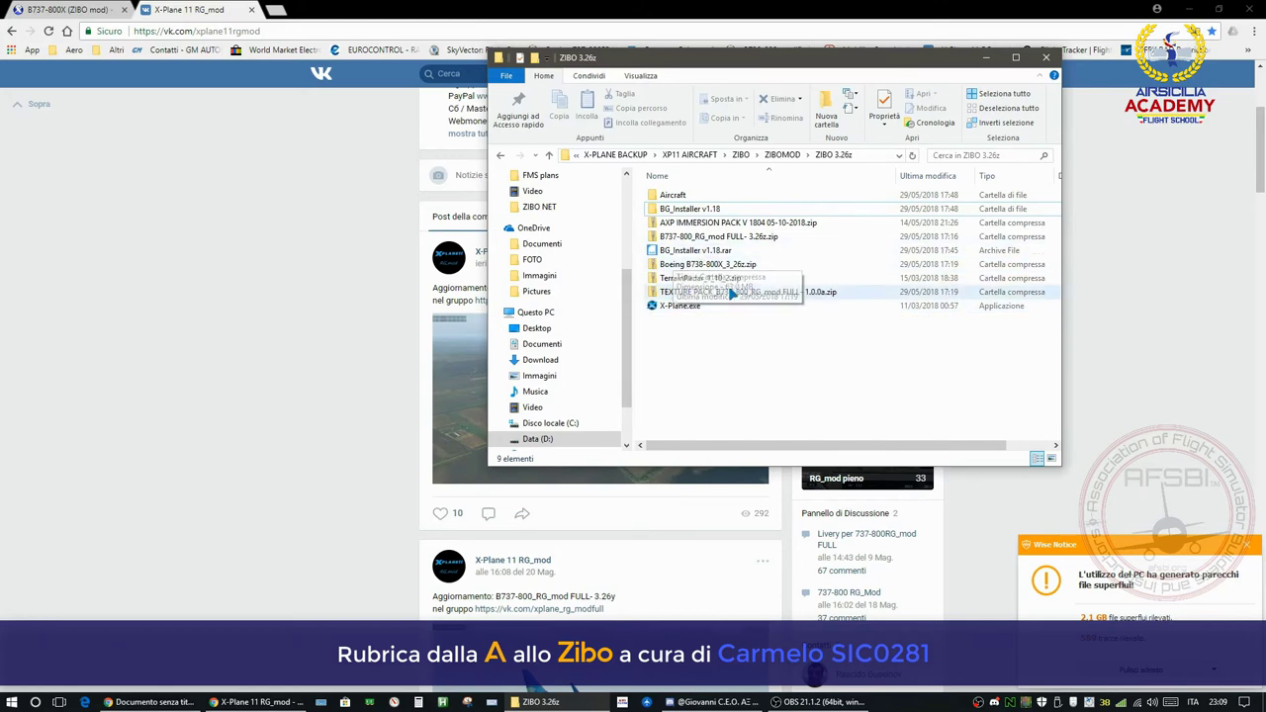
pyautogui.click(731, 243)
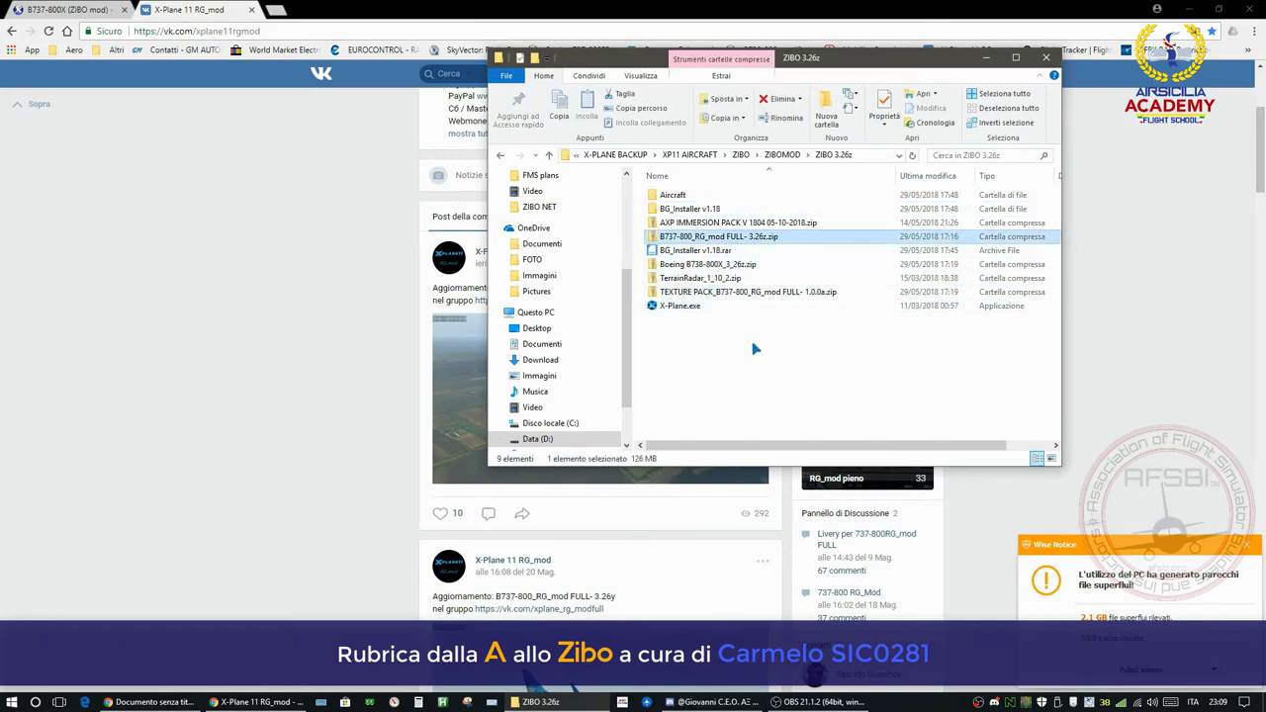
pyautogui.moveTo(1060, 366); pyautogui.dragTo(1169, 365)
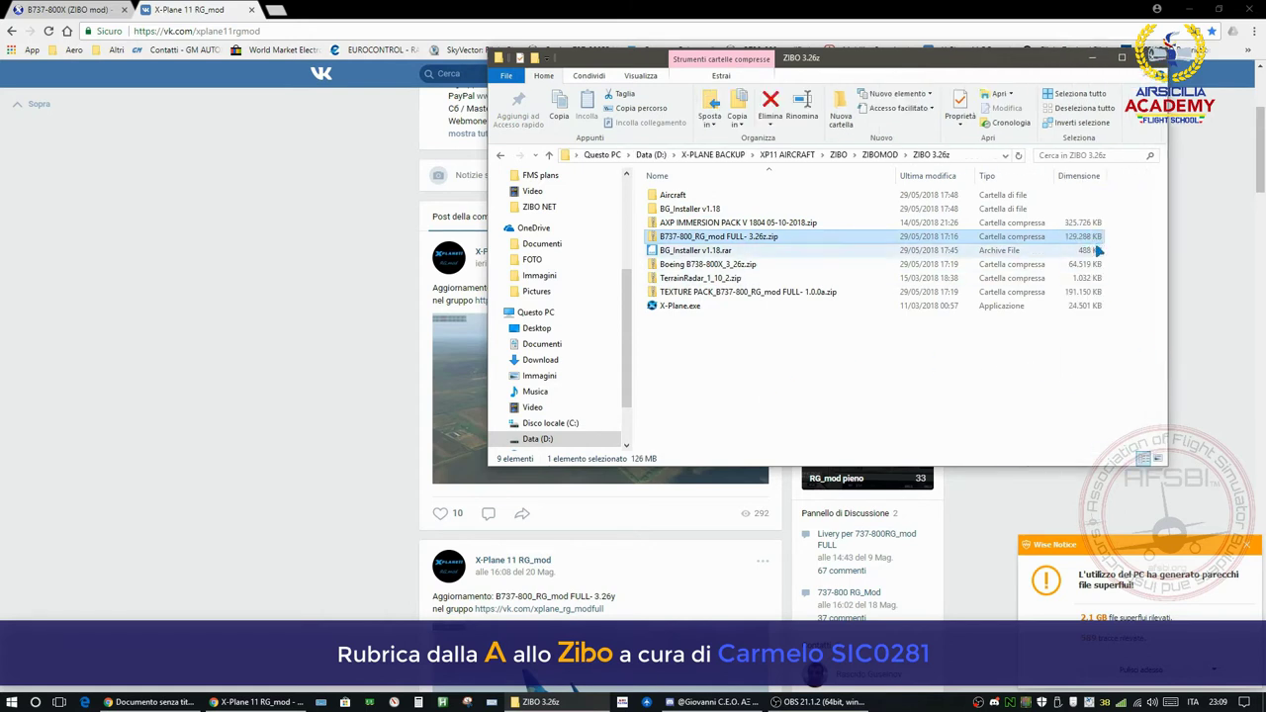
pyautogui.click(715, 294)
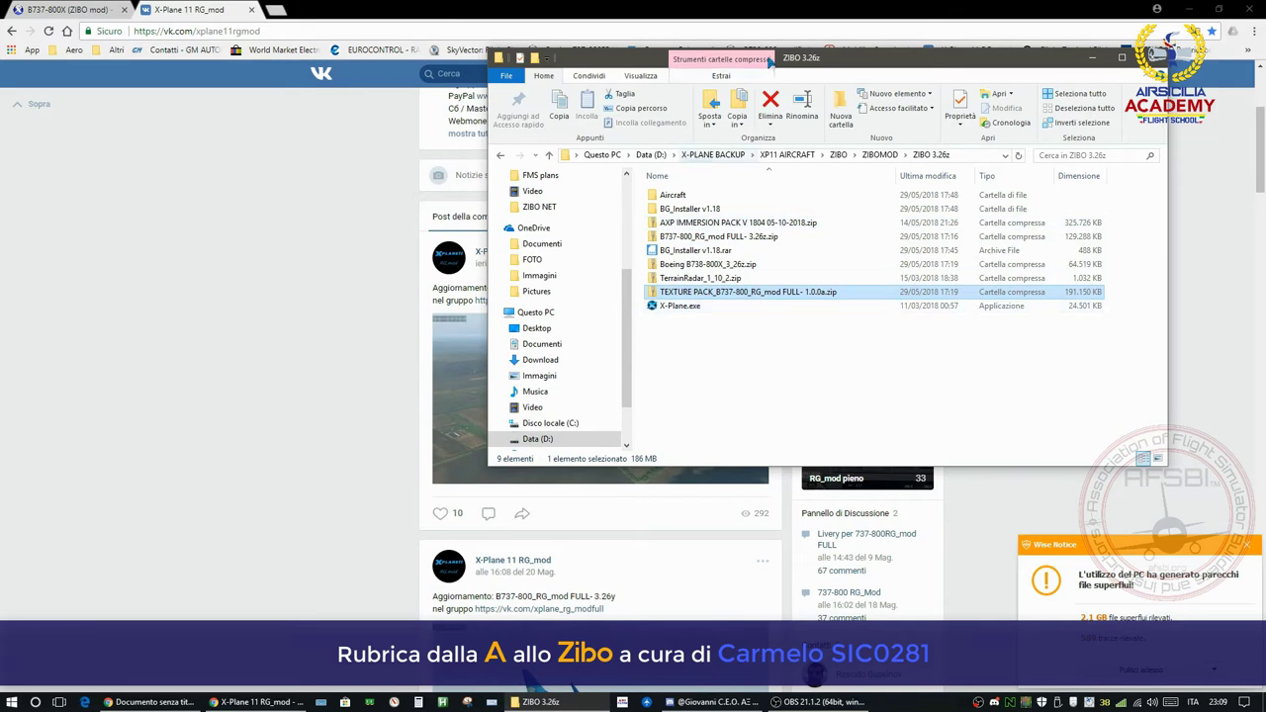
# - Move the ZIBO 3.26z folder window closer to the middle of the screen and dismiss the Wise Notice pop-up
pyautogui.moveTo(824, 59); pyautogui.dragTo(648, 77)
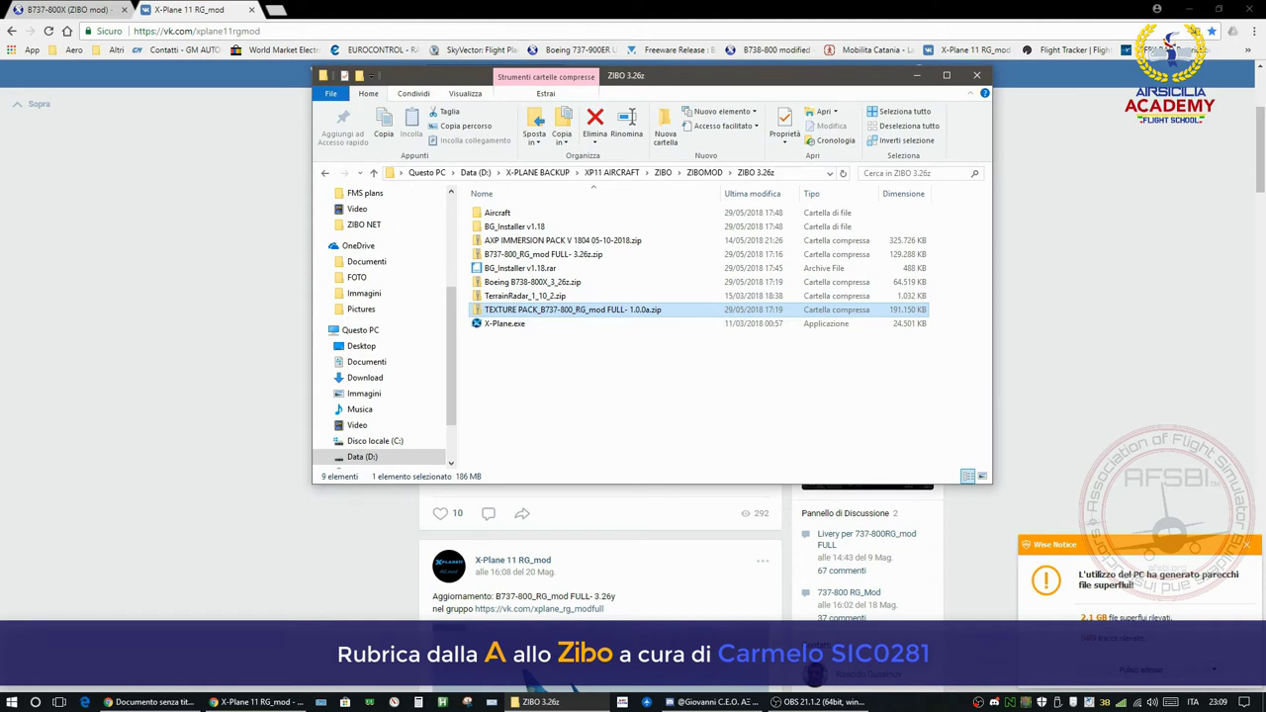
pyautogui.hotkey('alt', 'Tab')
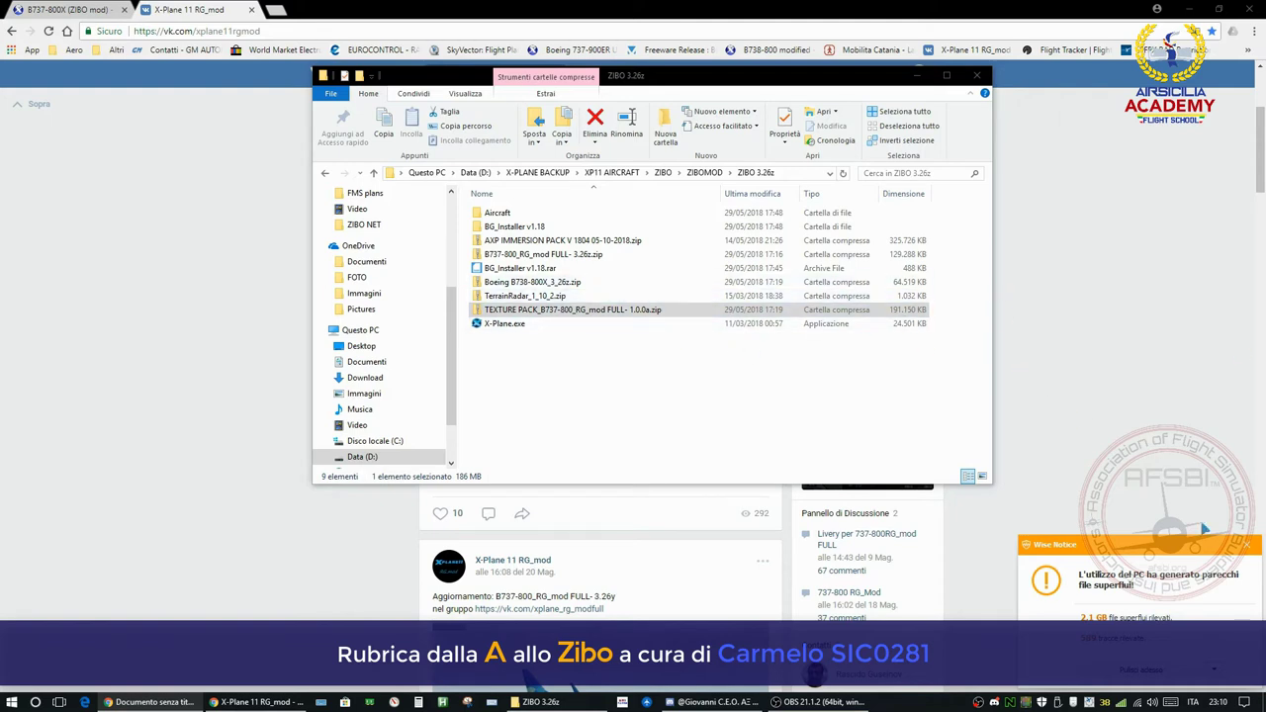
pyautogui.click(1248, 544)
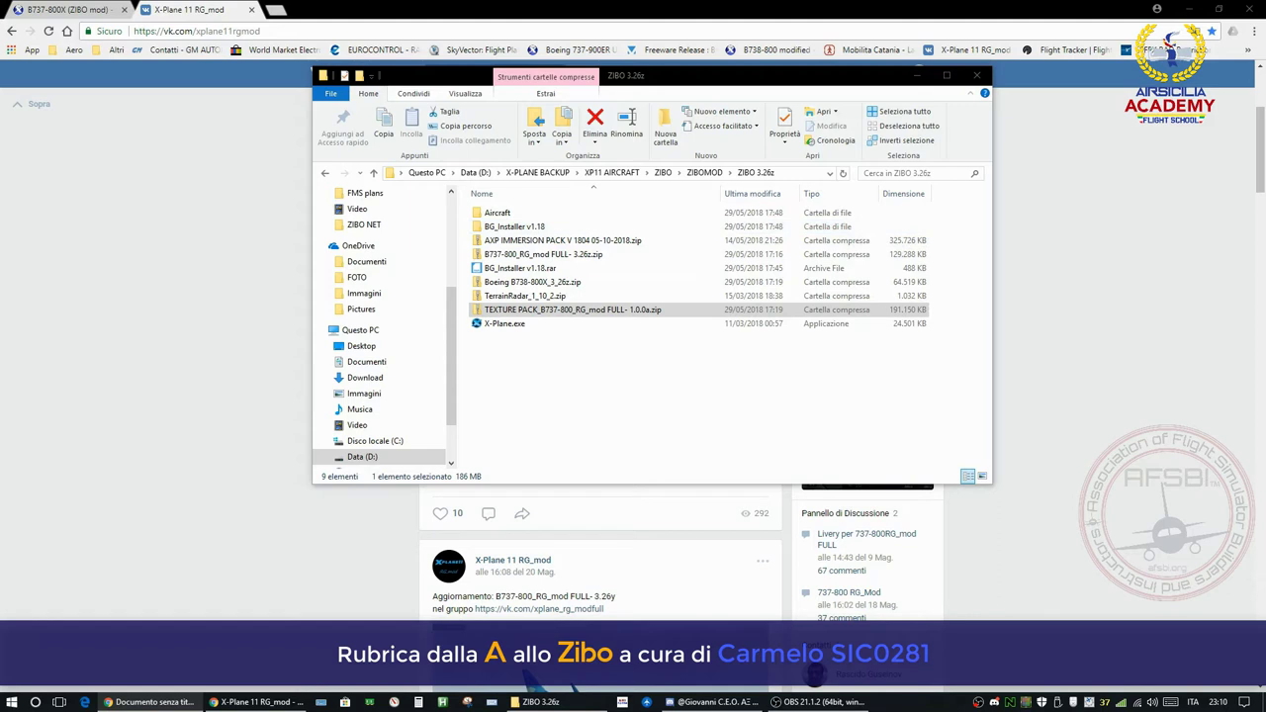
# - Open the BG_Installer v1.18 folder and run BG_installer.exe as administrator
pyautogui.click(518, 229)
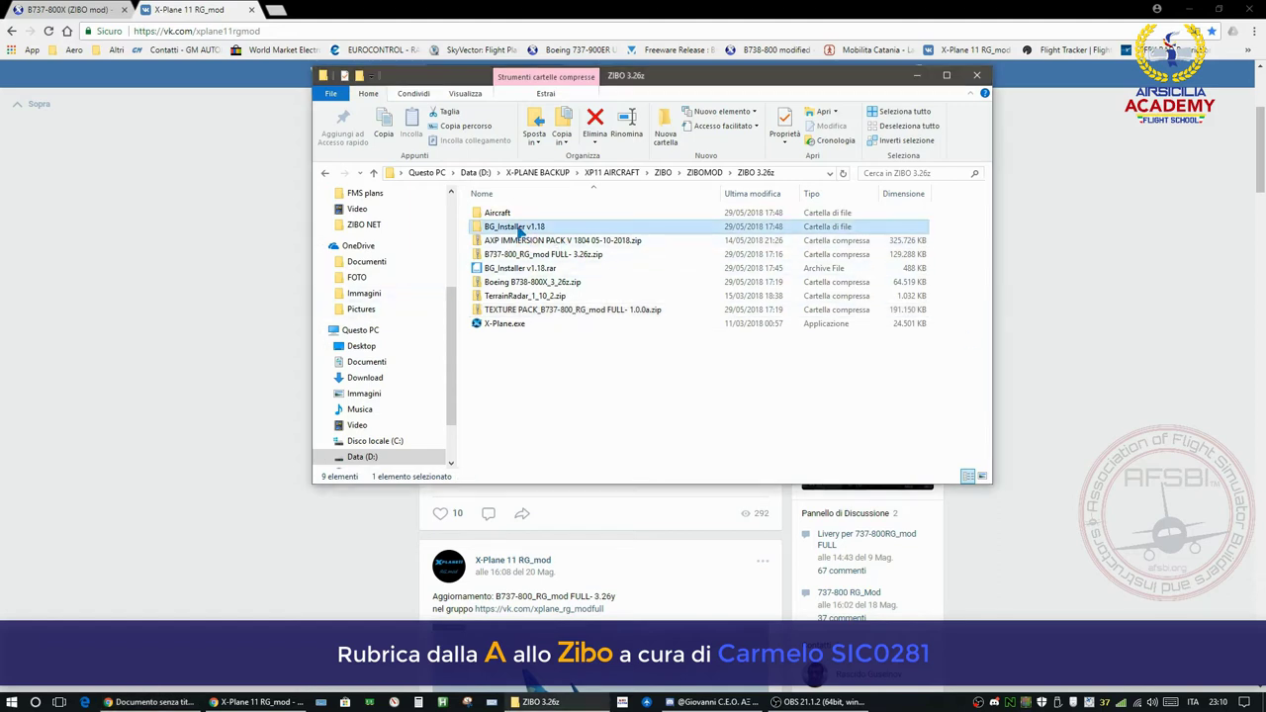
pyautogui.hotkey('alt', 'Tab')
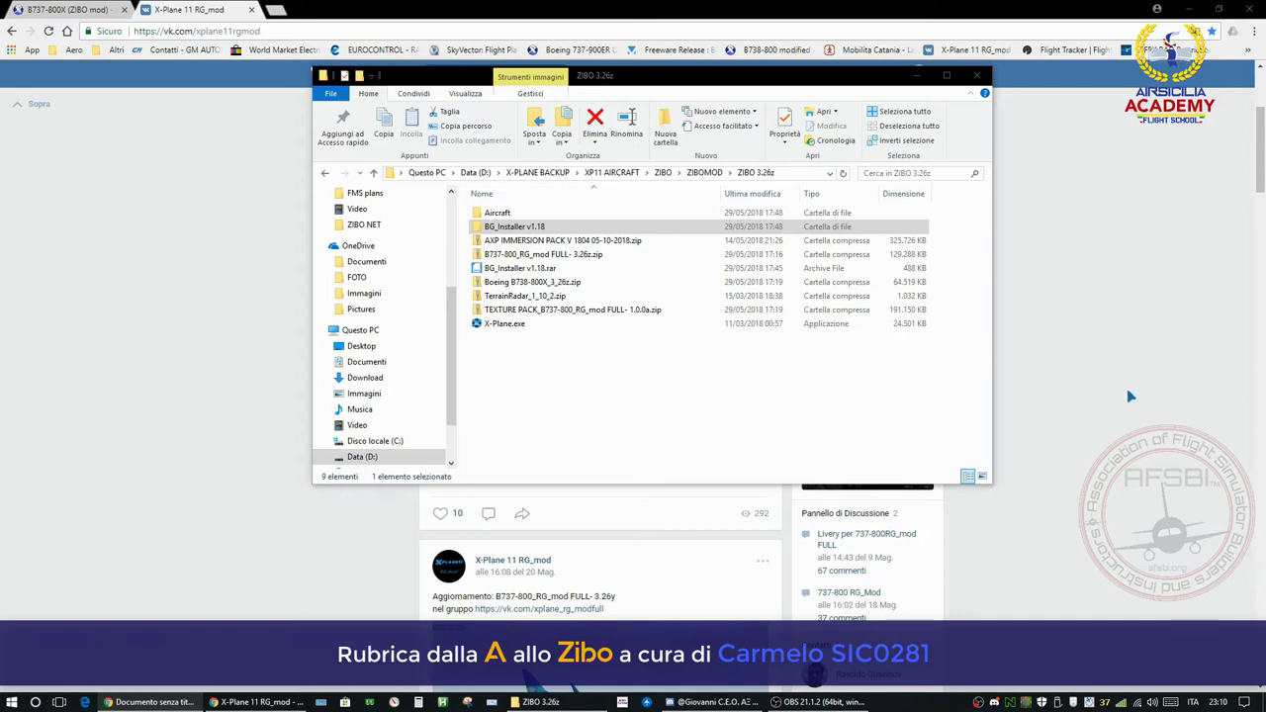
pyautogui.click(506, 227)
pyautogui.doubleClick(506, 227)
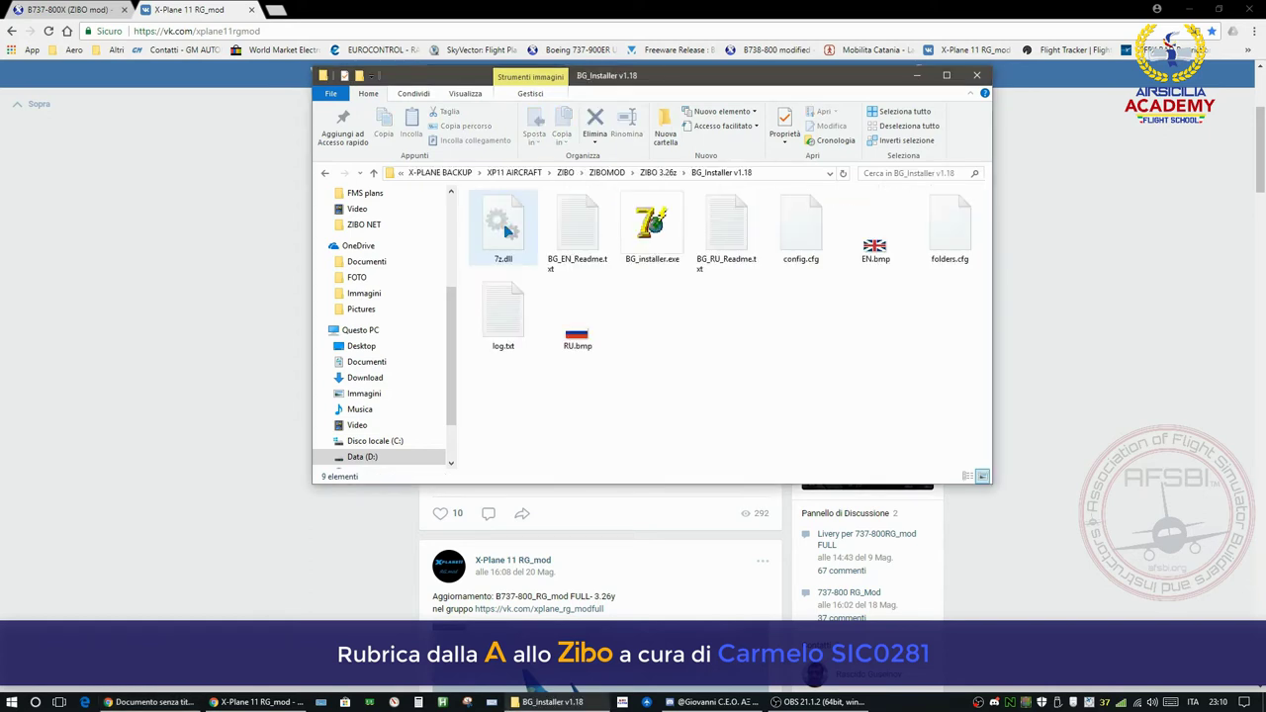
pyautogui.click(663, 247)
pyautogui.rightClick(669, 251)
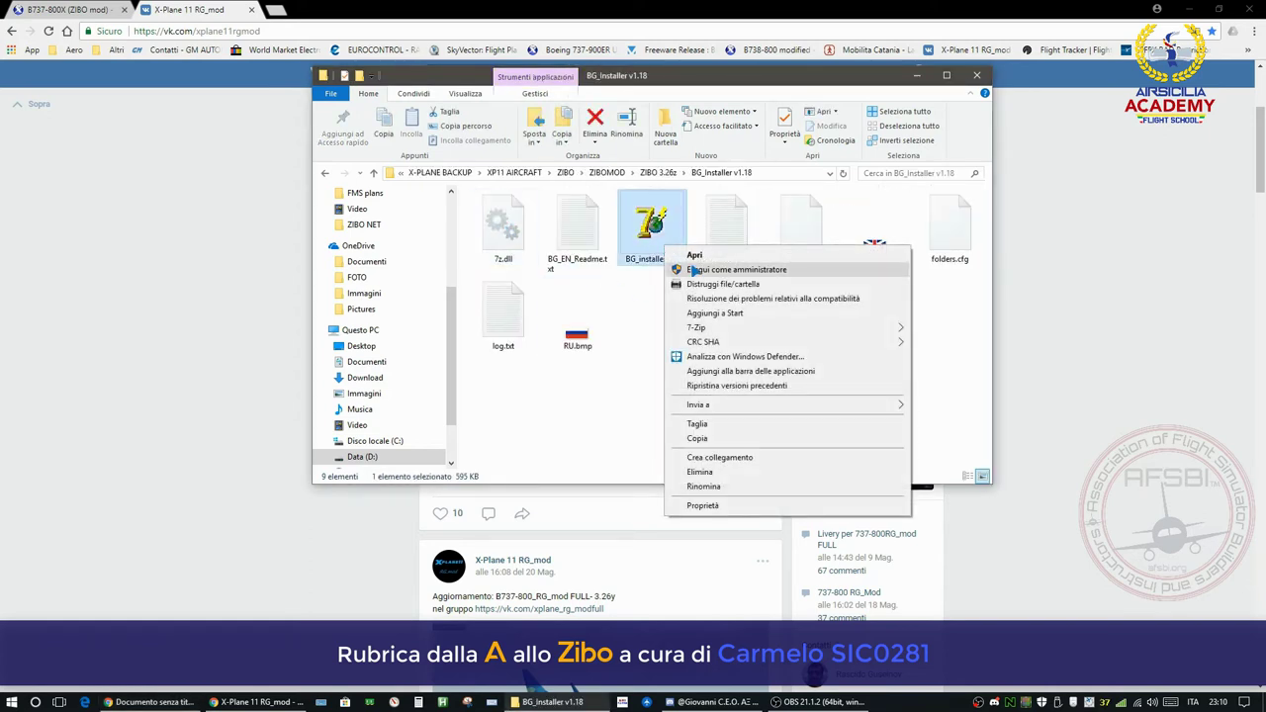
pyautogui.click(692, 270)
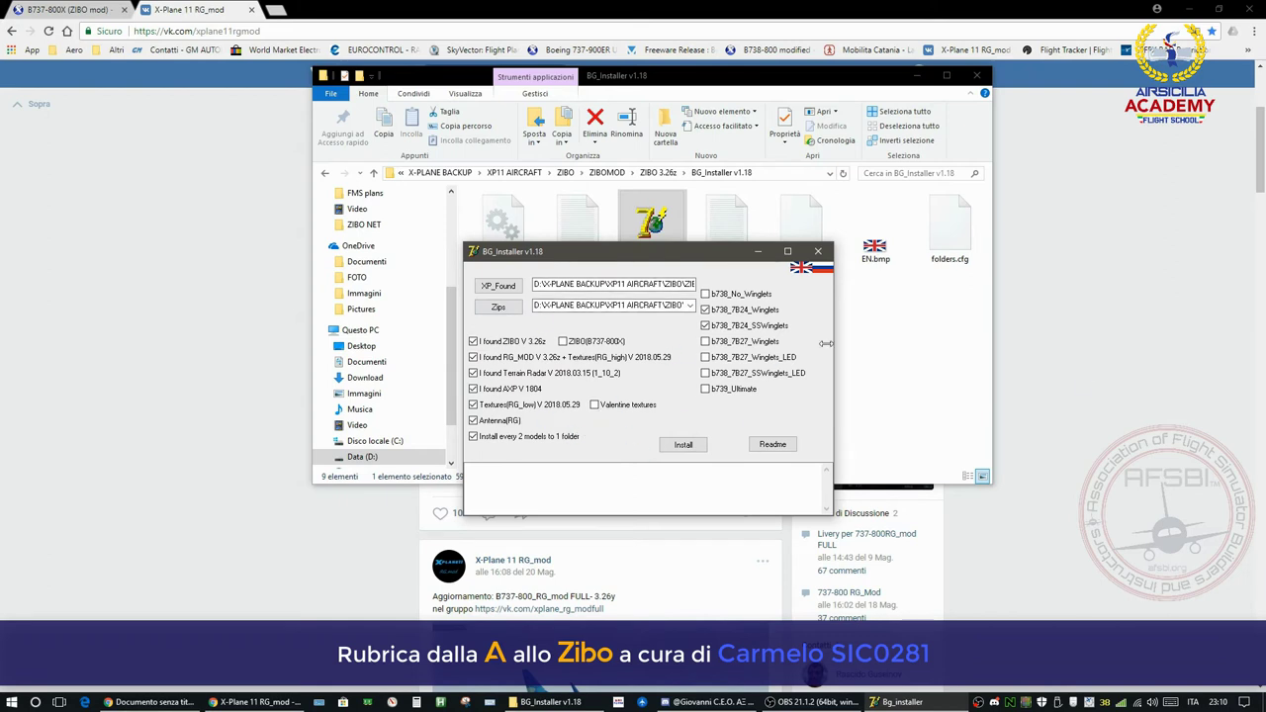
# - Check the X-Plane location path in BG_Installer by highlighting it through to its X-Plane.exe ending
pyautogui.click(510, 287)
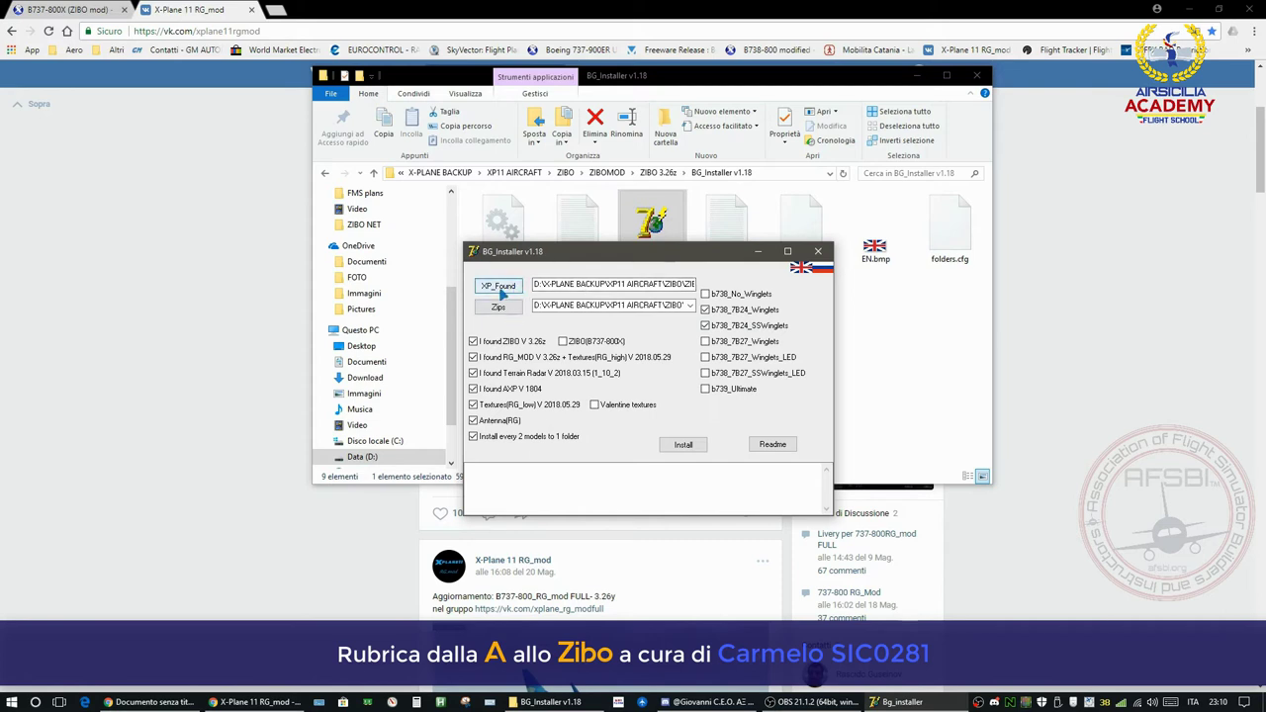
pyautogui.moveTo(571, 284); pyautogui.dragTo(689, 297)
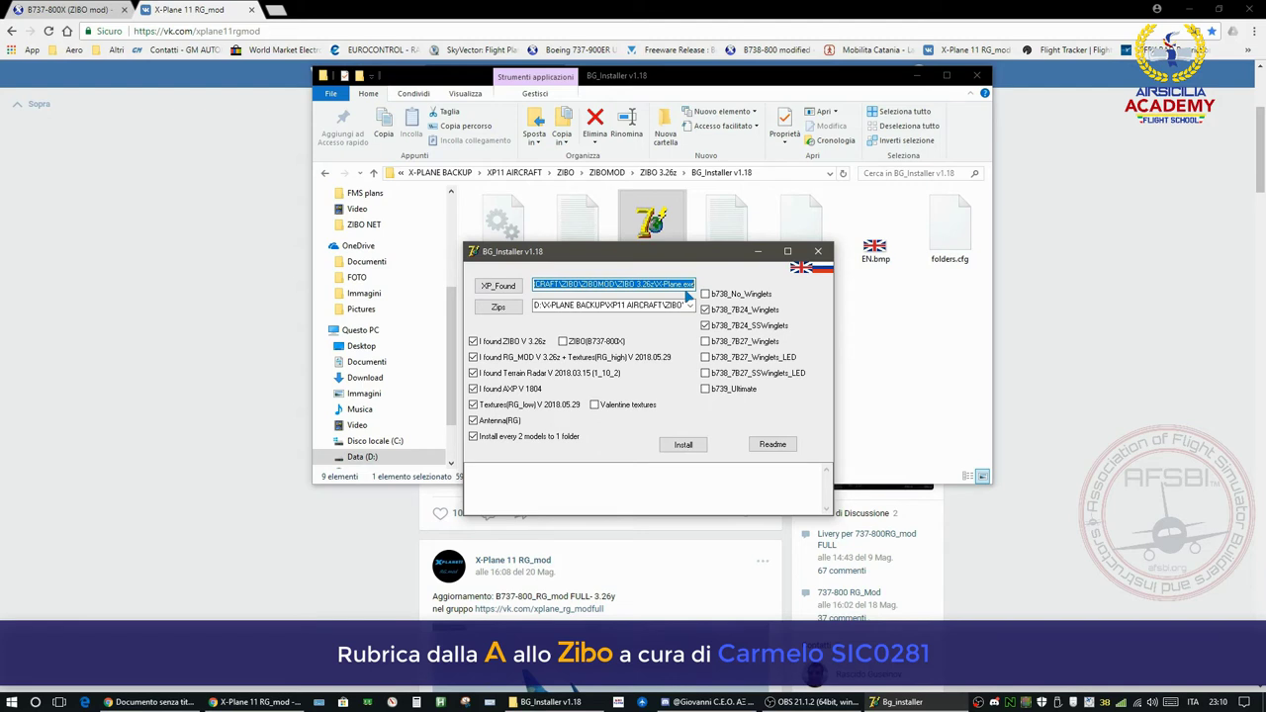
pyautogui.click(668, 286)
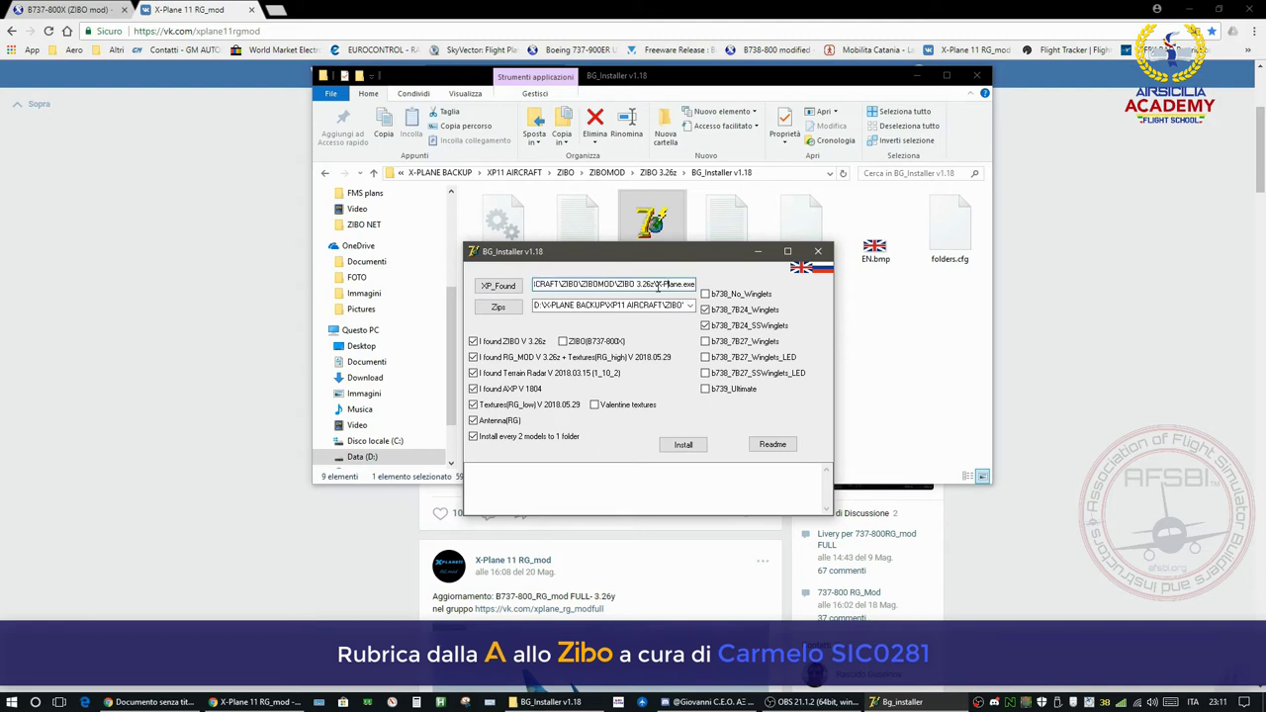
pyautogui.moveTo(656, 285); pyautogui.dragTo(720, 288)
pyautogui.click(544, 285)
pyautogui.click(622, 286)
# - Clear the X-Plane location path in BG_Installer and set it to X-Plane.exe in the ZIBO 3.26z folder
pyautogui.moveTo(620, 287); pyautogui.dragTo(697, 284)
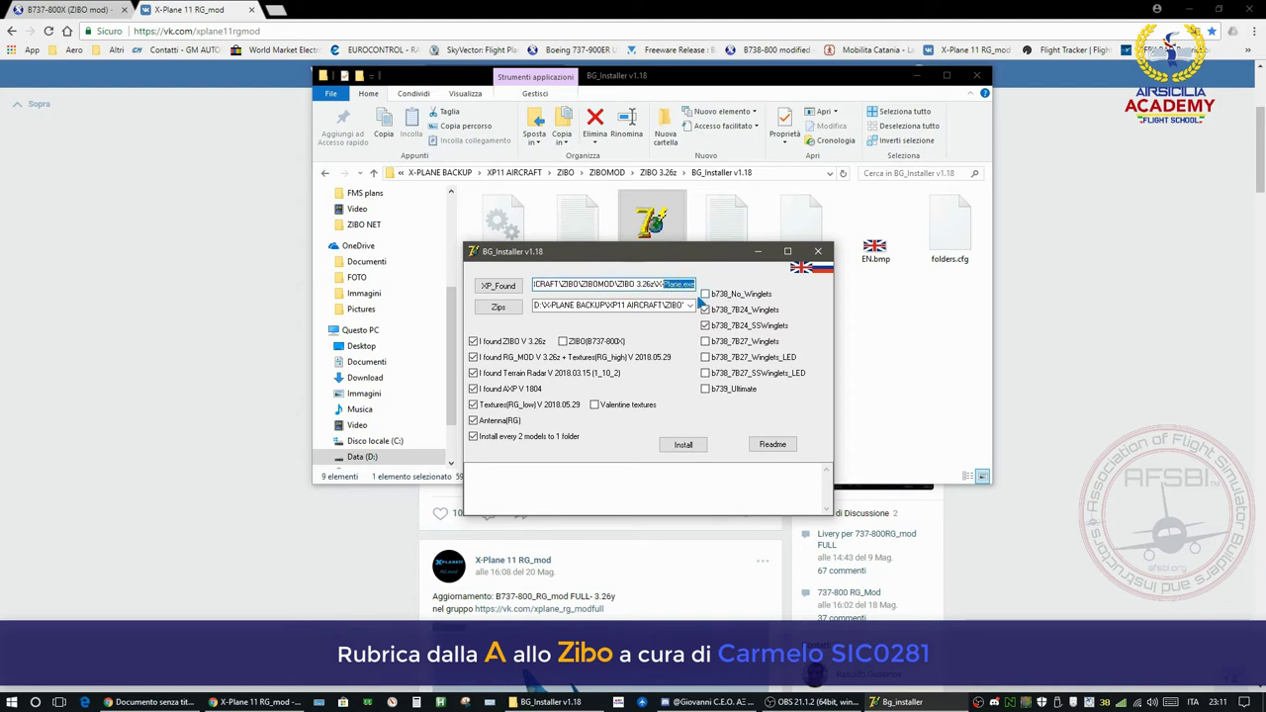
pyautogui.press('BackSpace')
pyautogui.press('BackSpace')
pyautogui.press('BackSpace')
pyautogui.press('BackSpace')
pyautogui.press('BackSpace')
pyautogui.press('BackSpace')
pyautogui.press('BackSpace')
pyautogui.press('BackSpace')
pyautogui.press('BackSpace')
pyautogui.press('BackSpace')
pyautogui.press('BackSpace')
pyautogui.press('BackSpace')
pyautogui.press('BackSpace')
pyautogui.press('BackSpace')
pyautogui.press('BackSpace')
pyautogui.press('BackSpace')
pyautogui.press('BackSpace')
pyautogui.press('BackSpace')
pyautogui.press('BackSpace')
pyautogui.press('BackSpace')
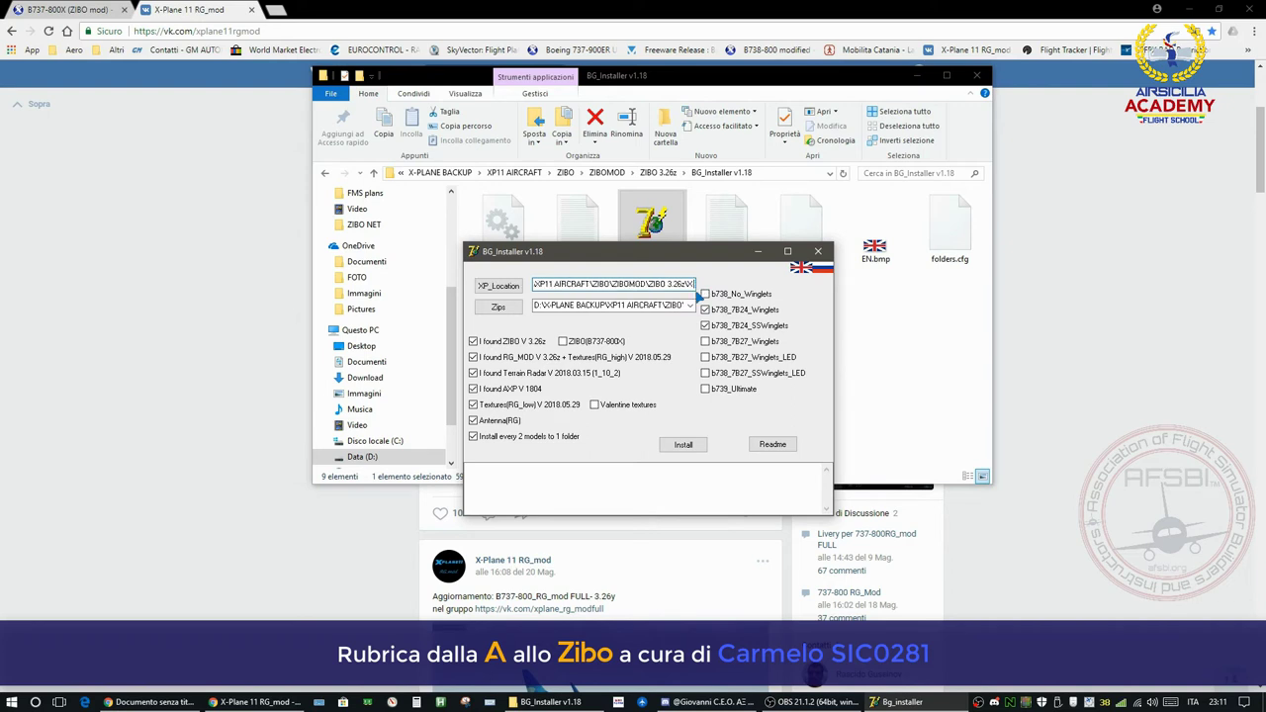
pyautogui.press('BackSpace')
pyautogui.press('BackSpace')
pyautogui.press('BackSpace')
pyautogui.press('BackSpace')
pyautogui.press('BackSpace')
pyautogui.press('BackSpace')
pyautogui.press('BackSpace')
pyautogui.press('BackSpace')
pyautogui.press('BackSpace')
pyautogui.press('BackSpace')
pyautogui.press('BackSpace')
pyautogui.press('BackSpace')
pyautogui.press('BackSpace')
pyautogui.press('BackSpace')
pyautogui.press('BackSpace')
pyautogui.press('BackSpace')
pyautogui.press('BackSpace')
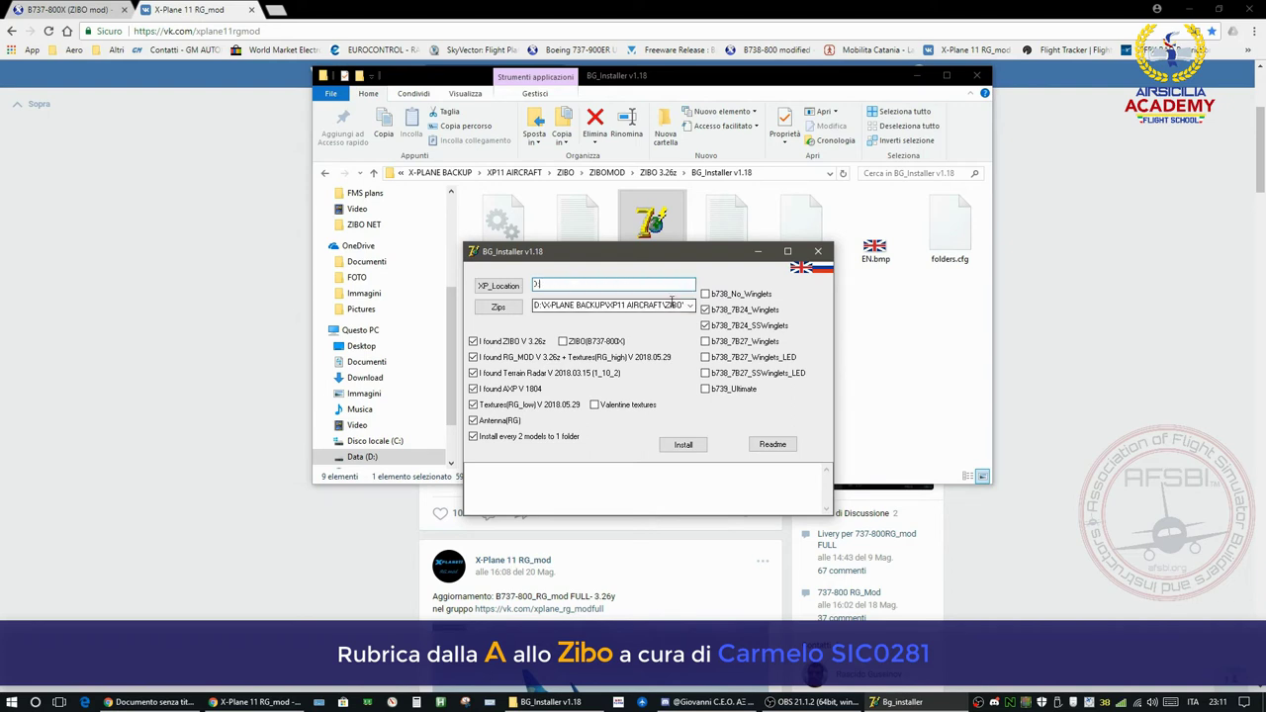
pyautogui.click(509, 287)
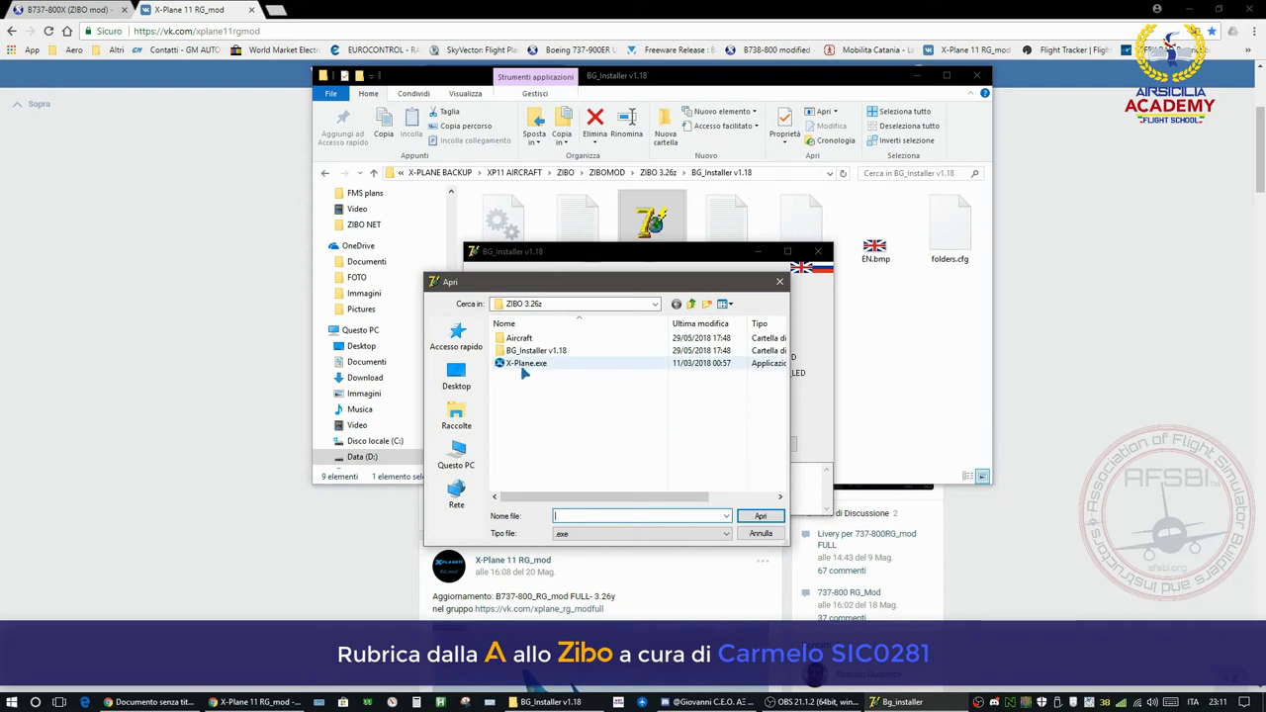
pyautogui.click(524, 366)
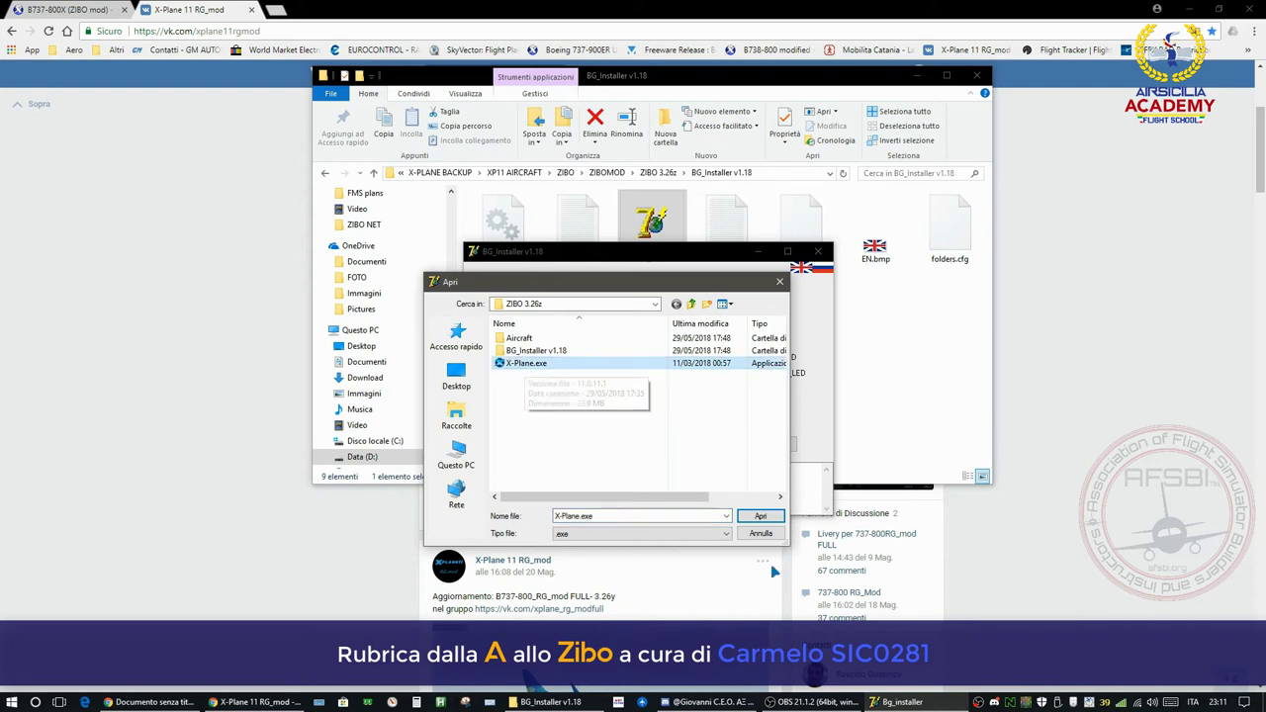
pyautogui.click(761, 516)
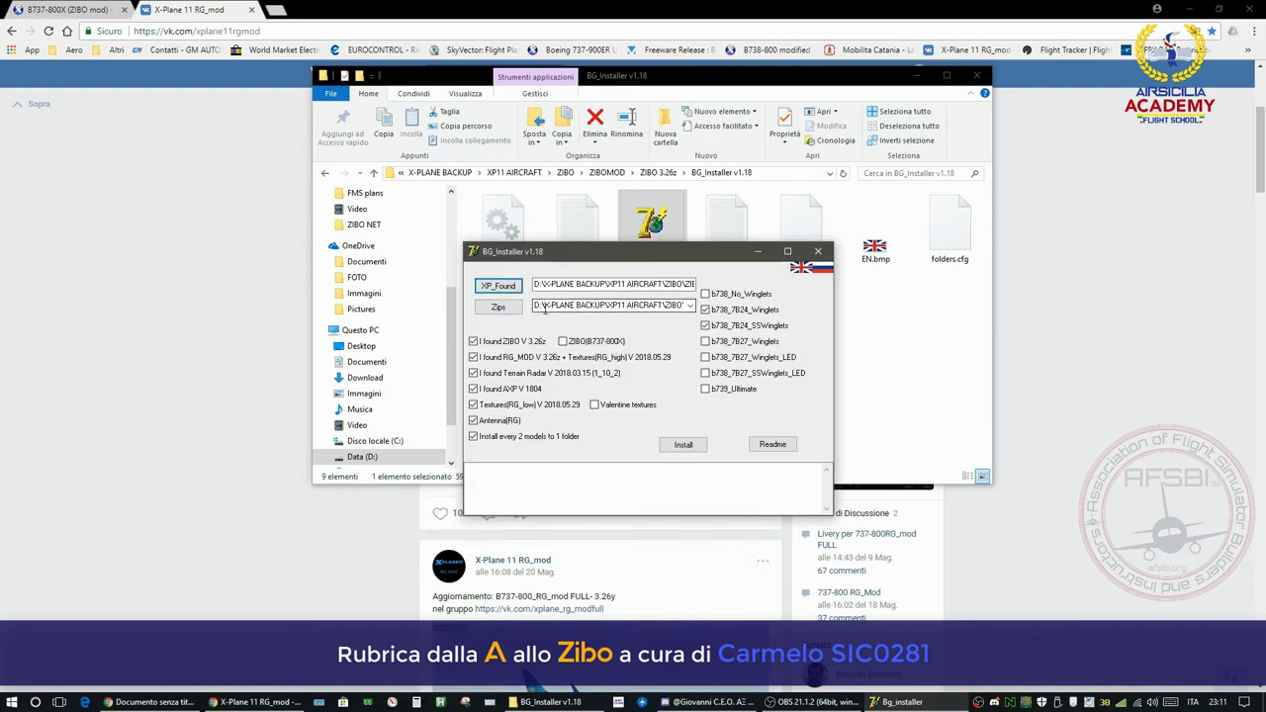
# - Clear the Zips path and set it again to the ZIBO 3.26z directory on drive D
pyautogui.moveTo(535, 307); pyautogui.dragTo(720, 309)
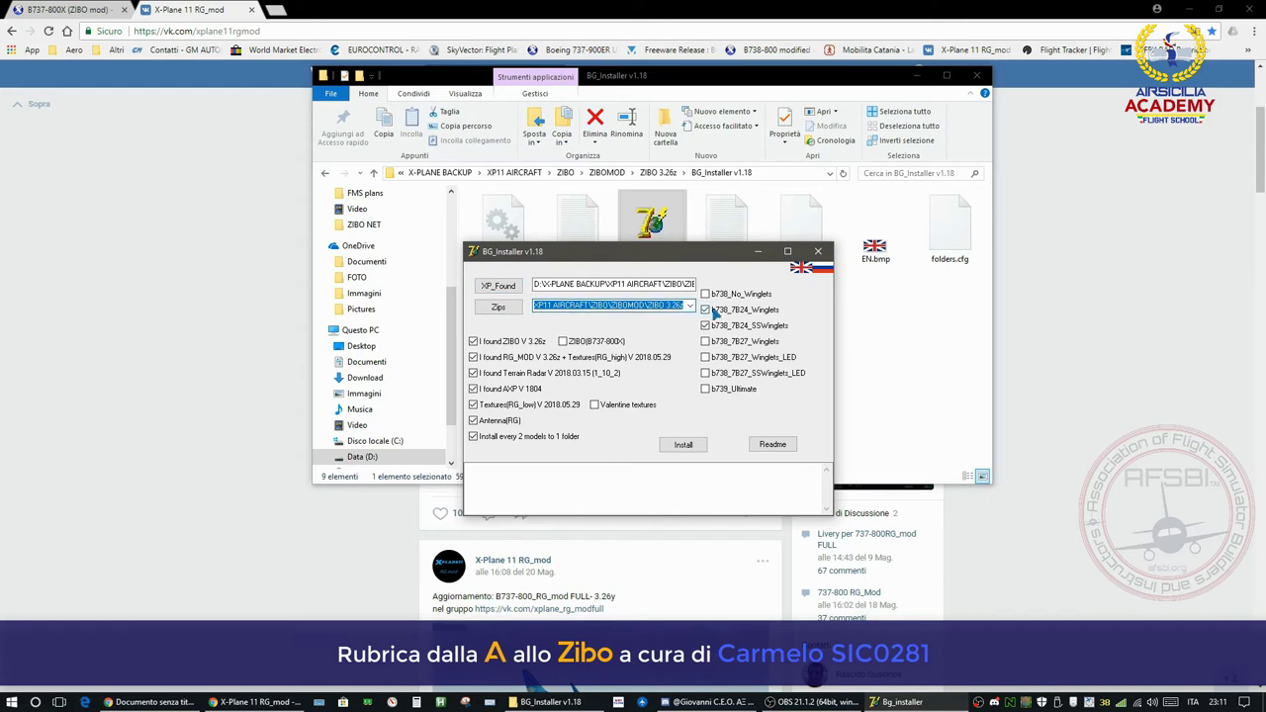
pyautogui.press('Delete')
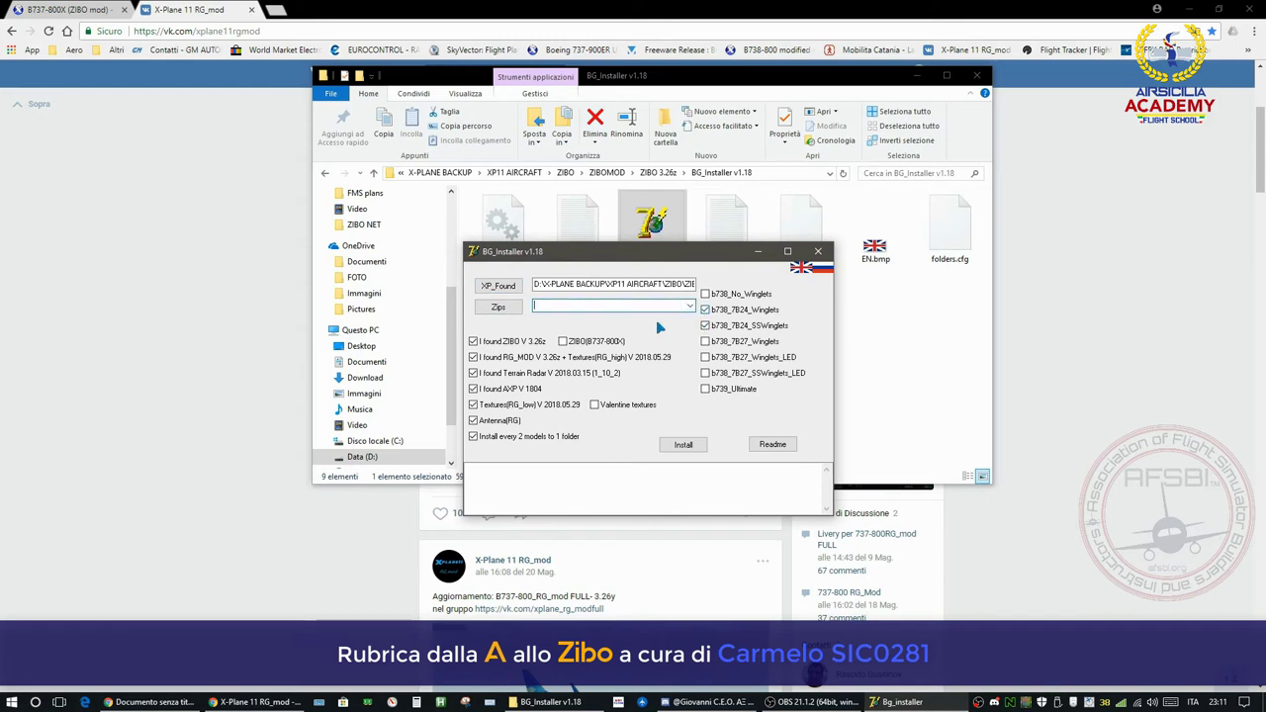
pyautogui.click(500, 307)
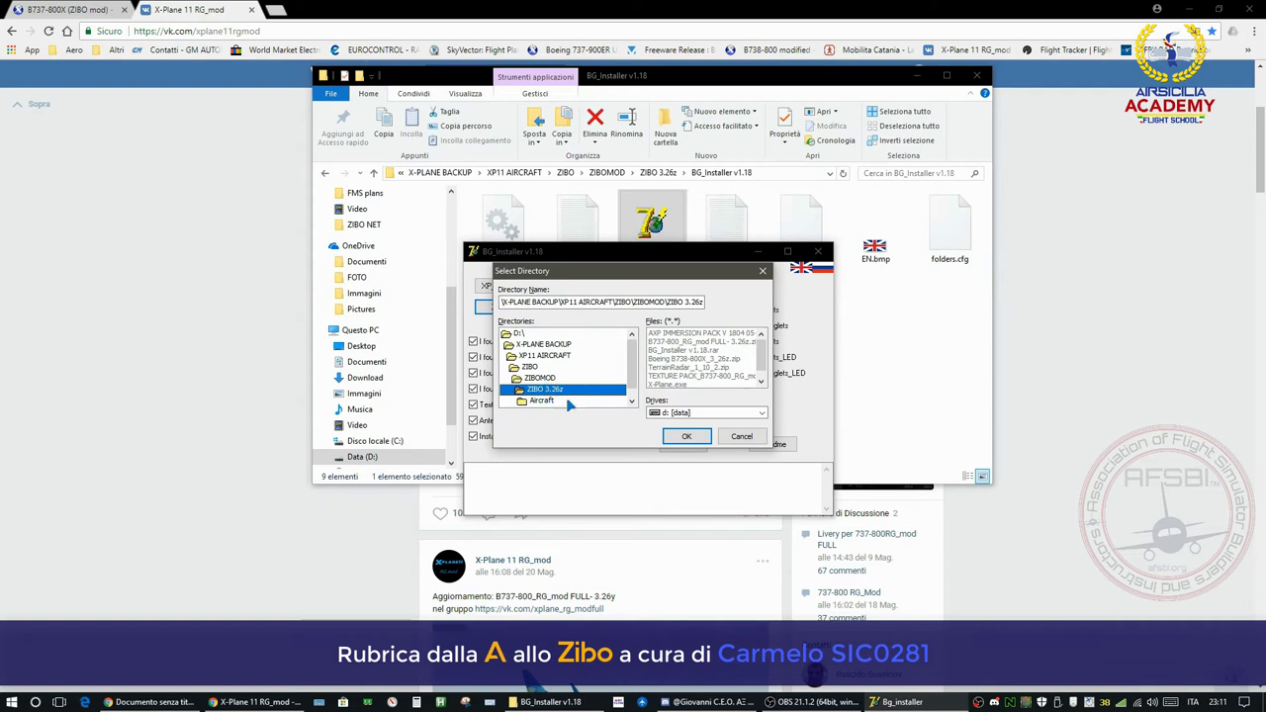
pyautogui.click(685, 436)
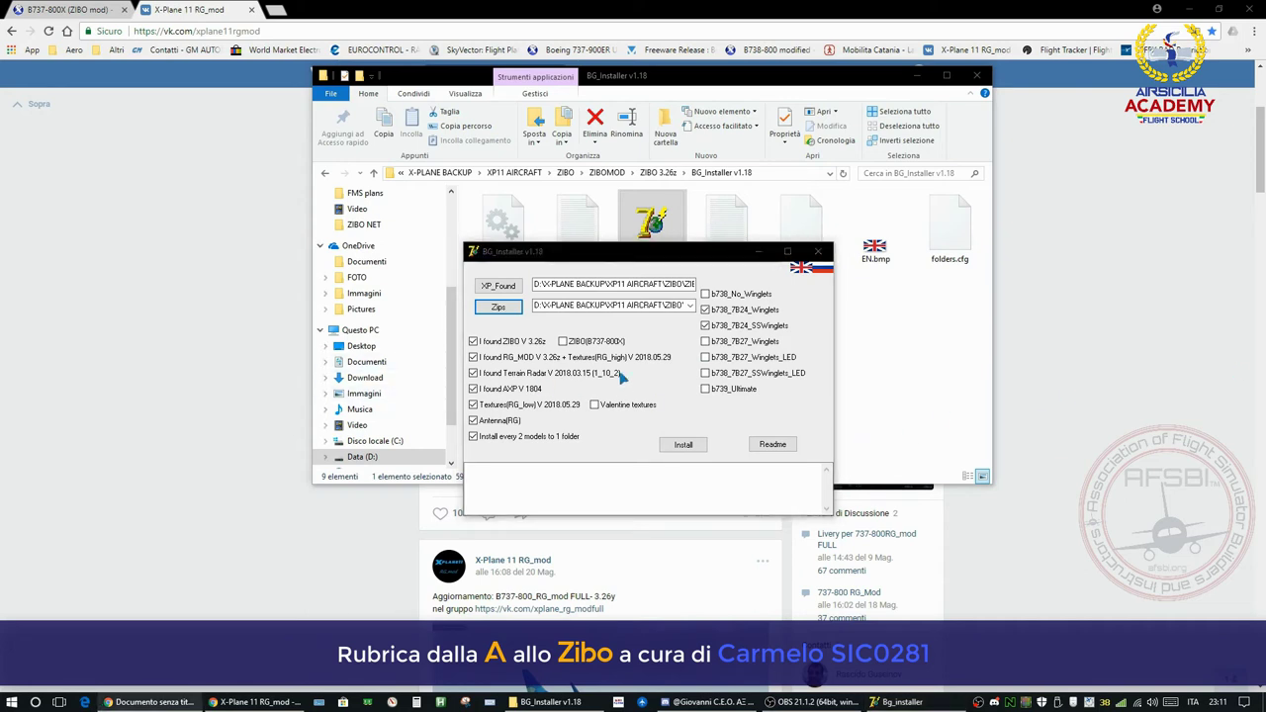
pyautogui.click(694, 261)
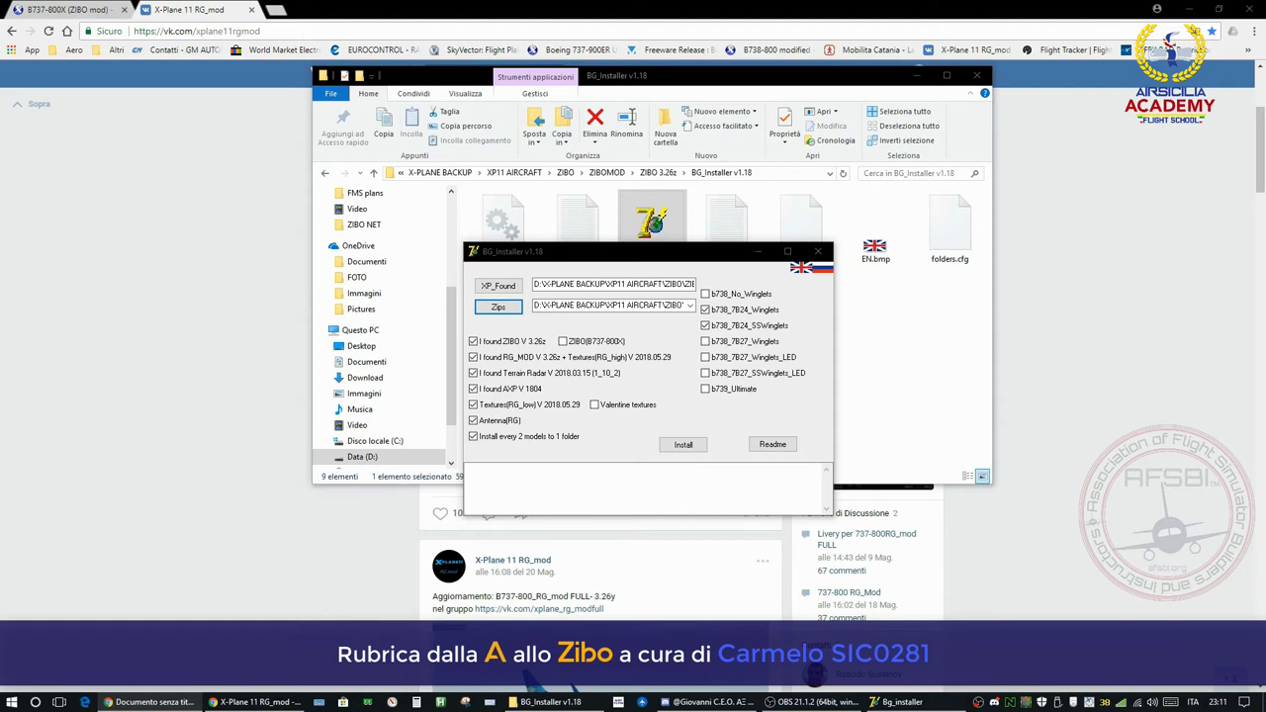
# - Deselect the ZIBO, RG_MOD, Terrain Radar, AXP sound and RG_low texture components
pyautogui.click(472, 342)
pyautogui.click(472, 373)
pyautogui.click(472, 388)
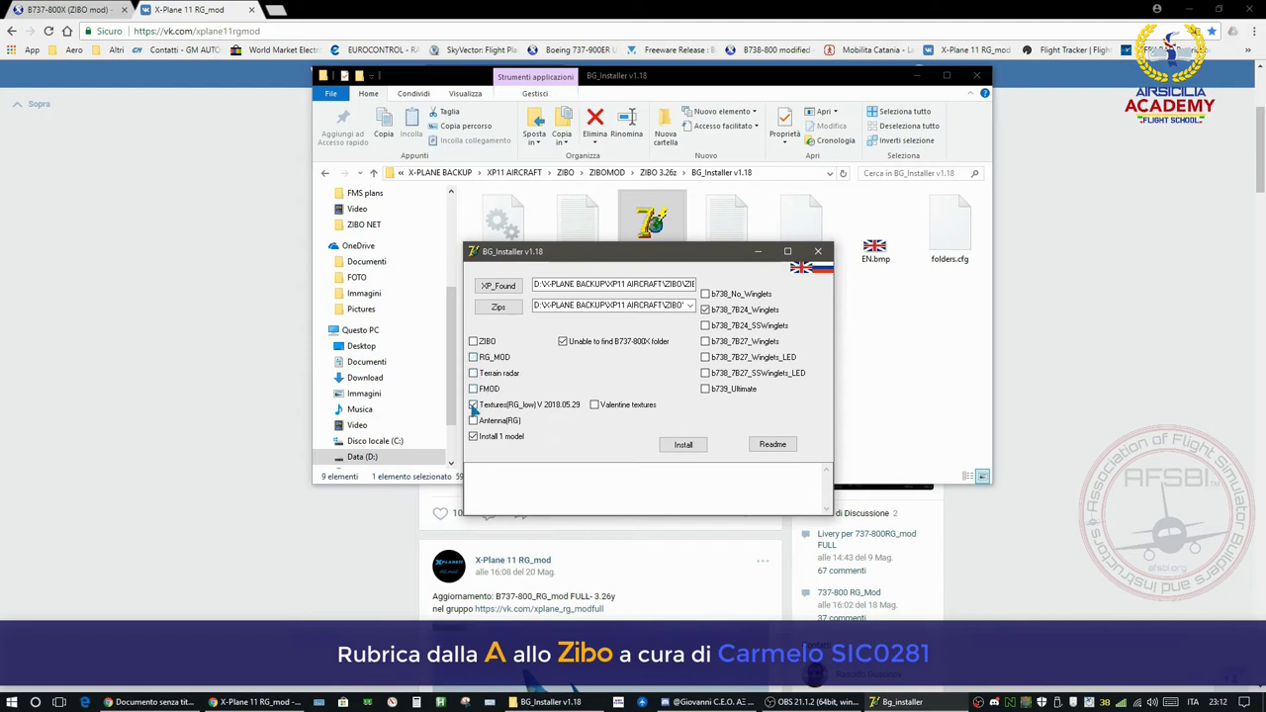
pyautogui.click(473, 405)
# - Toggle the ZIBO source away from the B737-800X folder option, leaving the ZIBO V 3.26z zip component selected
pyautogui.click(563, 341)
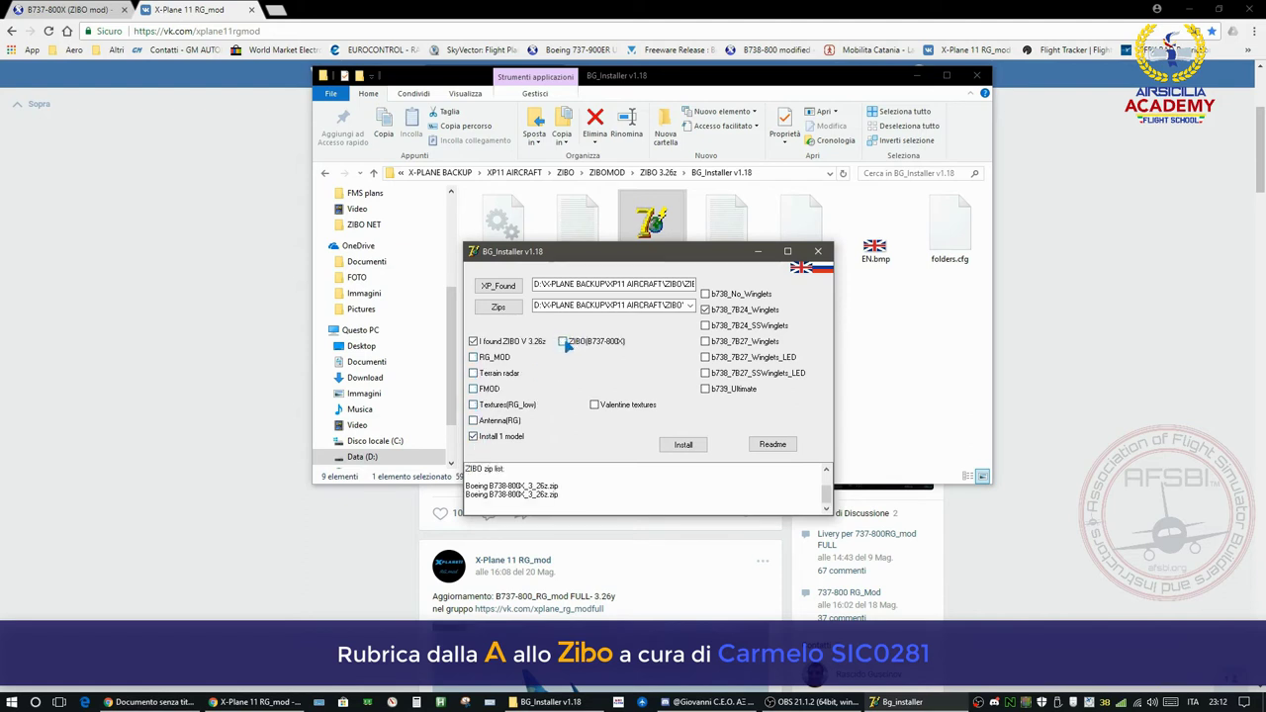
pyautogui.click(473, 341)
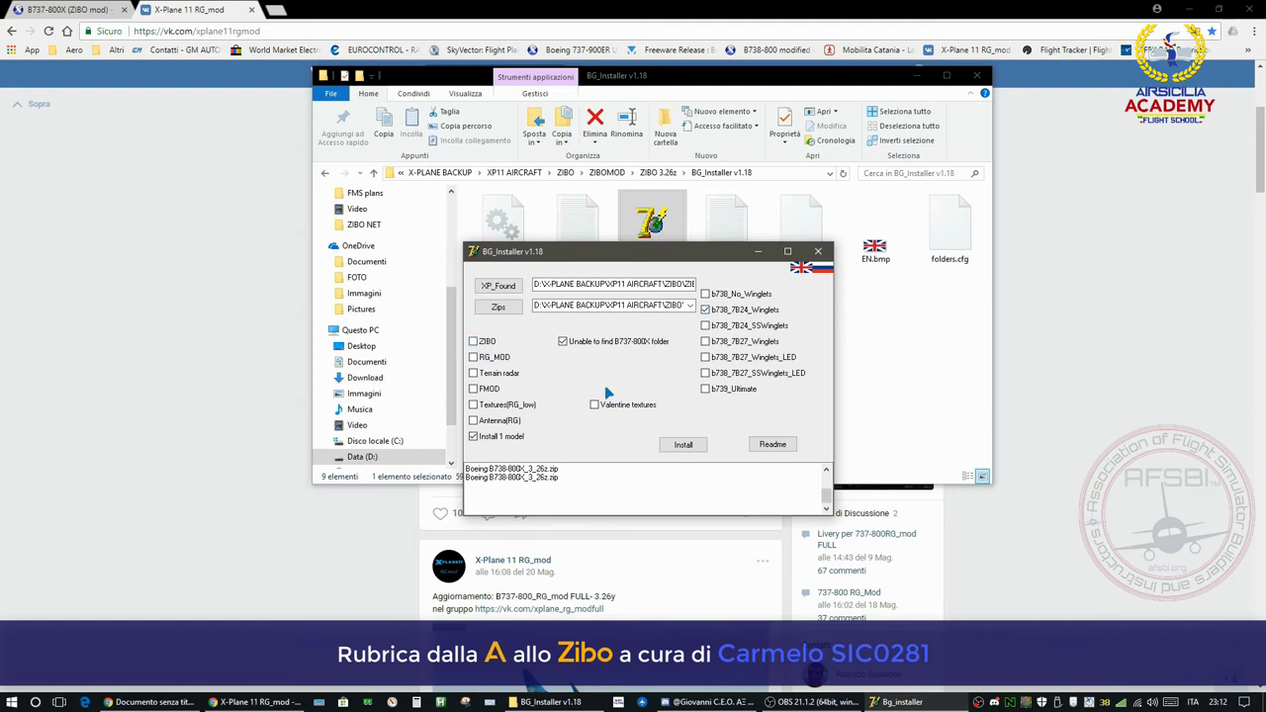
pyautogui.click(472, 341)
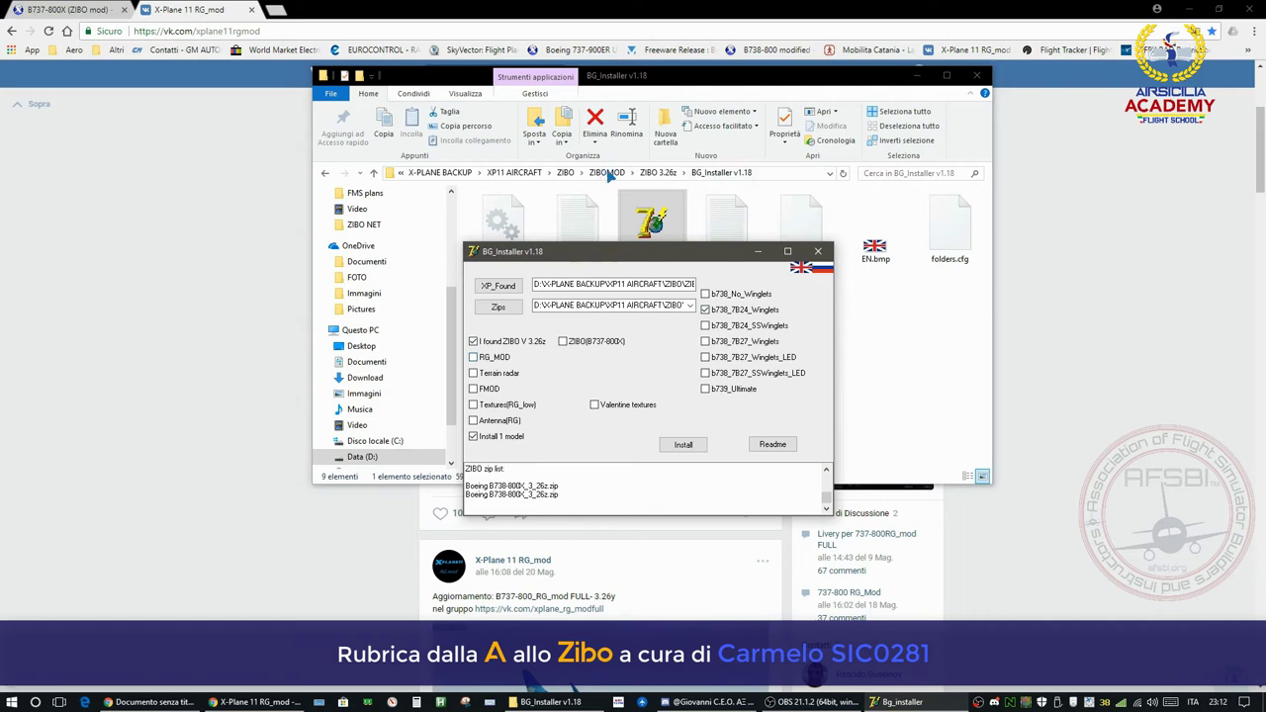
# - Return to the ZIBO 3.26z folder and arrange its window beside the BG_Installer window
pyautogui.click(658, 172)
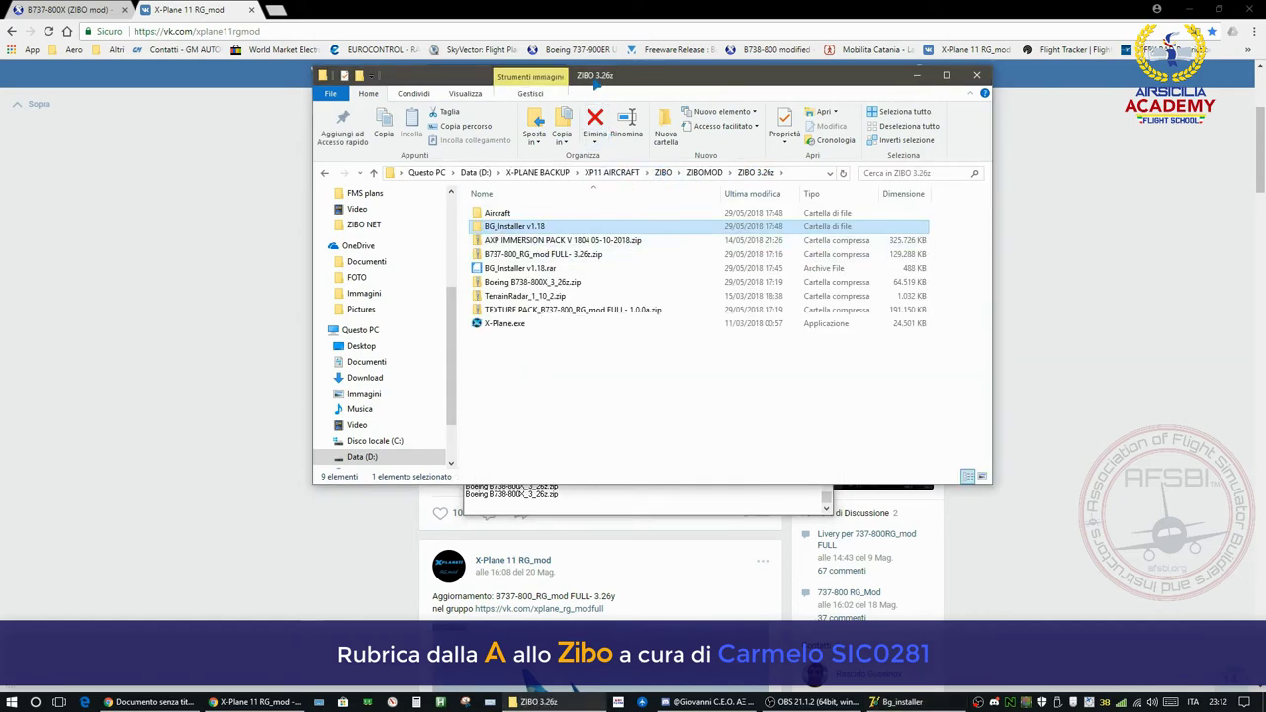
pyautogui.moveTo(596, 86); pyautogui.dragTo(960, 129)
pyautogui.moveTo(593, 248); pyautogui.dragTo(382, 242)
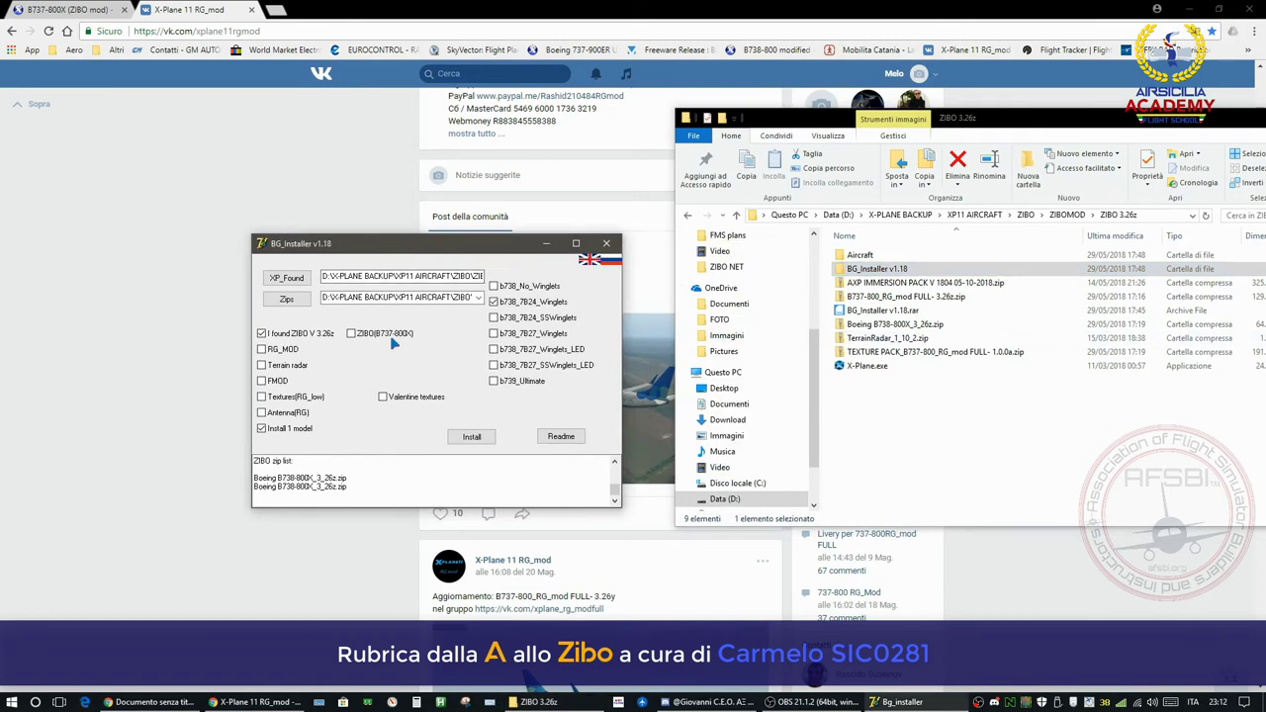
pyautogui.click(1013, 121)
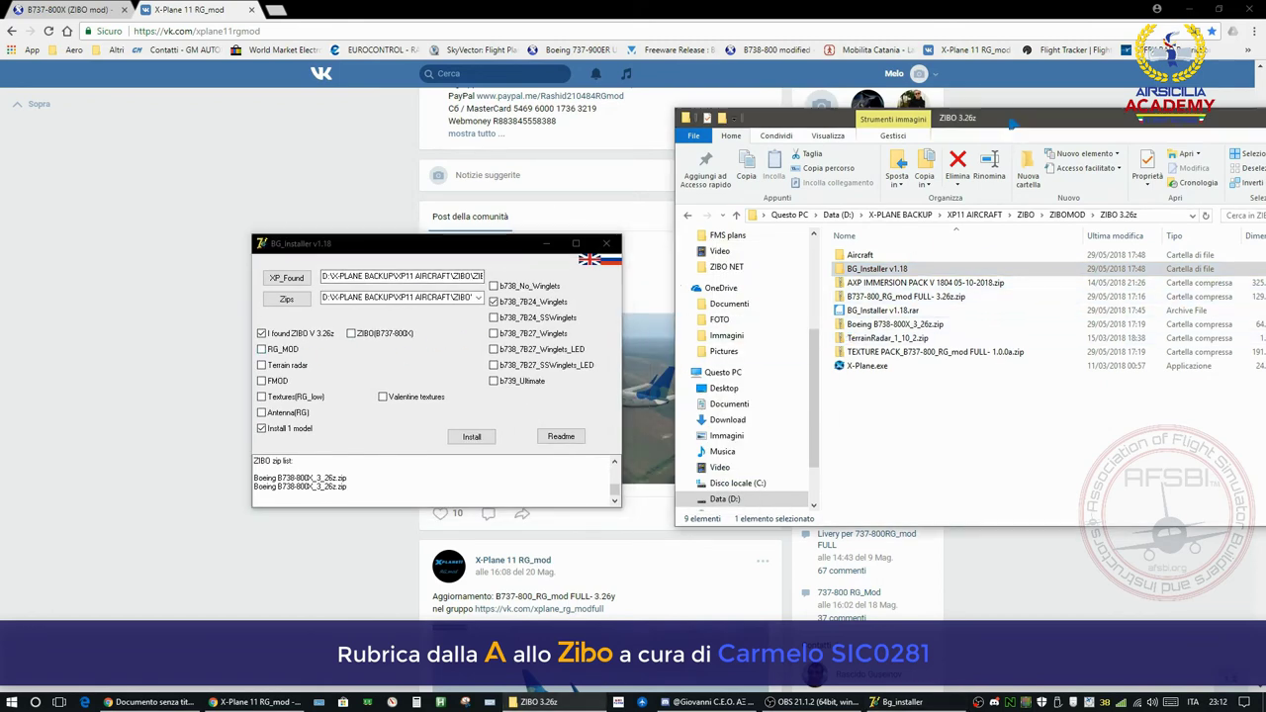
pyautogui.moveTo(1013, 121); pyautogui.dragTo(953, 122)
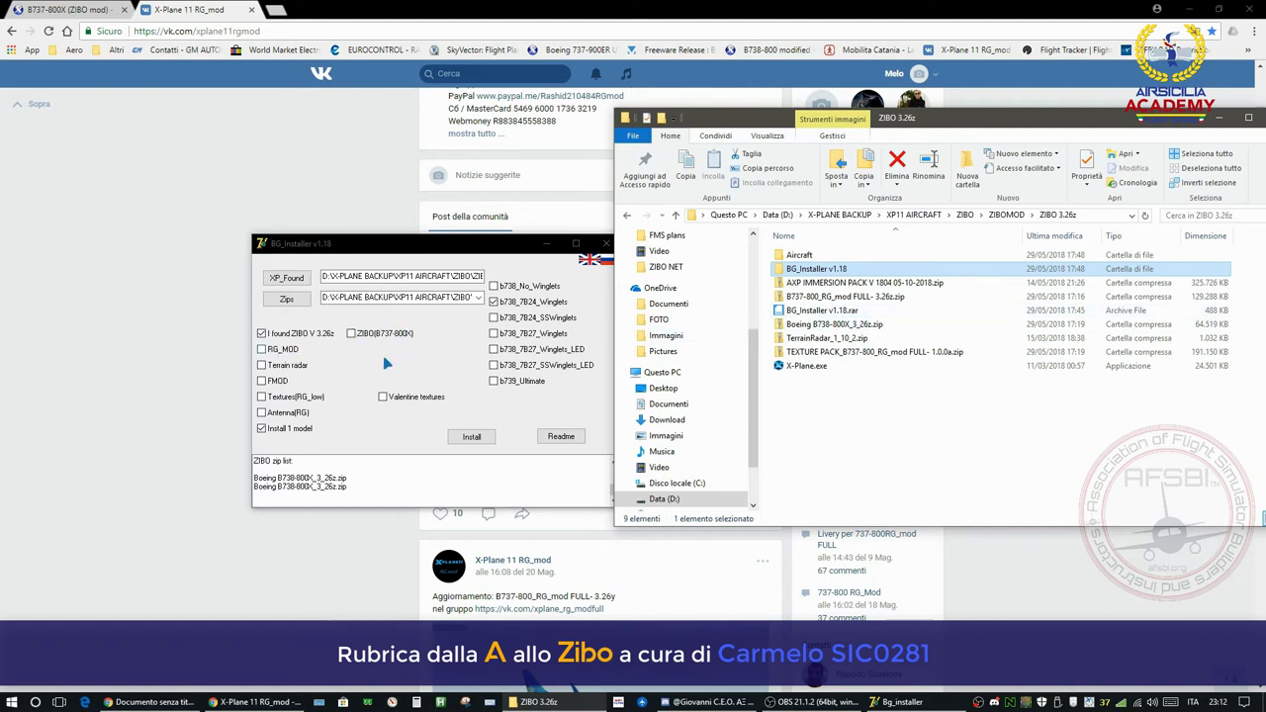
# - Select the RG_MOD component and highlight its RG_mod FULL- 3.26z and TEXTURE PACK zips in the folder
pyautogui.click(262, 351)
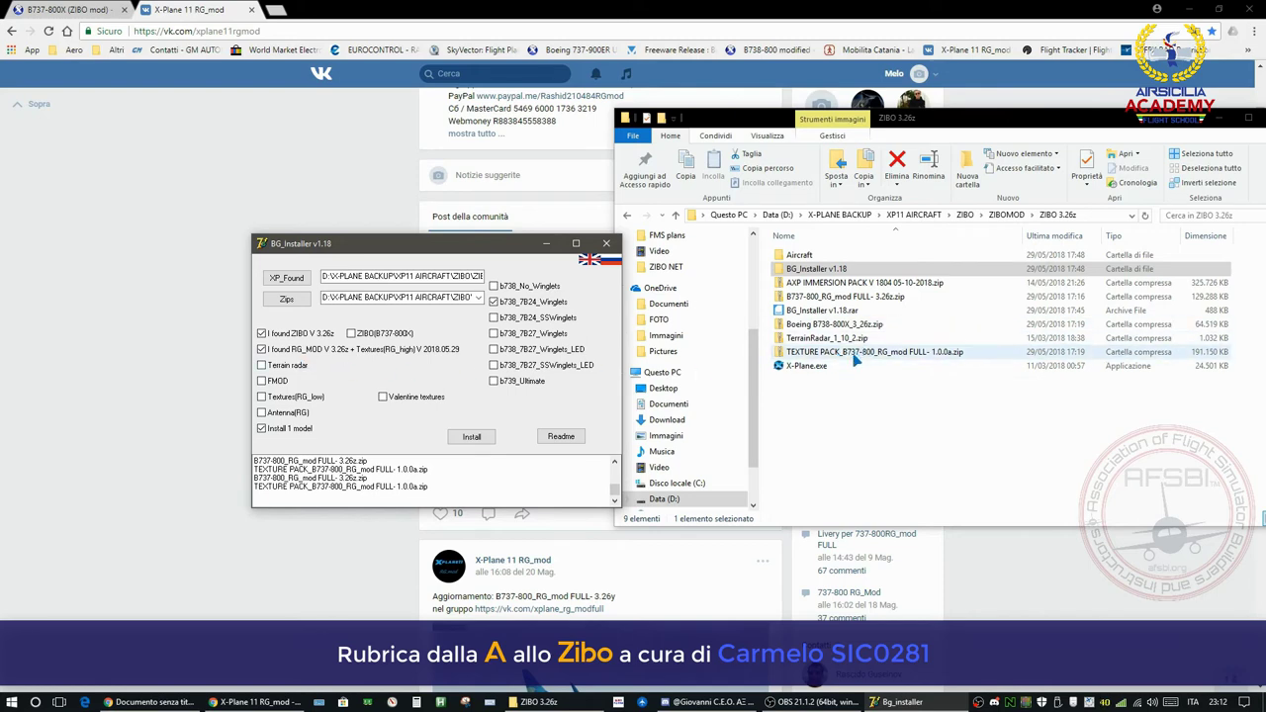
pyautogui.click(838, 298)
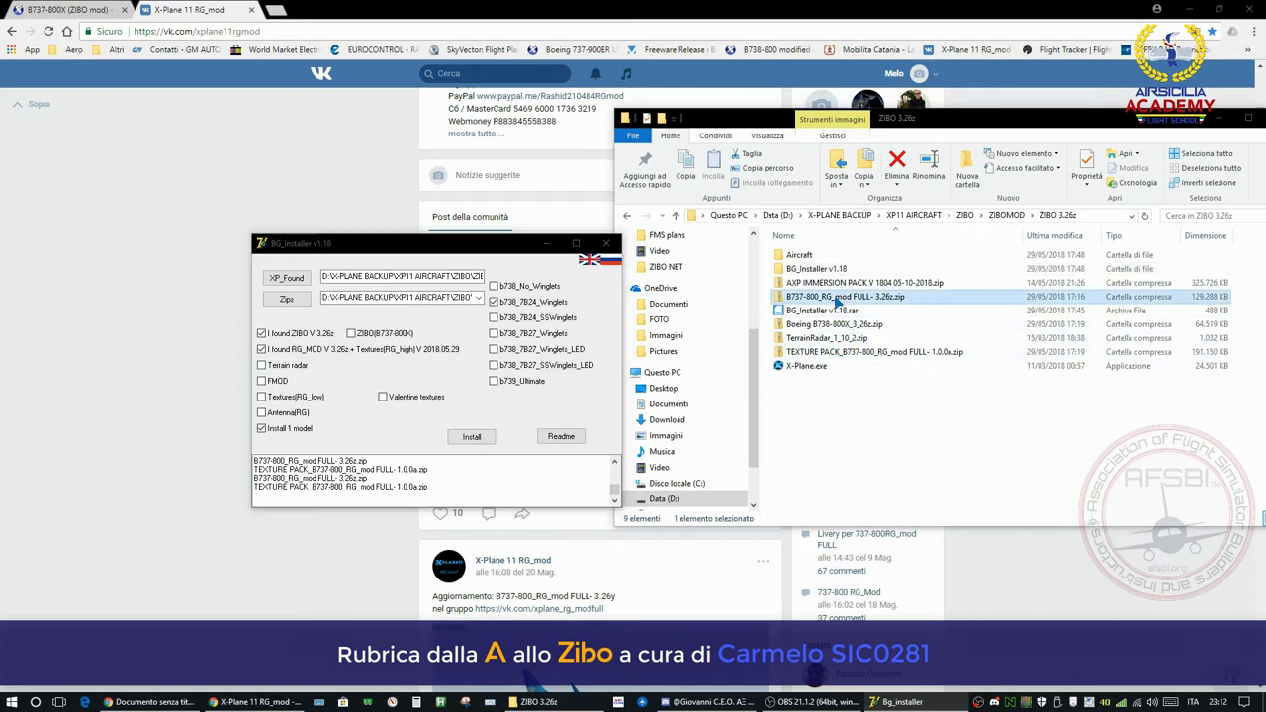
pyautogui.click(845, 356)
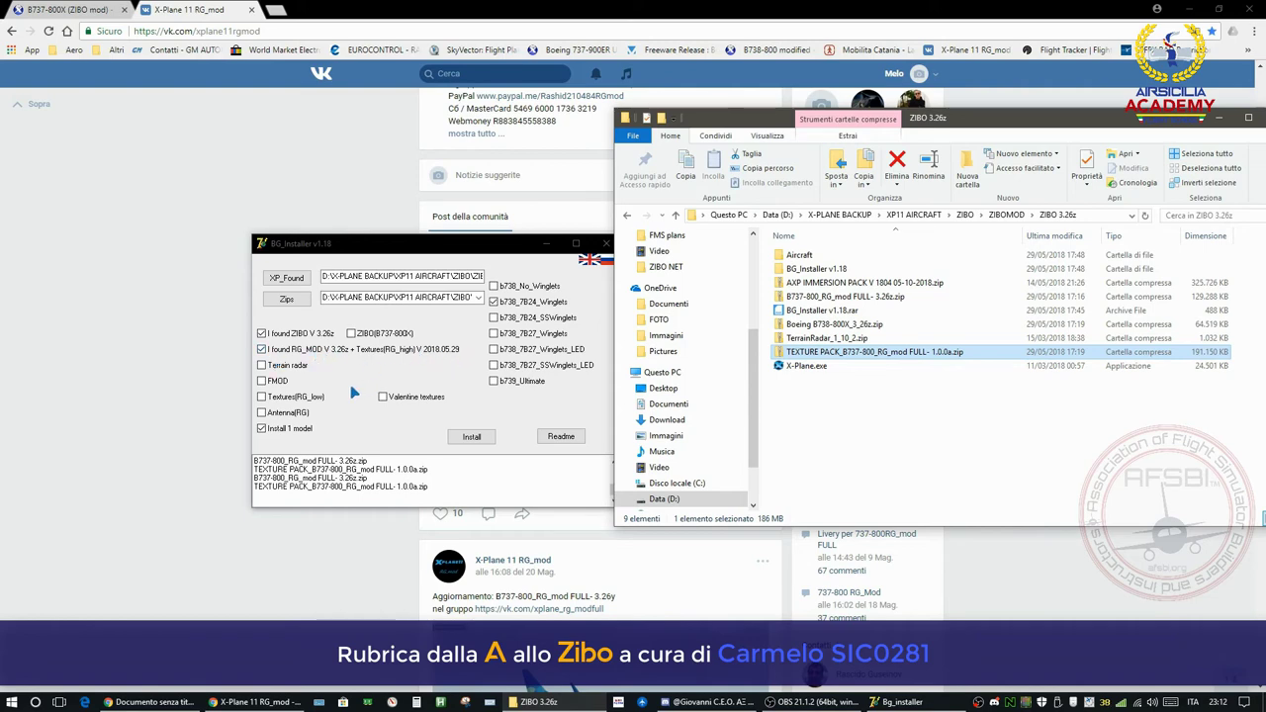
# - Select the Terrain radar and FMOD components, highlighting TerrainRadar_1_10_2.zip and AXP IMMERSION PACK V 1804 05-10-2018.zip in the folder
pyautogui.click(261, 365)
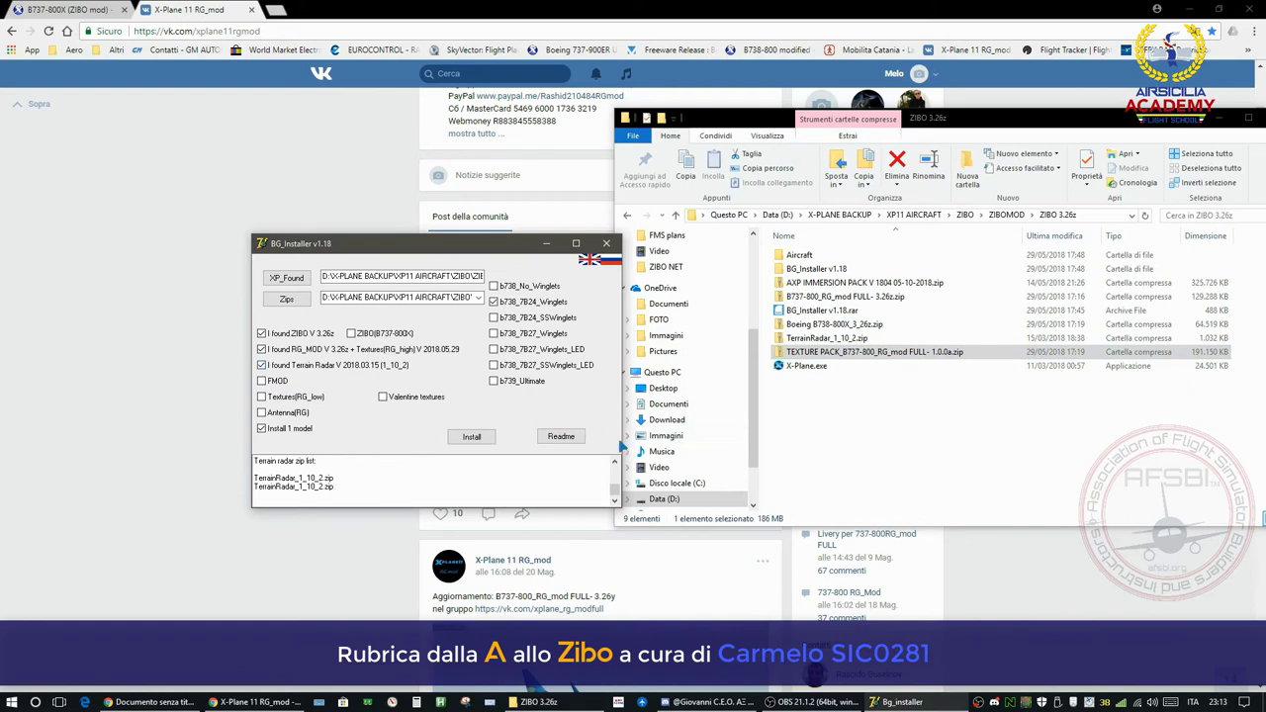
pyautogui.click(817, 339)
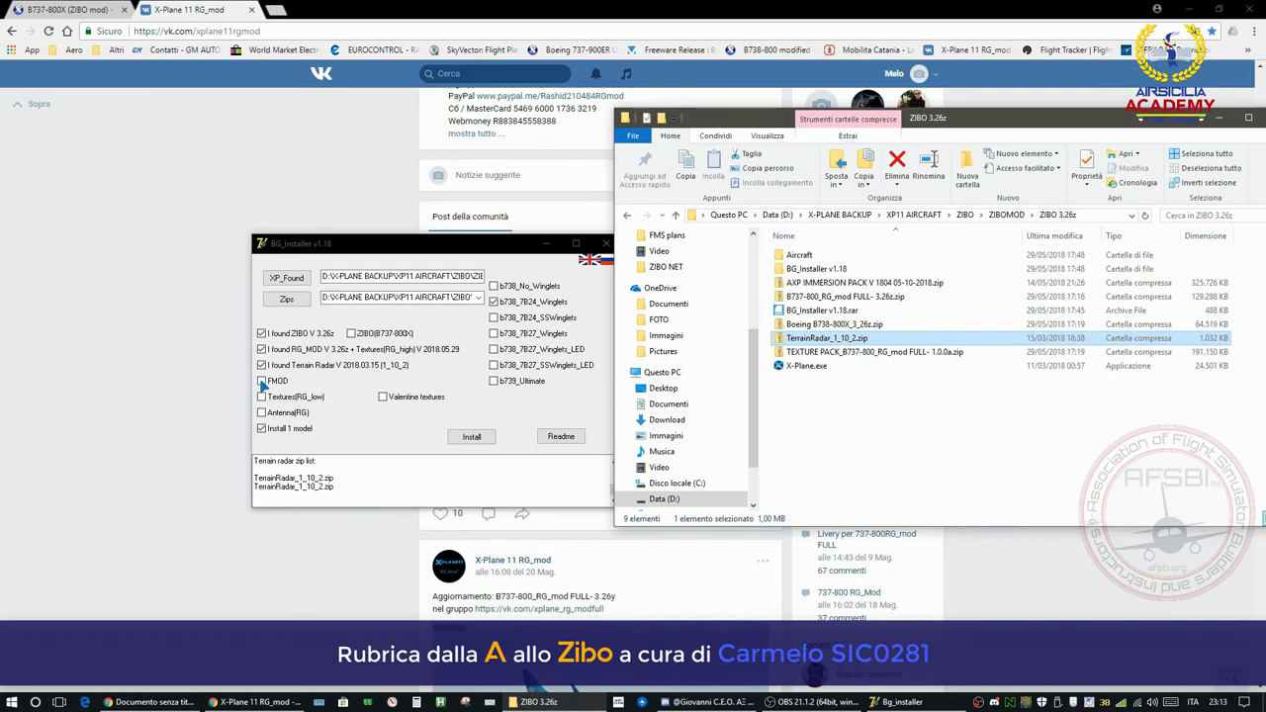
pyautogui.click(262, 382)
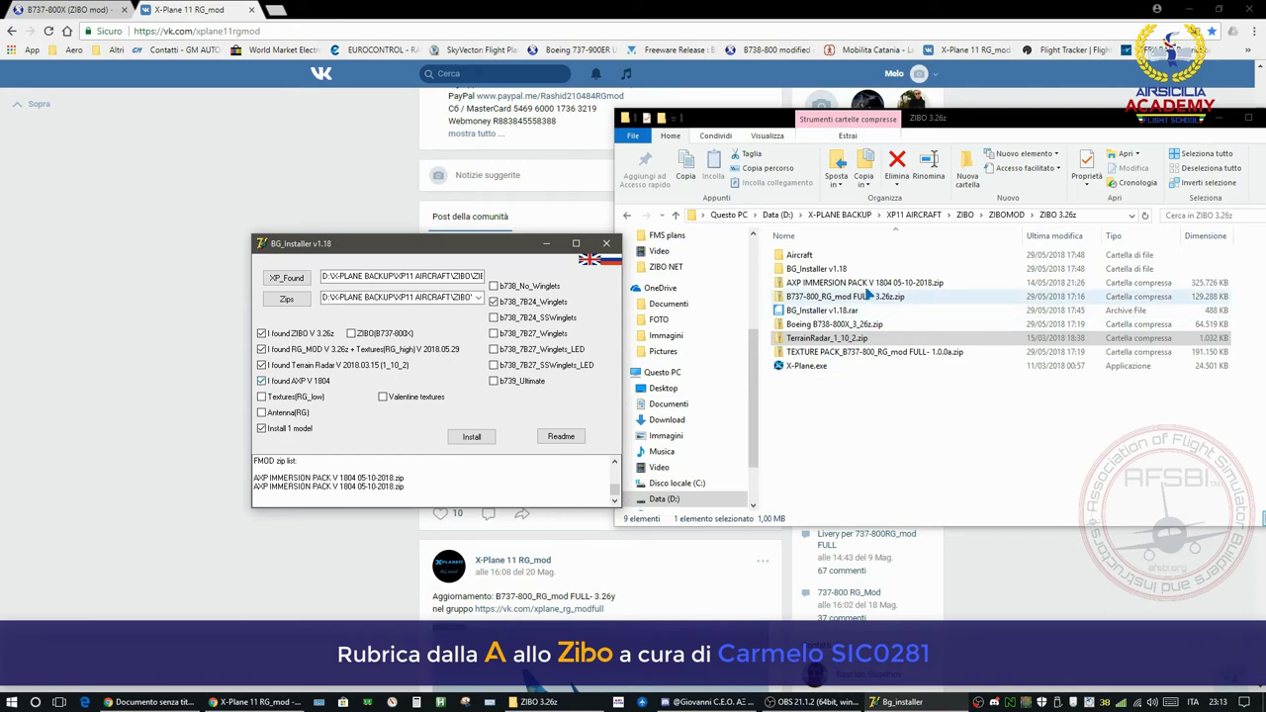
pyautogui.click(866, 284)
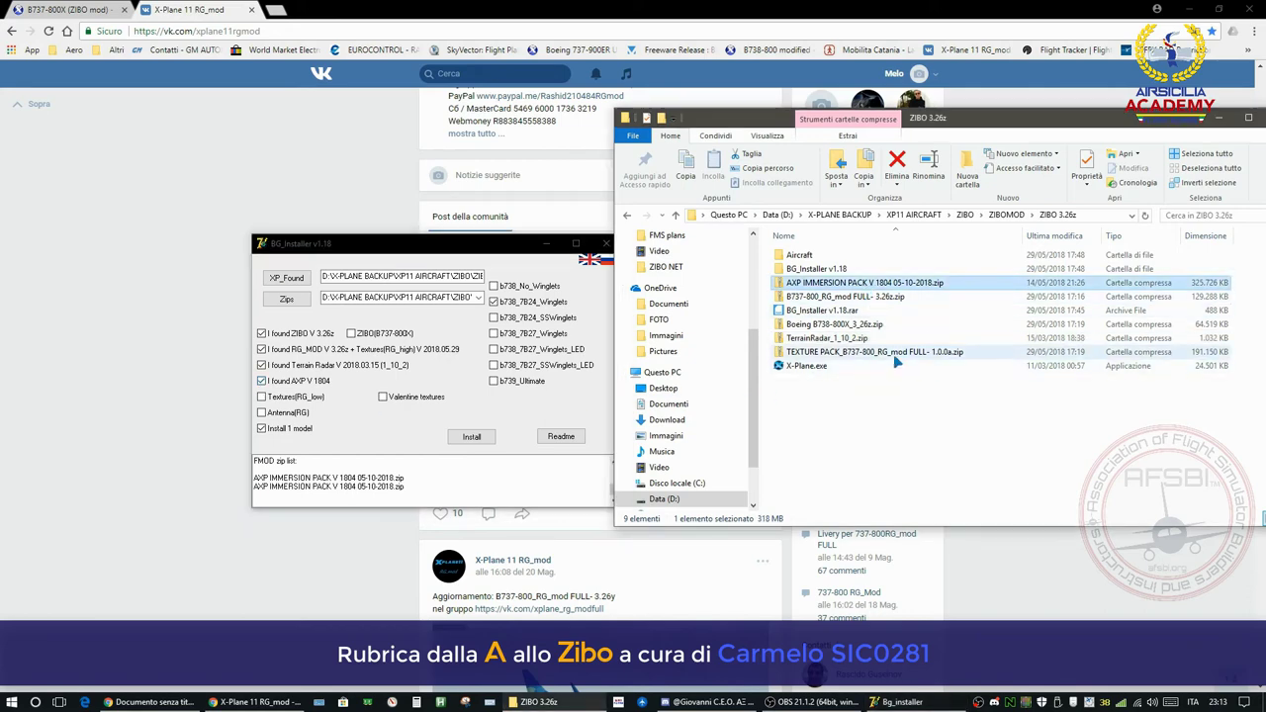
# - Select the Textures(RG_low) component and deselect it again
pyautogui.click(261, 396)
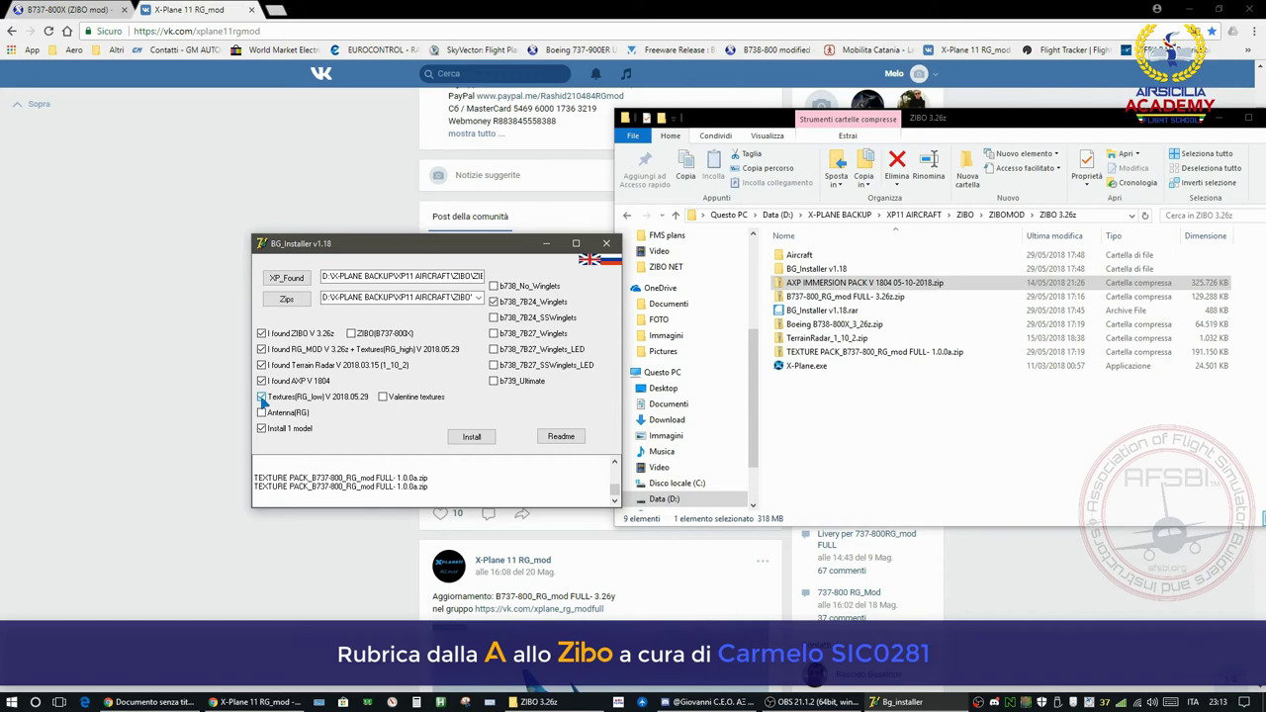
pyautogui.click(262, 397)
# - Try out the winglet model options, leaving b738_7B24_Winglets and b738_7B24_SSWinglets selected
pyautogui.click(496, 319)
pyautogui.click(494, 286)
pyautogui.click(493, 285)
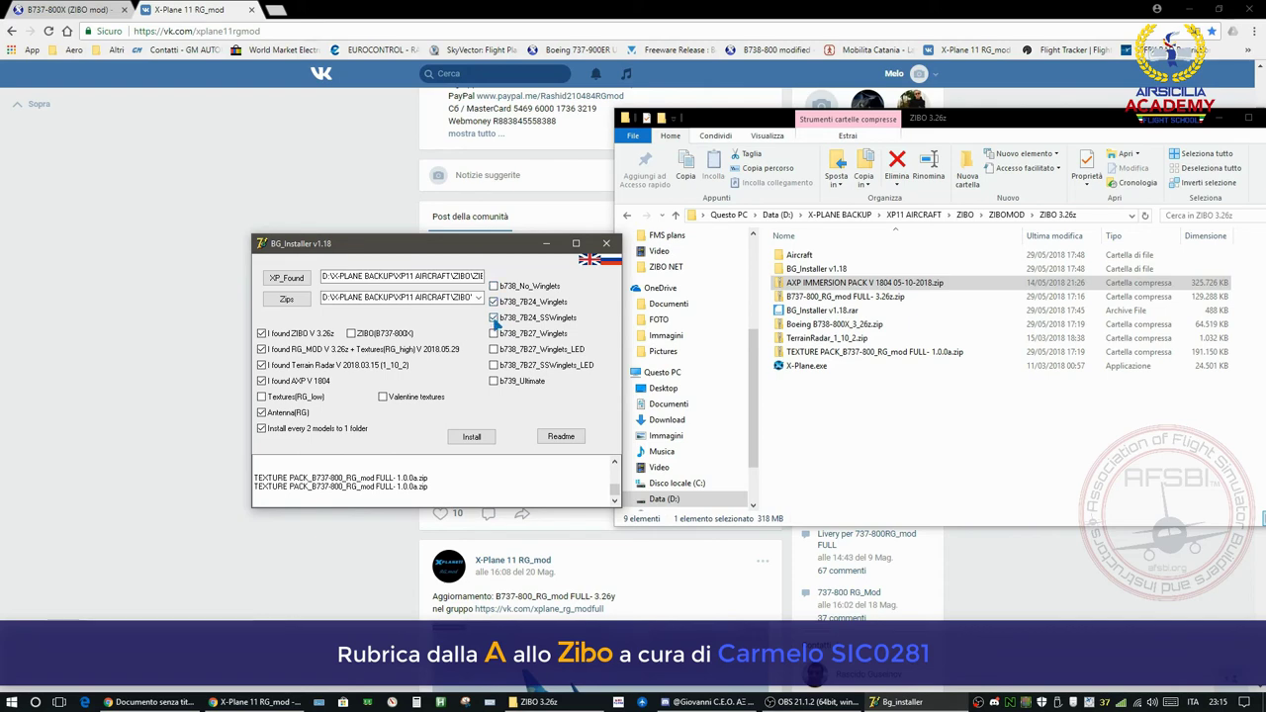
pyautogui.click(493, 301)
pyautogui.click(495, 317)
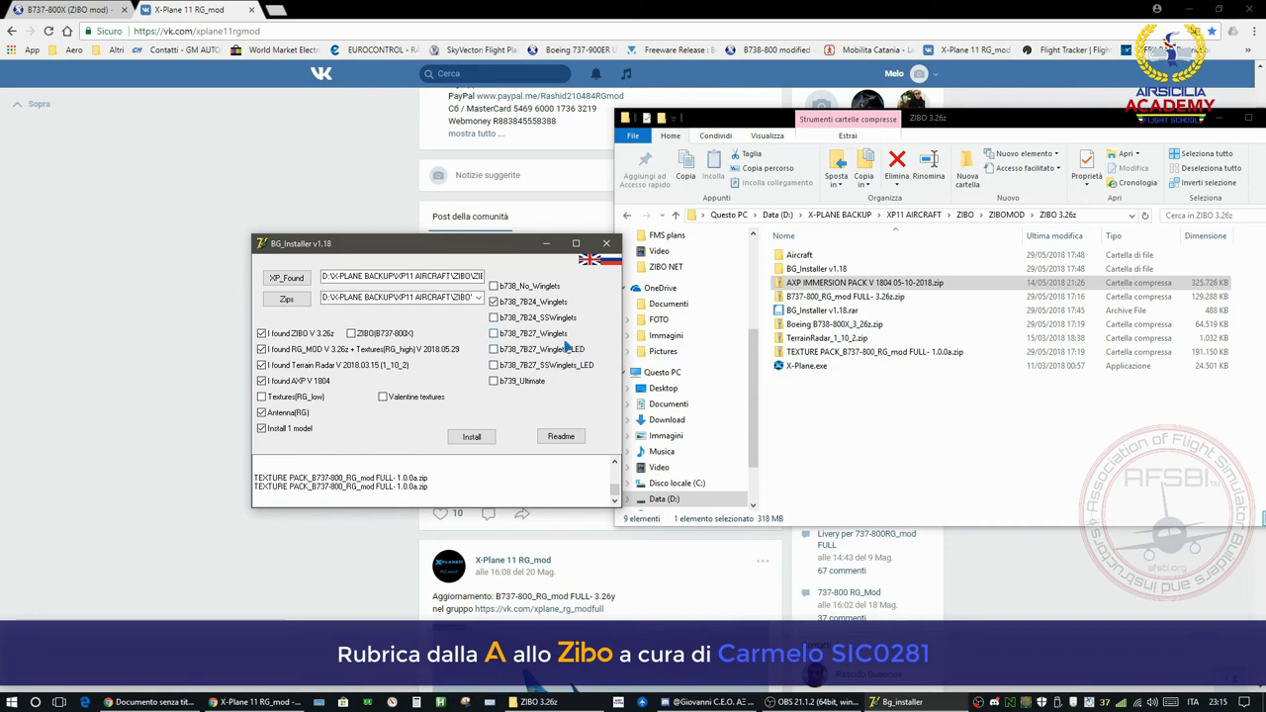
pyautogui.click(494, 317)
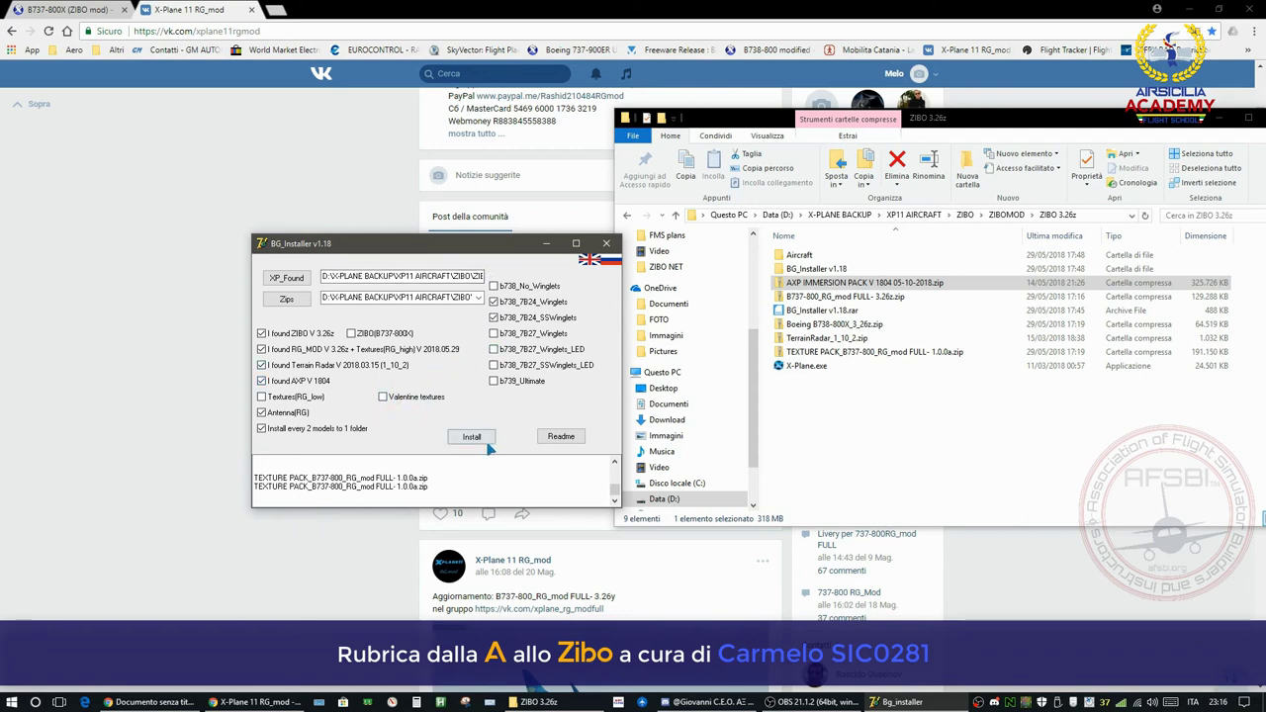
# - Start the installation and reposition the ZIBO 3.26z folder and BG_Installer windows, keeping the installer in front
pyautogui.click(487, 441)
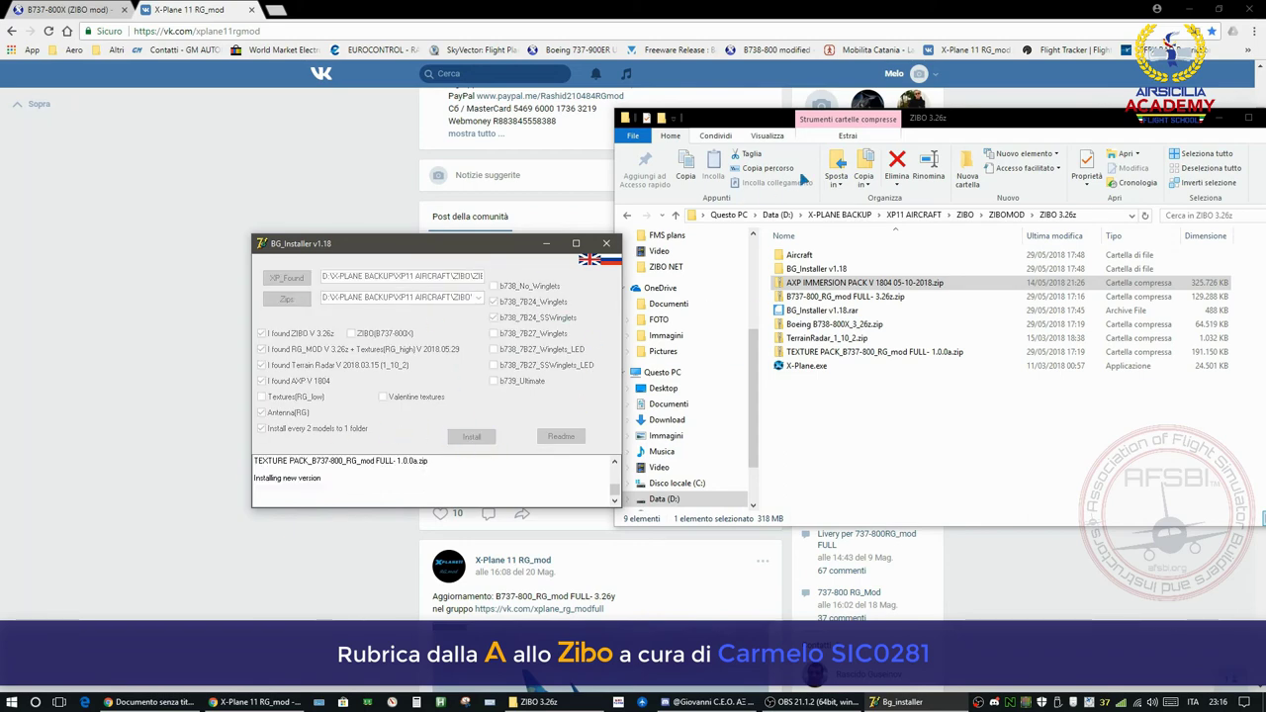
pyautogui.moveTo(935, 118); pyautogui.dragTo(729, 143)
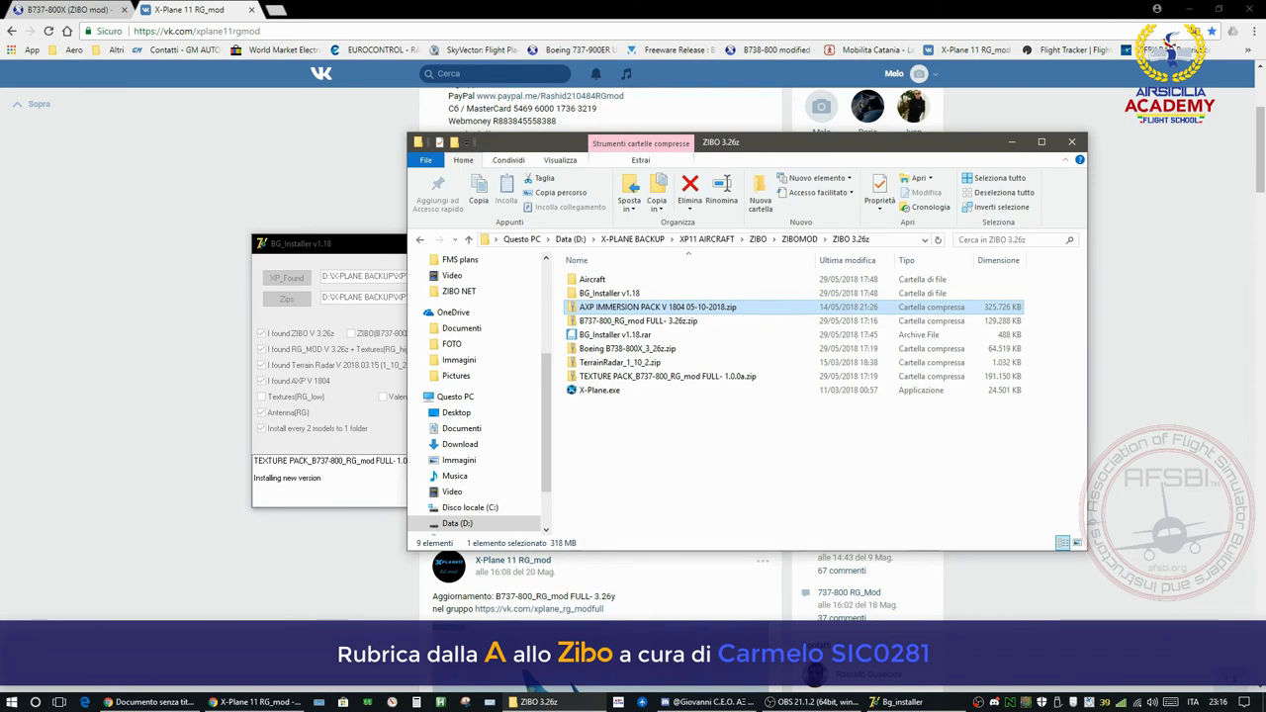
pyautogui.hotkey('alt', 'Tab')
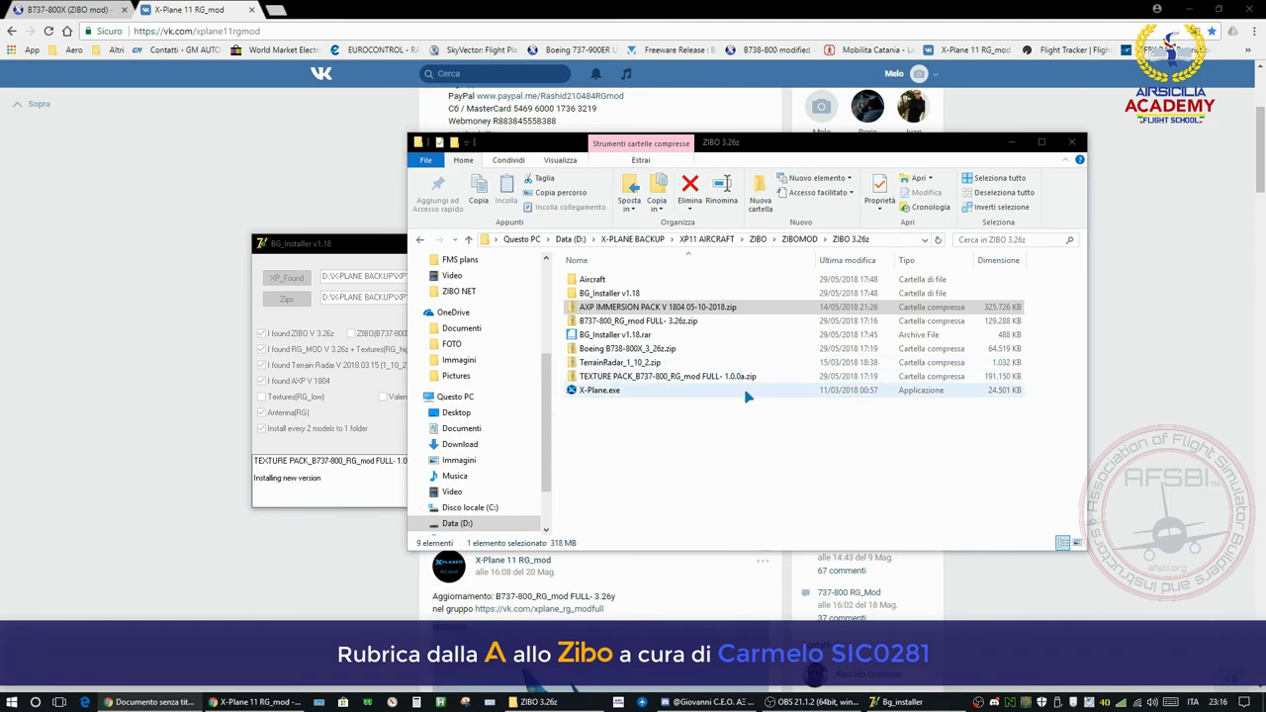
pyautogui.click(370, 244)
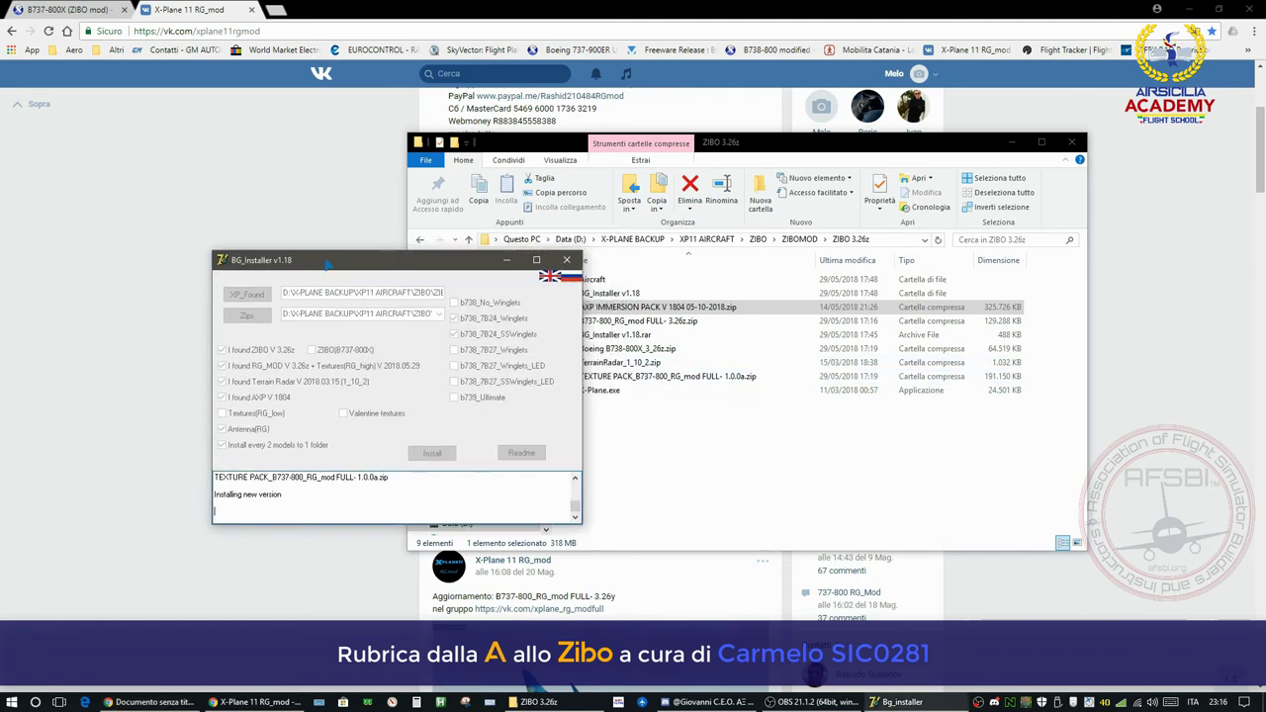
pyautogui.moveTo(370, 245); pyautogui.dragTo(386, 271)
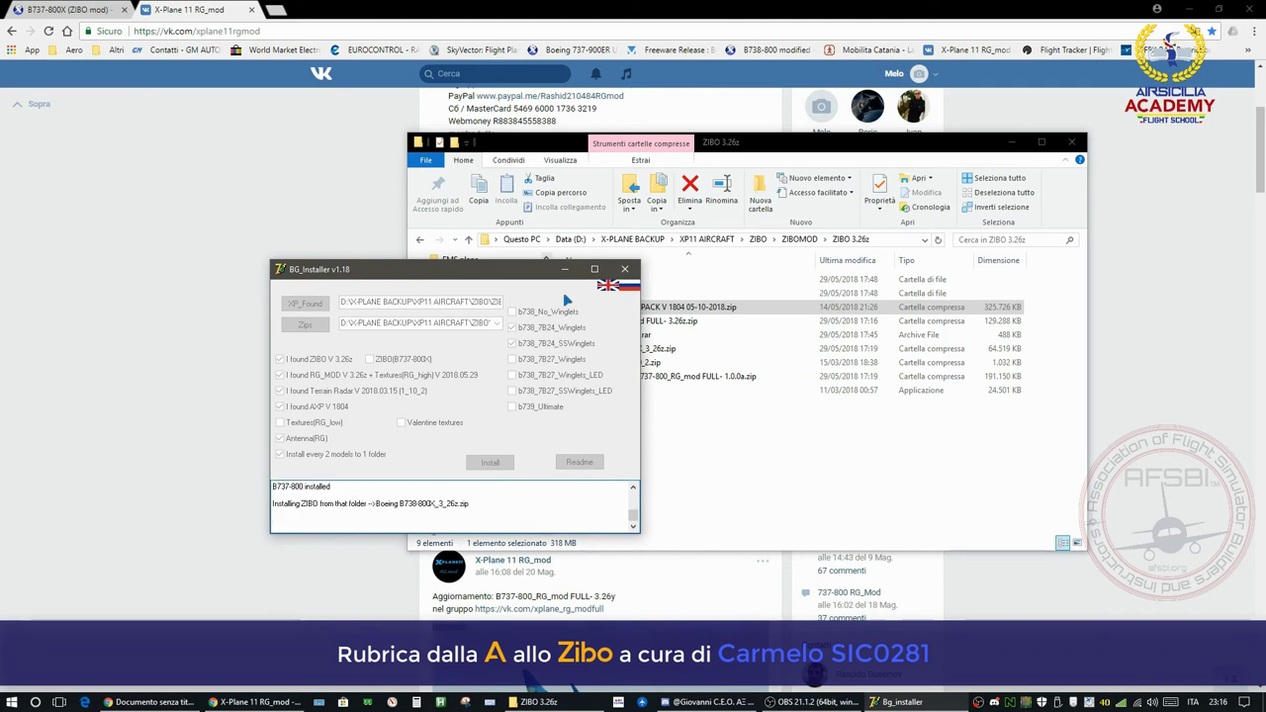
# - Arrange the ZIBO 3.26z folder and BG_Installer windows side by side and highlight the last line of the installation log
pyautogui.click(820, 146)
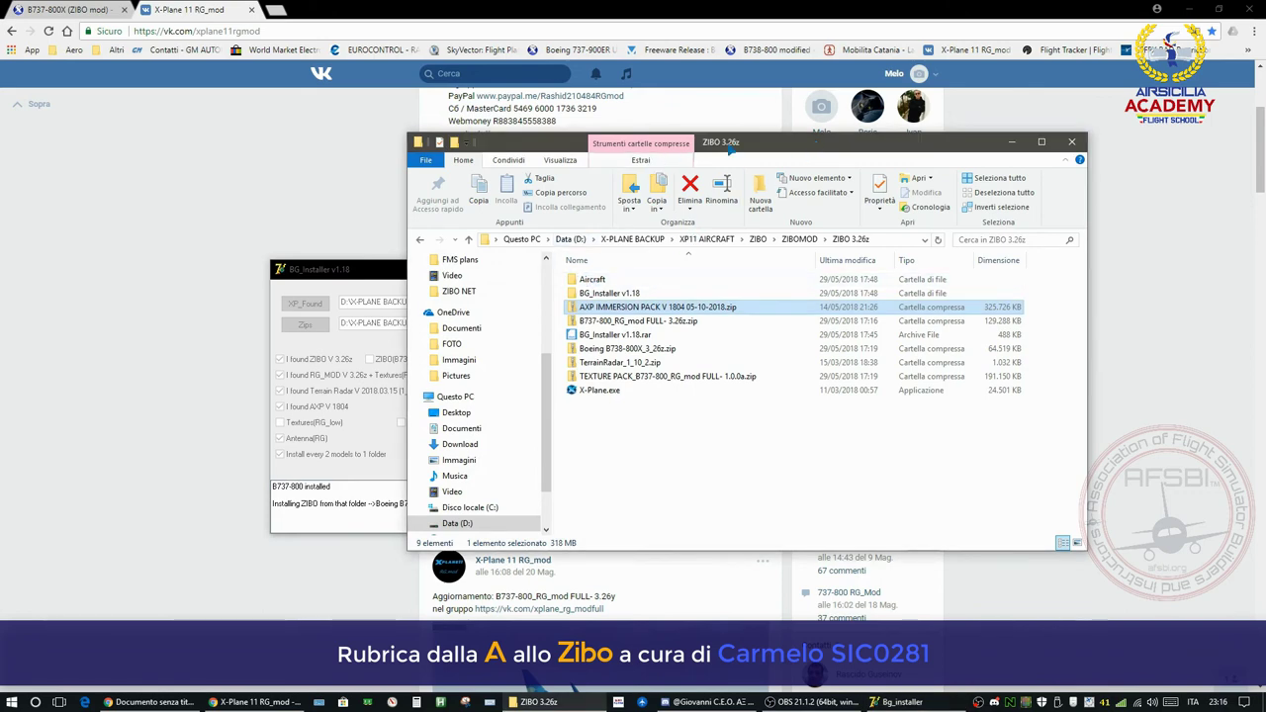
pyautogui.moveTo(732, 148); pyautogui.dragTo(816, 148)
pyautogui.moveTo(424, 275); pyautogui.dragTo(390, 278)
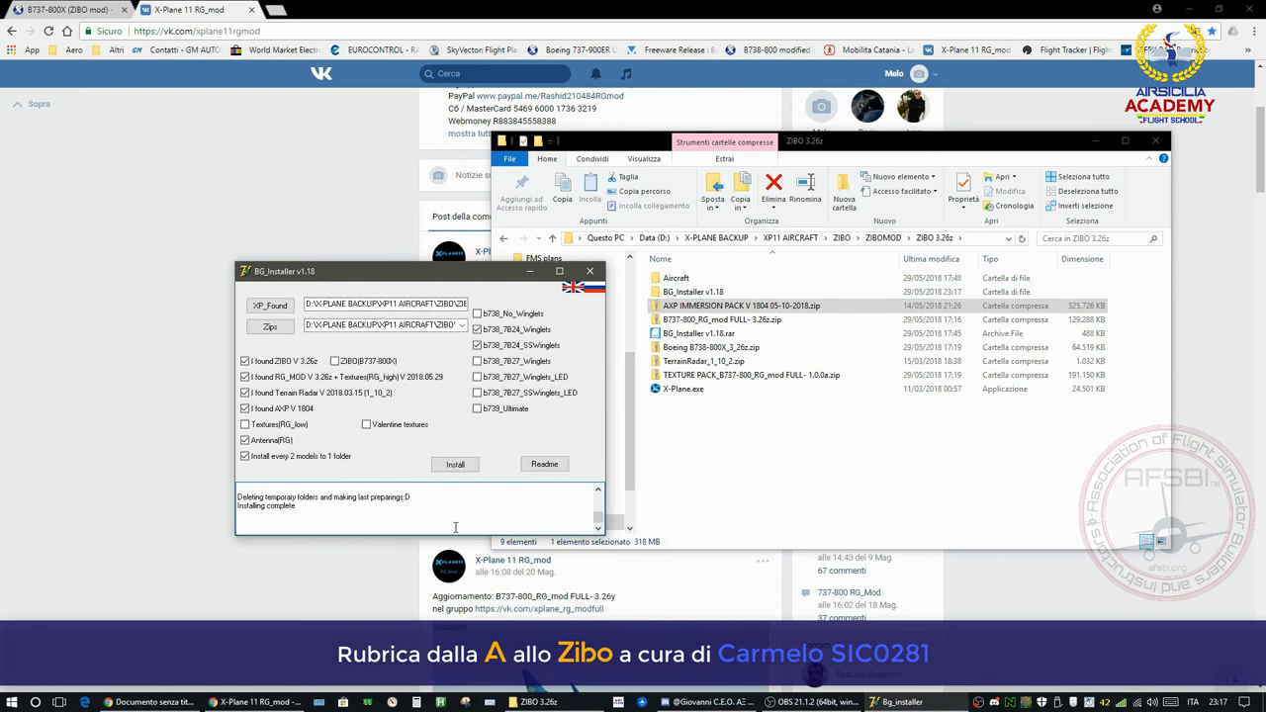
pyautogui.moveTo(297, 508); pyautogui.dragTo(290, 507)
# - Open the Aircraft folder inside ZIBO 3.26z, reposition the BG_Installer window beside it, and select the B737-800X folder
pyautogui.doubleClick(674, 277)
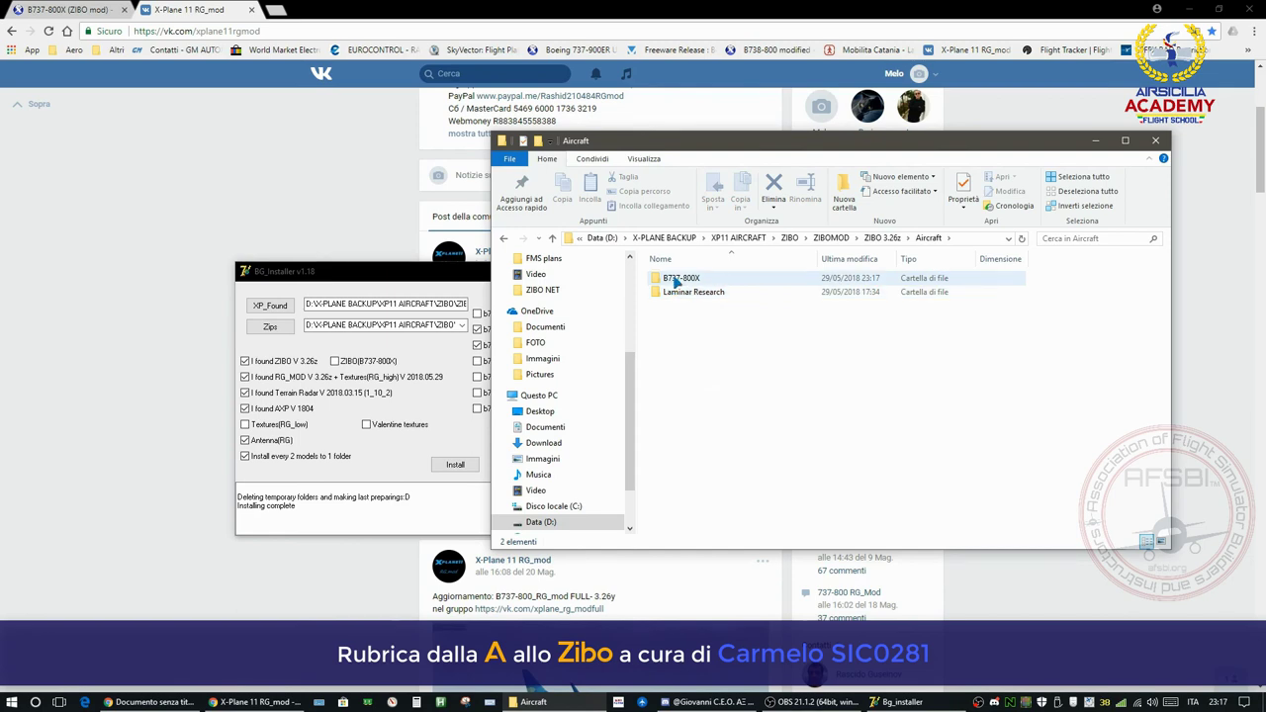
pyautogui.moveTo(420, 271); pyautogui.dragTo(308, 280)
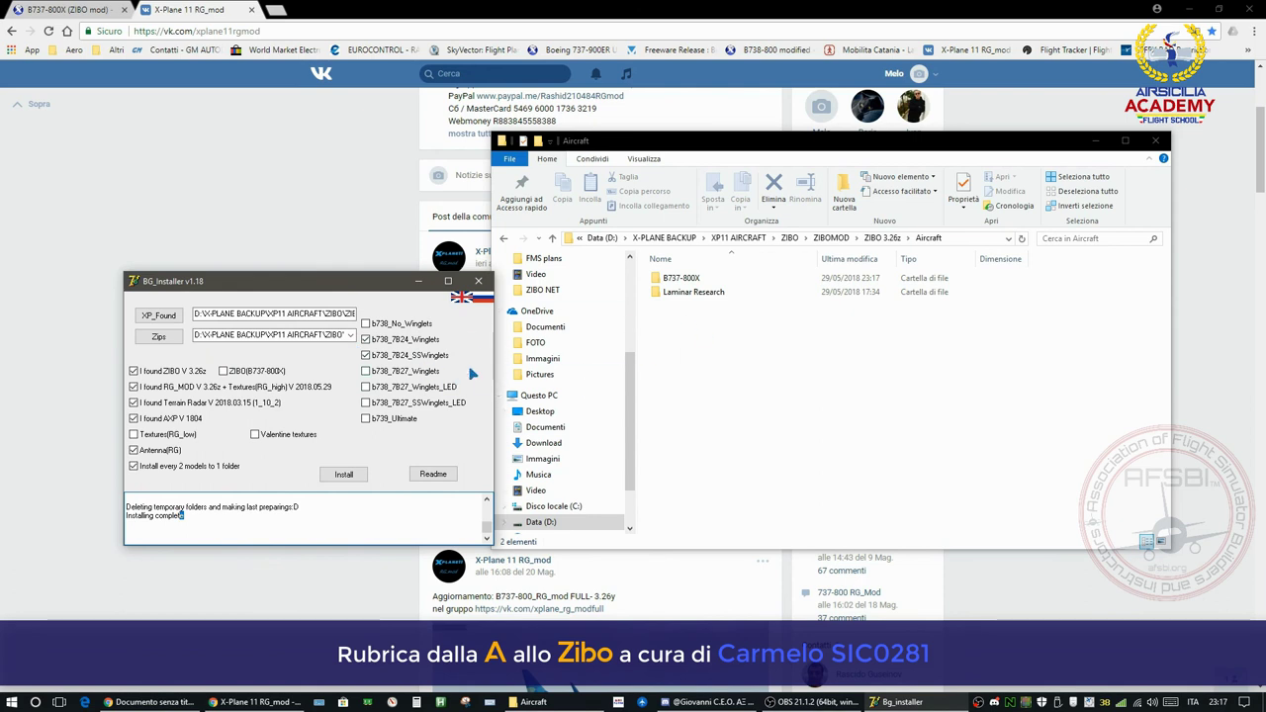
pyautogui.click(691, 281)
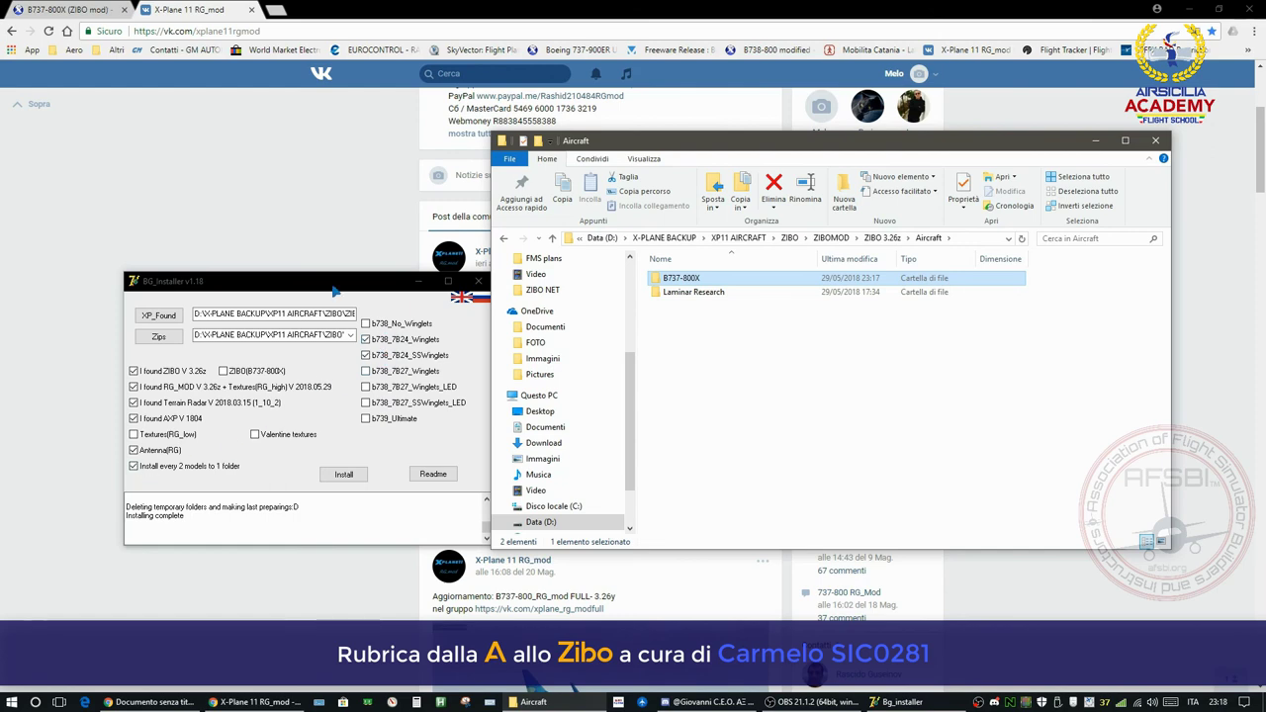
pyautogui.moveTo(334, 291); pyautogui.dragTo(434, 285)
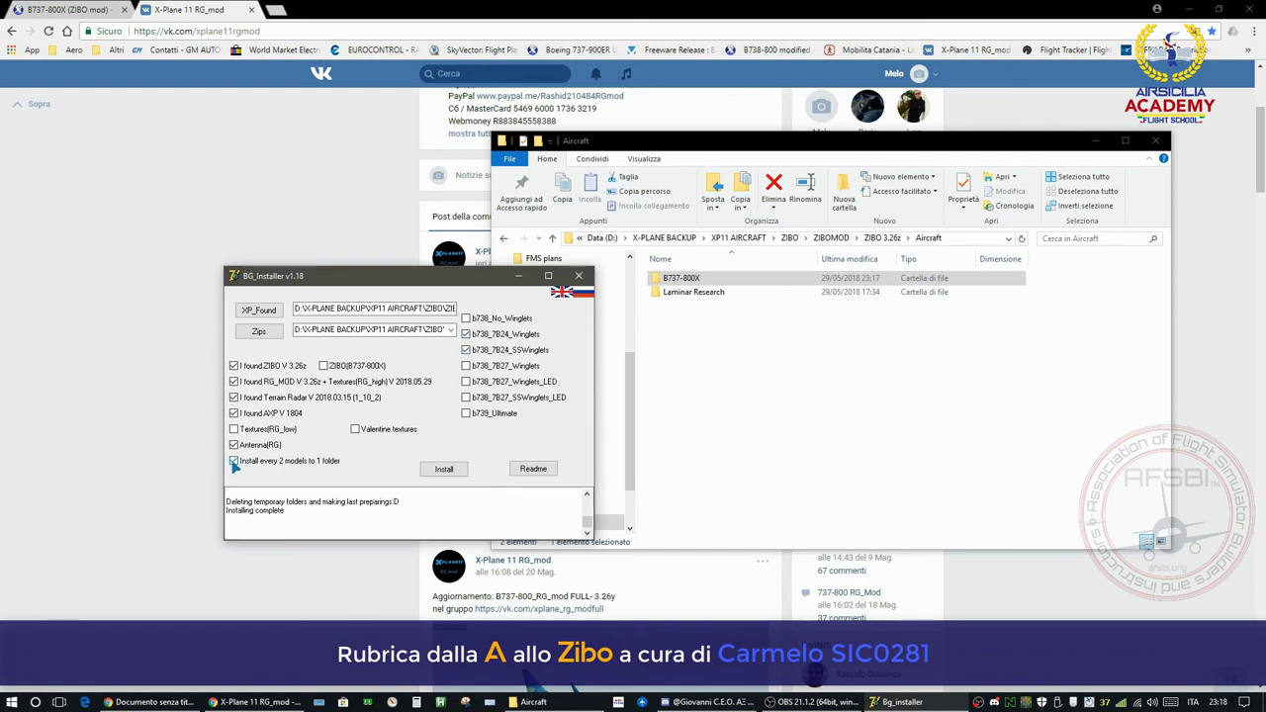
pyautogui.click(683, 280)
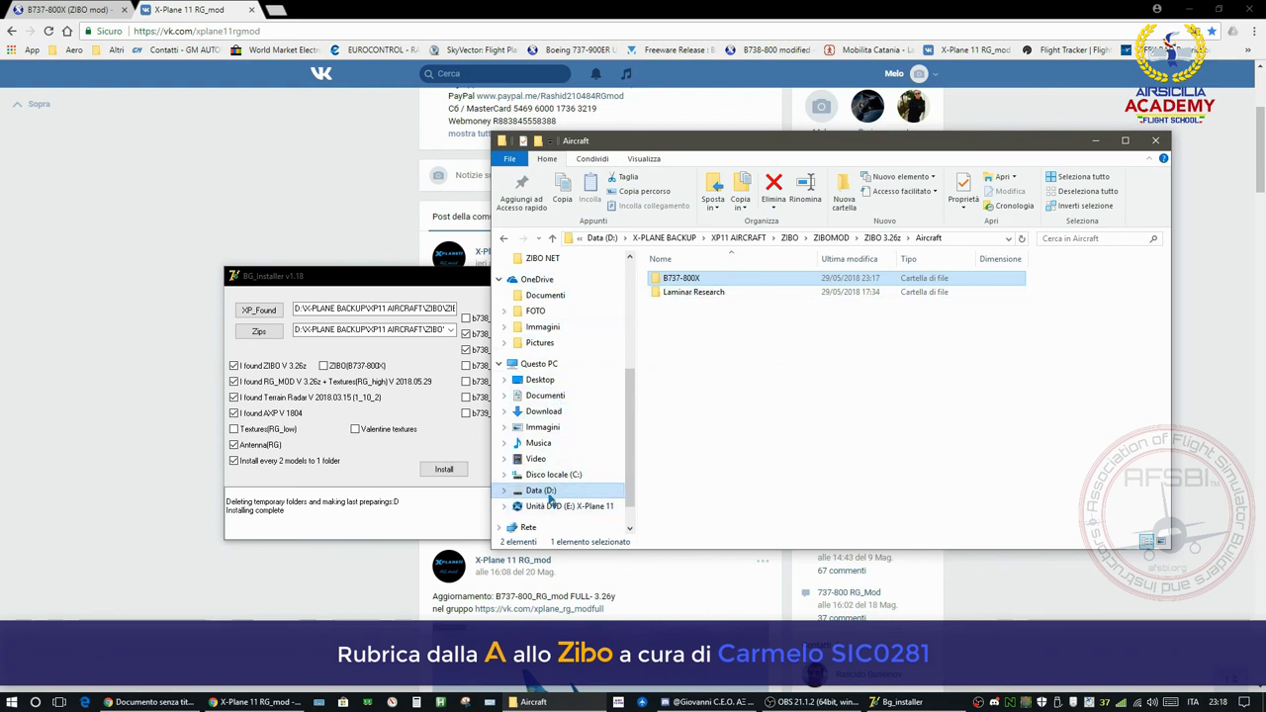
# - Open the Aircraft folder of the X-Plane 11 installation on Data (D:) and select its B737-800X folder
pyautogui.click(540, 519)
pyautogui.doubleClick(679, 316)
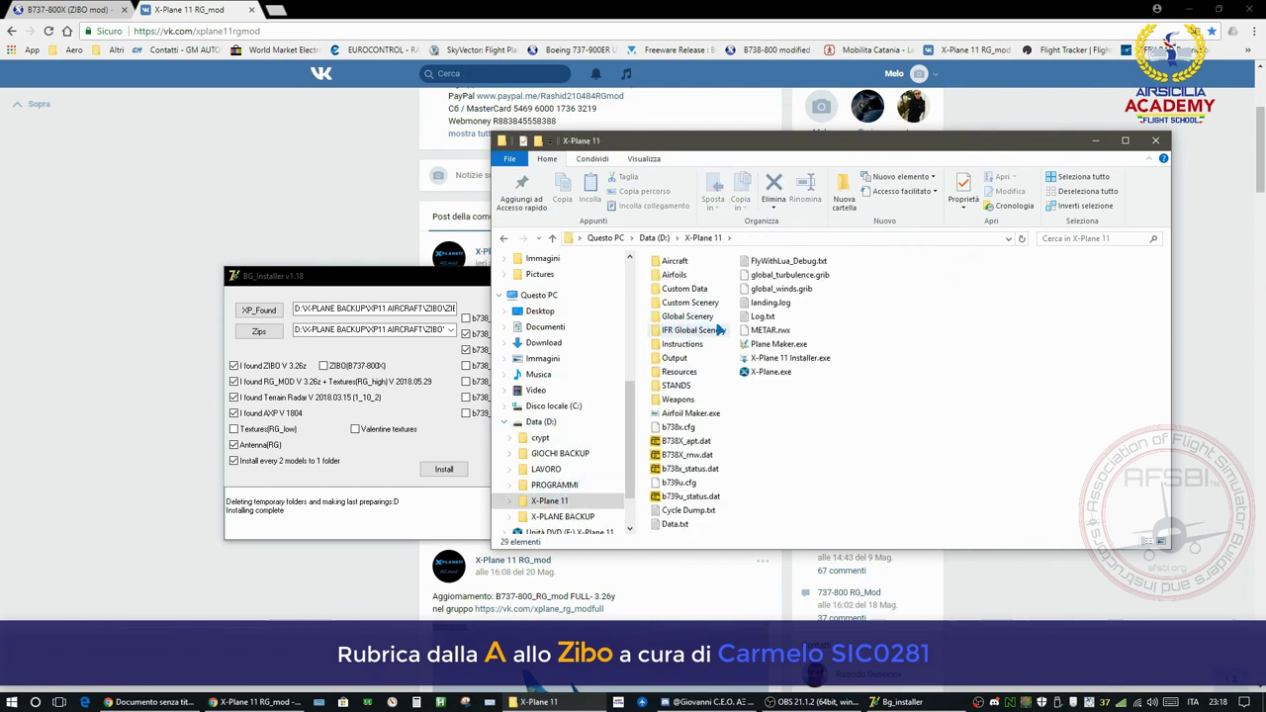
pyautogui.doubleClick(676, 261)
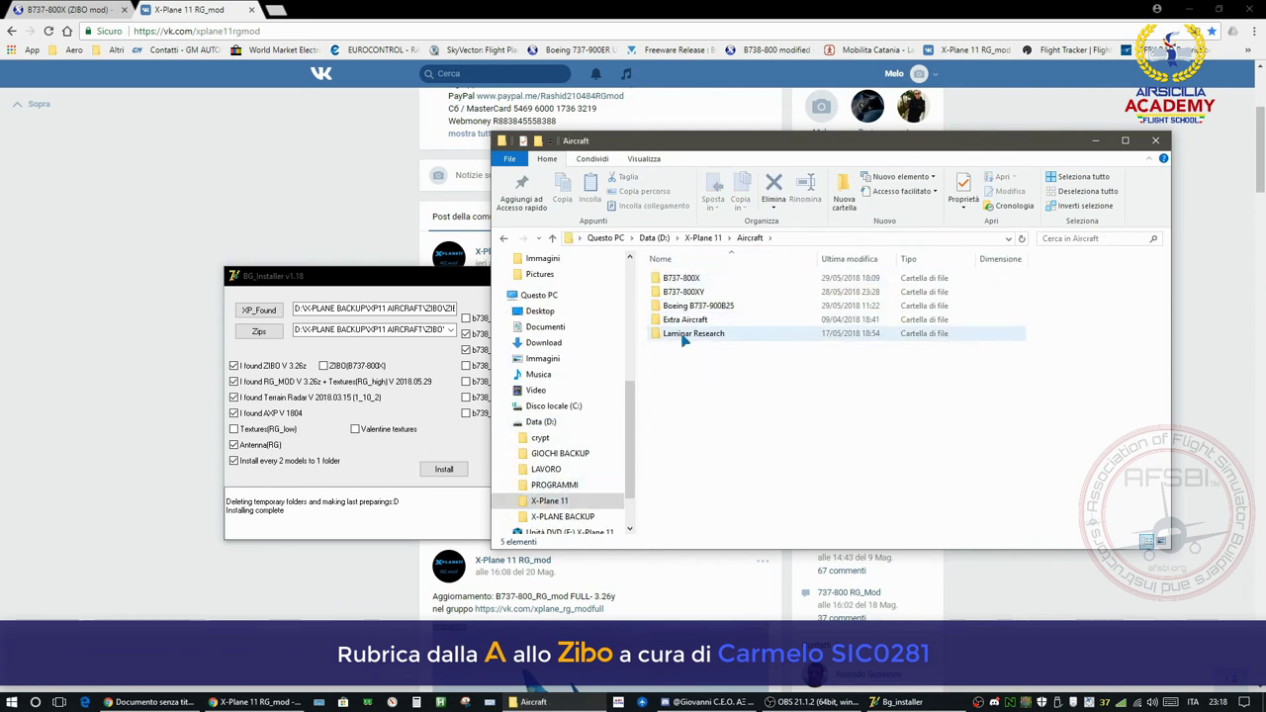
pyautogui.click(681, 279)
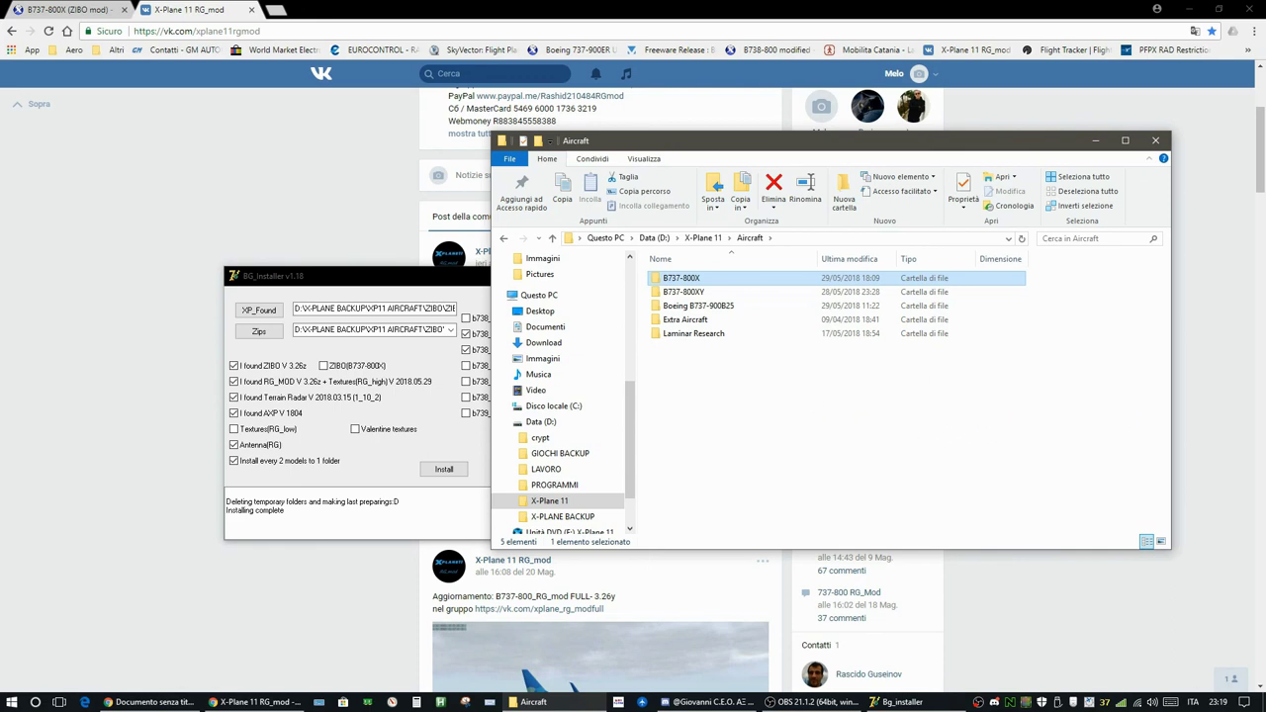
pyautogui.hotkey('alt', 'Tab')
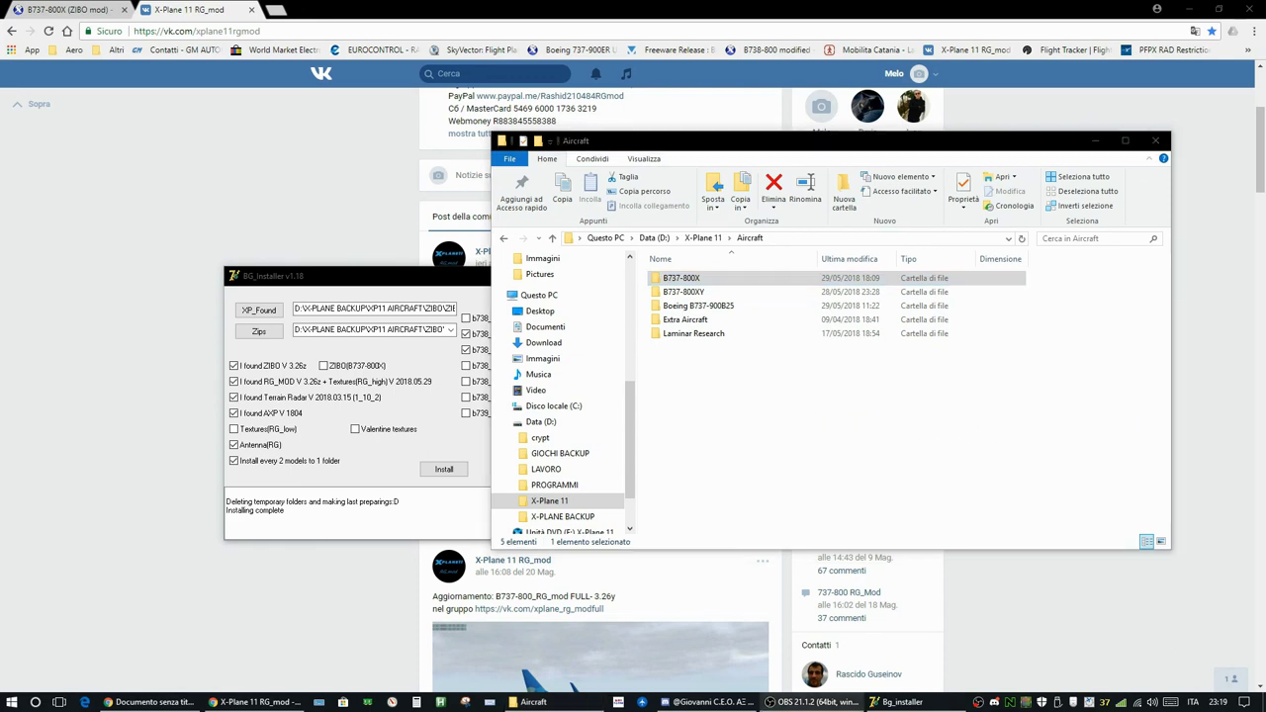